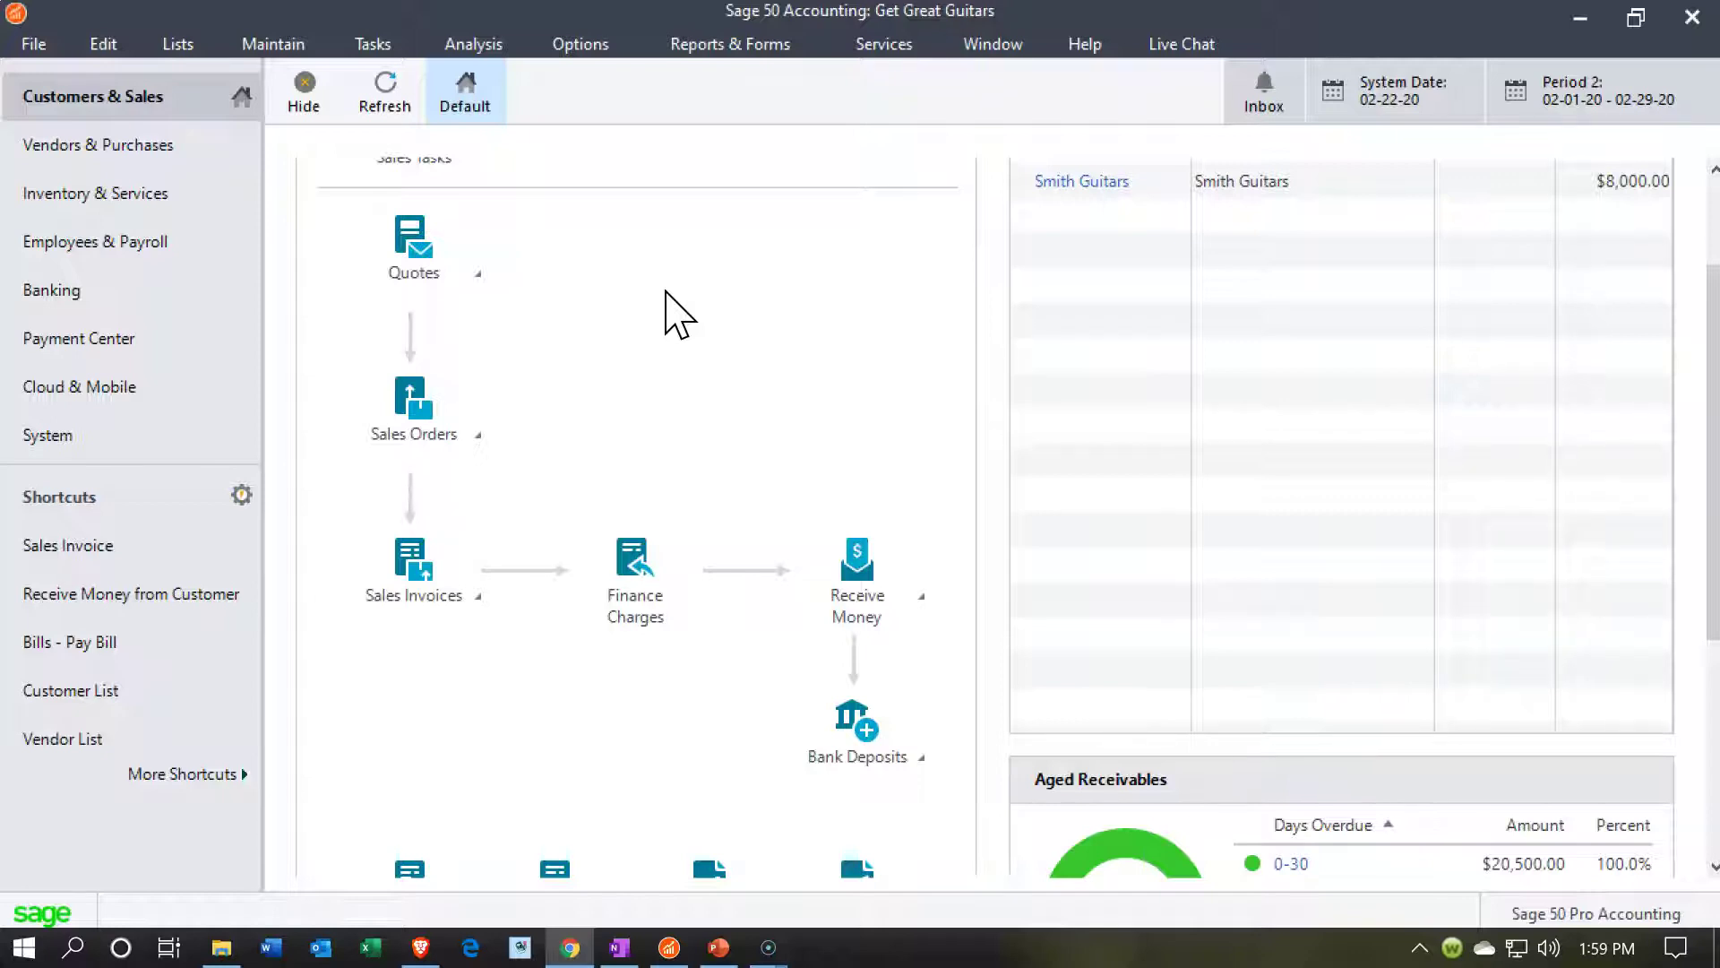
{"action": "left_click", "coordinate": [684, 395]}
{"action": "scroll", "coordinate": [690, 418], "scroll_direction": "down", "scroll_amount": 3}
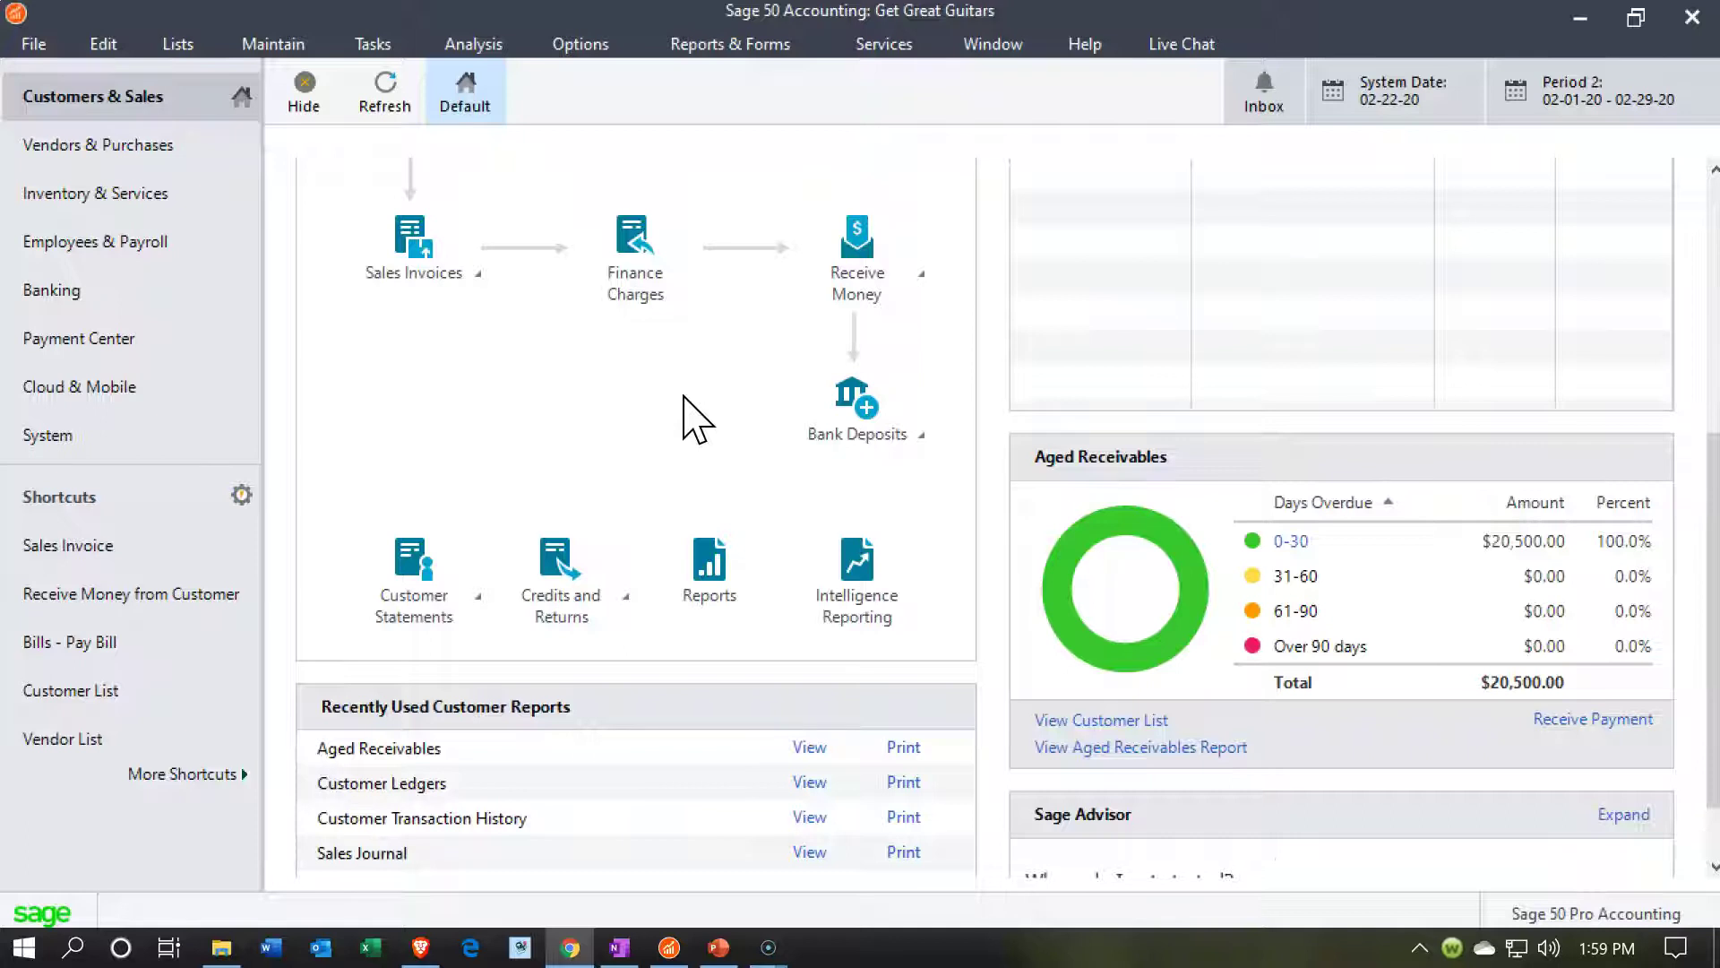
{"action": "scroll", "coordinate": [697, 419], "scroll_direction": "up", "scroll_amount": 2}
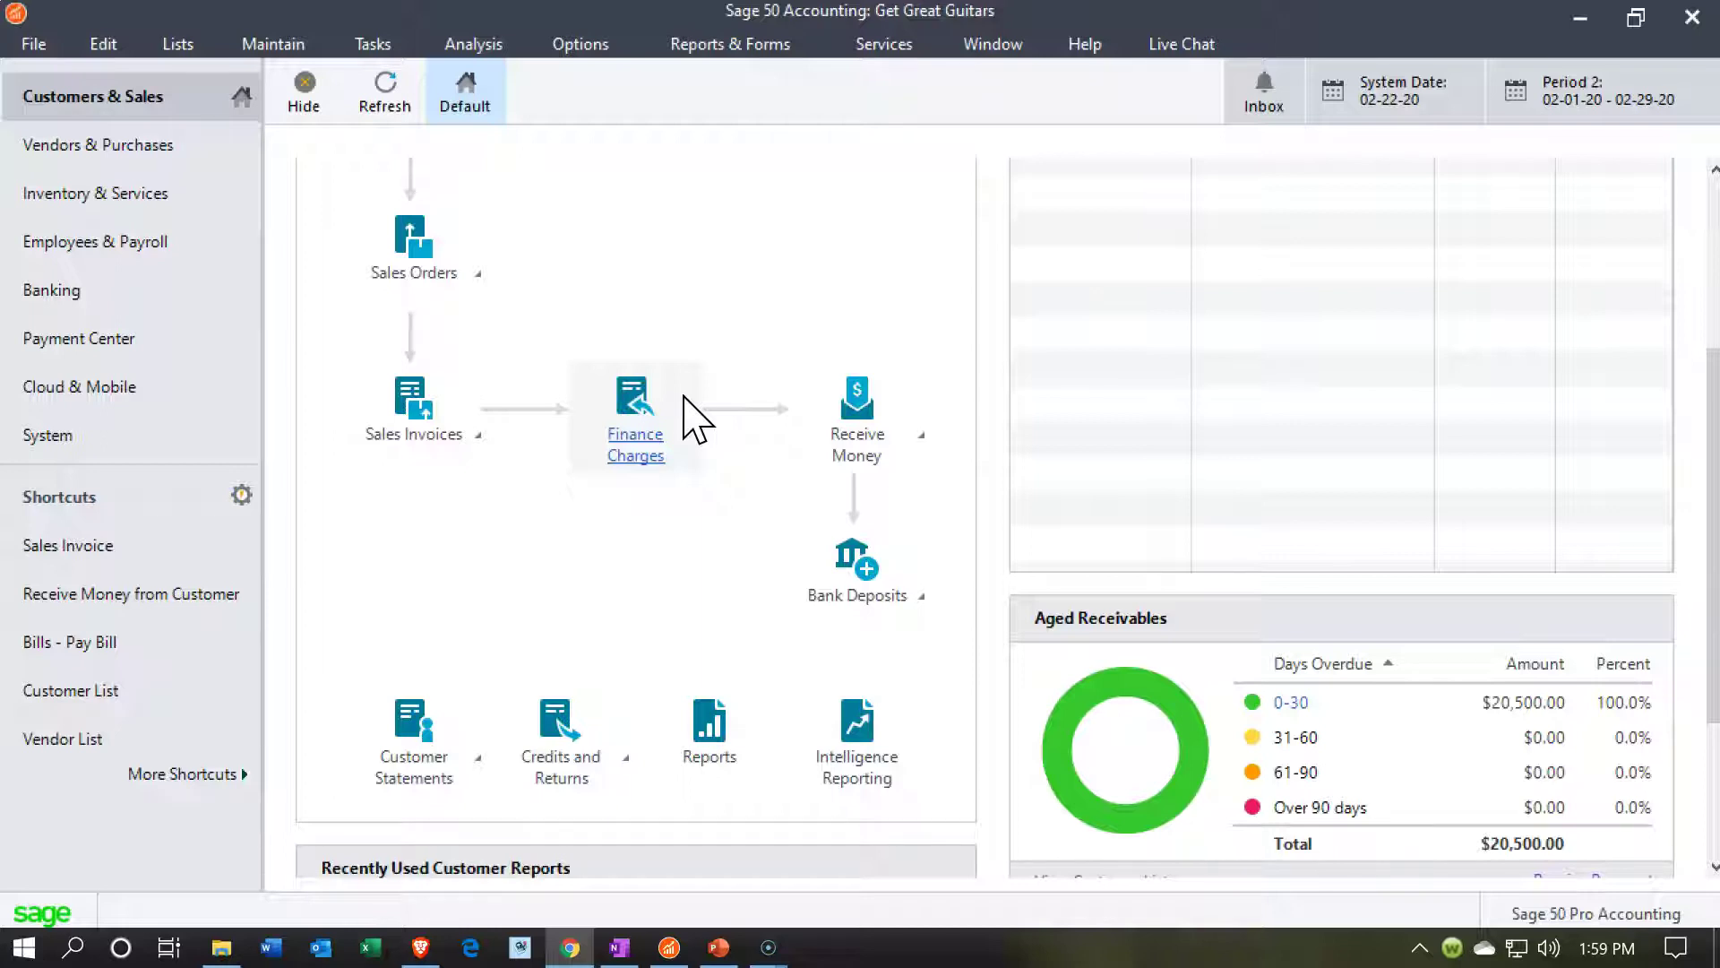
{"action": "scroll", "coordinate": [697, 419], "scroll_direction": "up", "scroll_amount": 4}
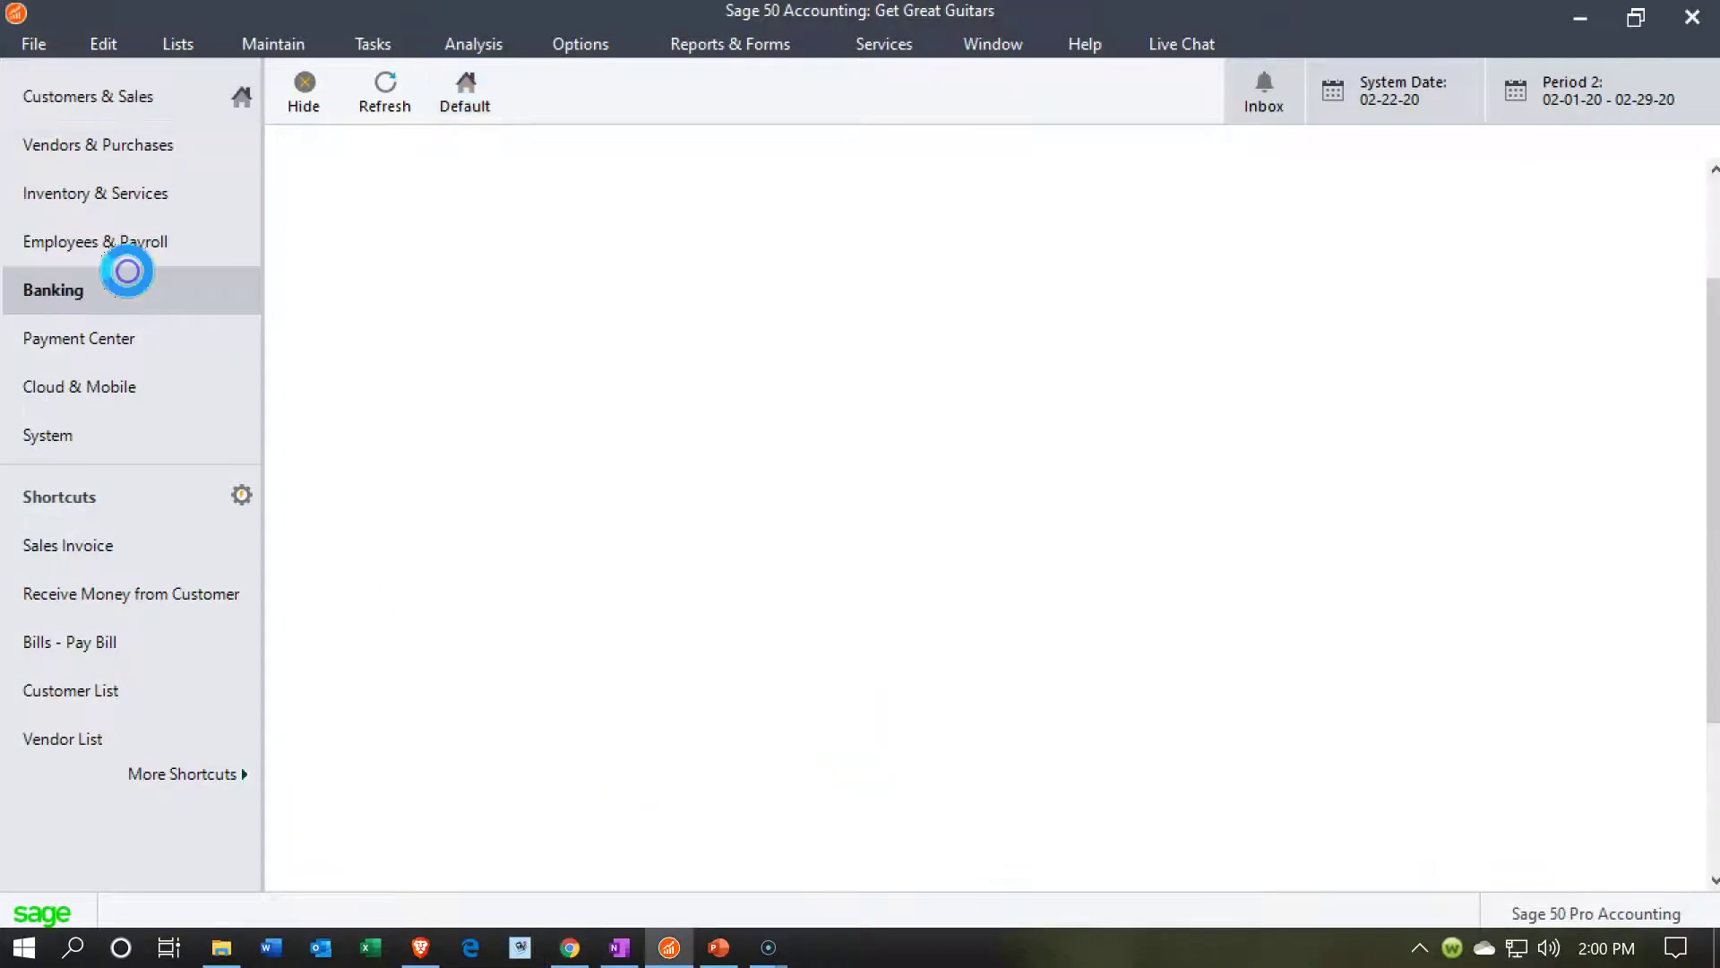
Step: View a blank Receive Money From Customer form for the checking account in a maximized window, and close it without entering anything
{"action": "left_click", "coordinate": [296, 405]}
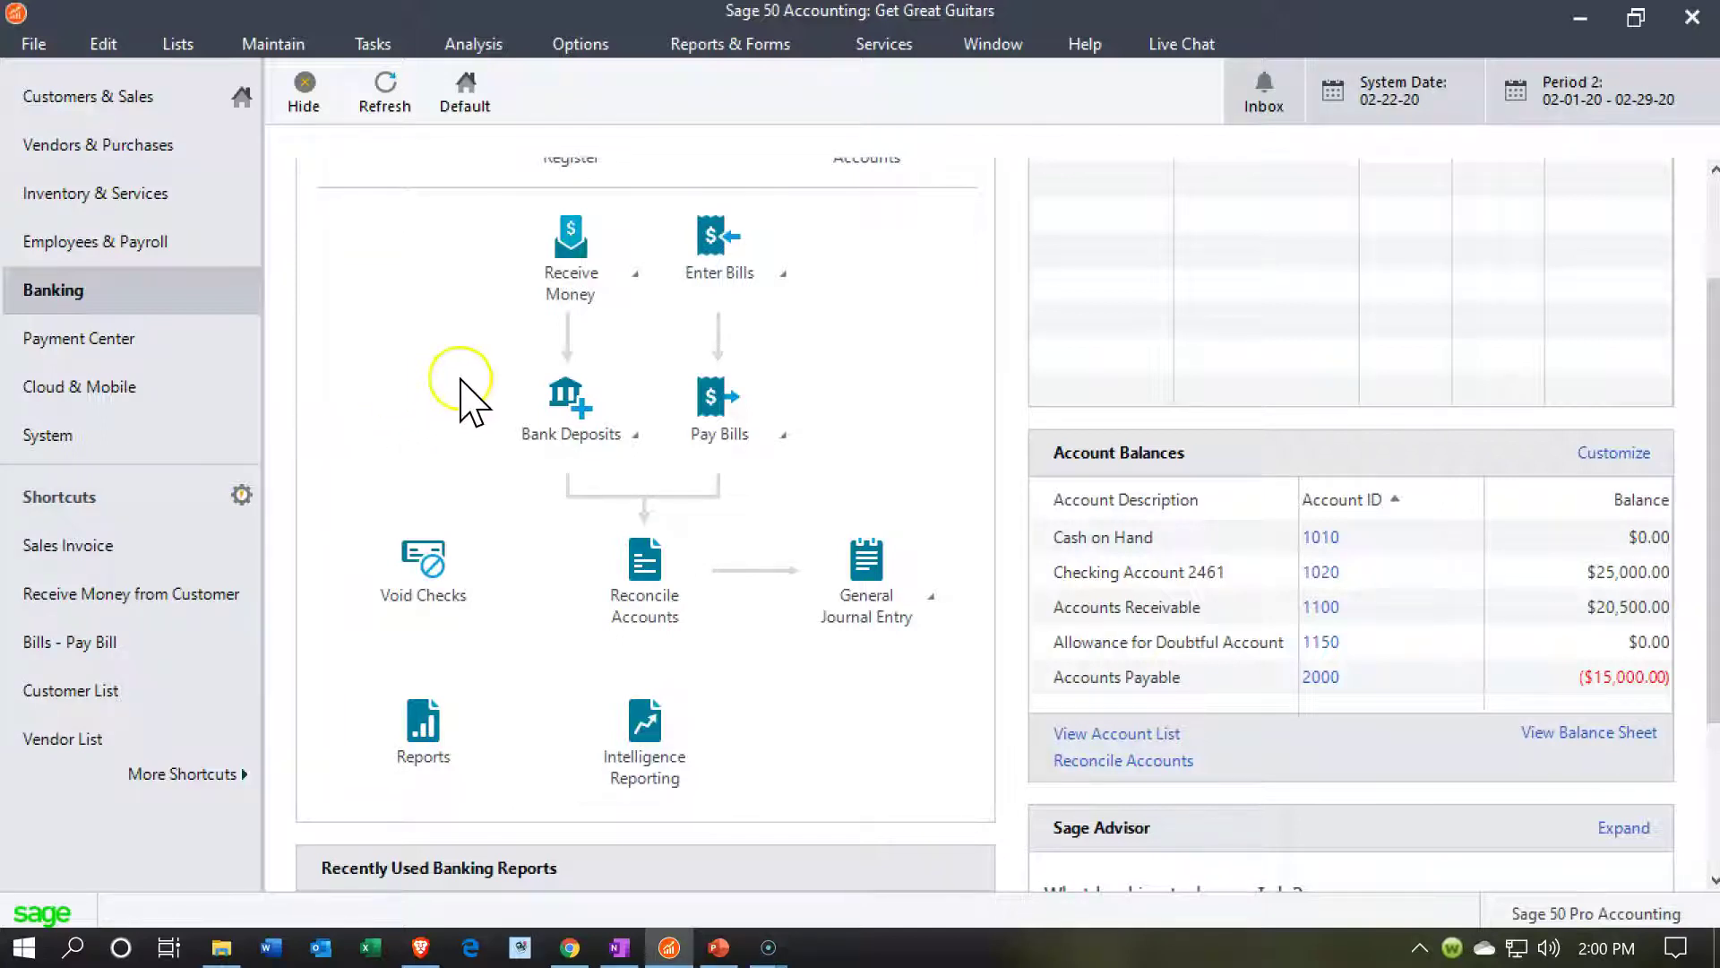
{"action": "left_click", "coordinate": [574, 315]}
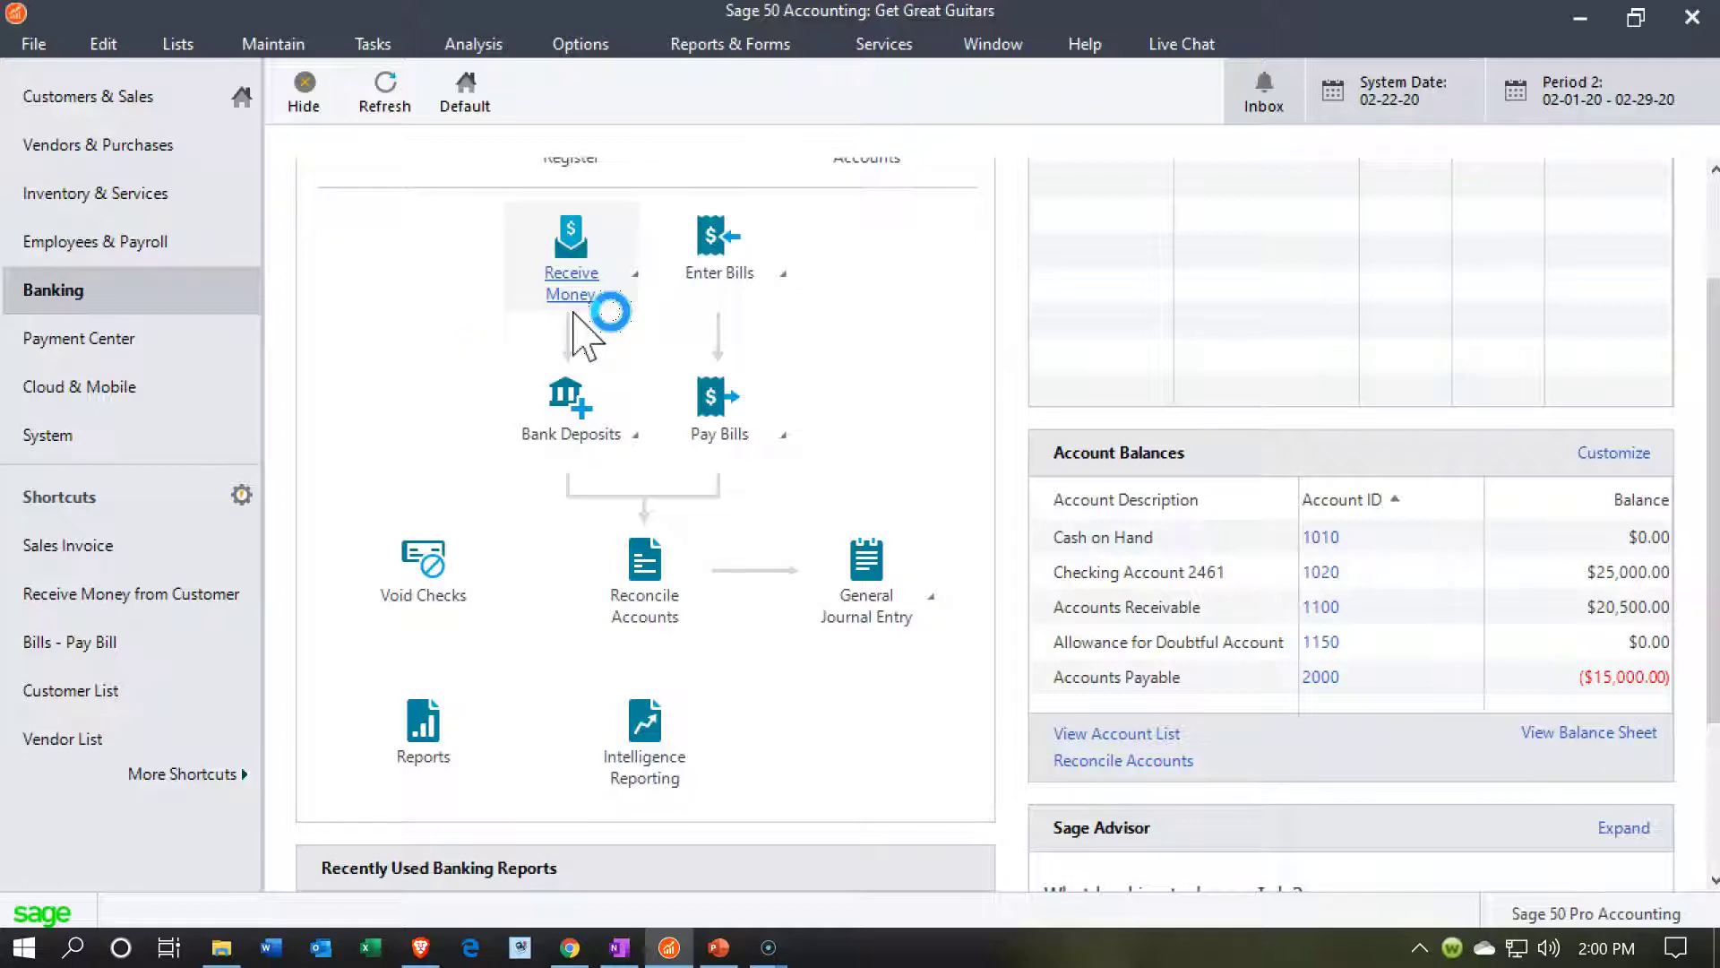
{"action": "left_click", "coordinate": [632, 275]}
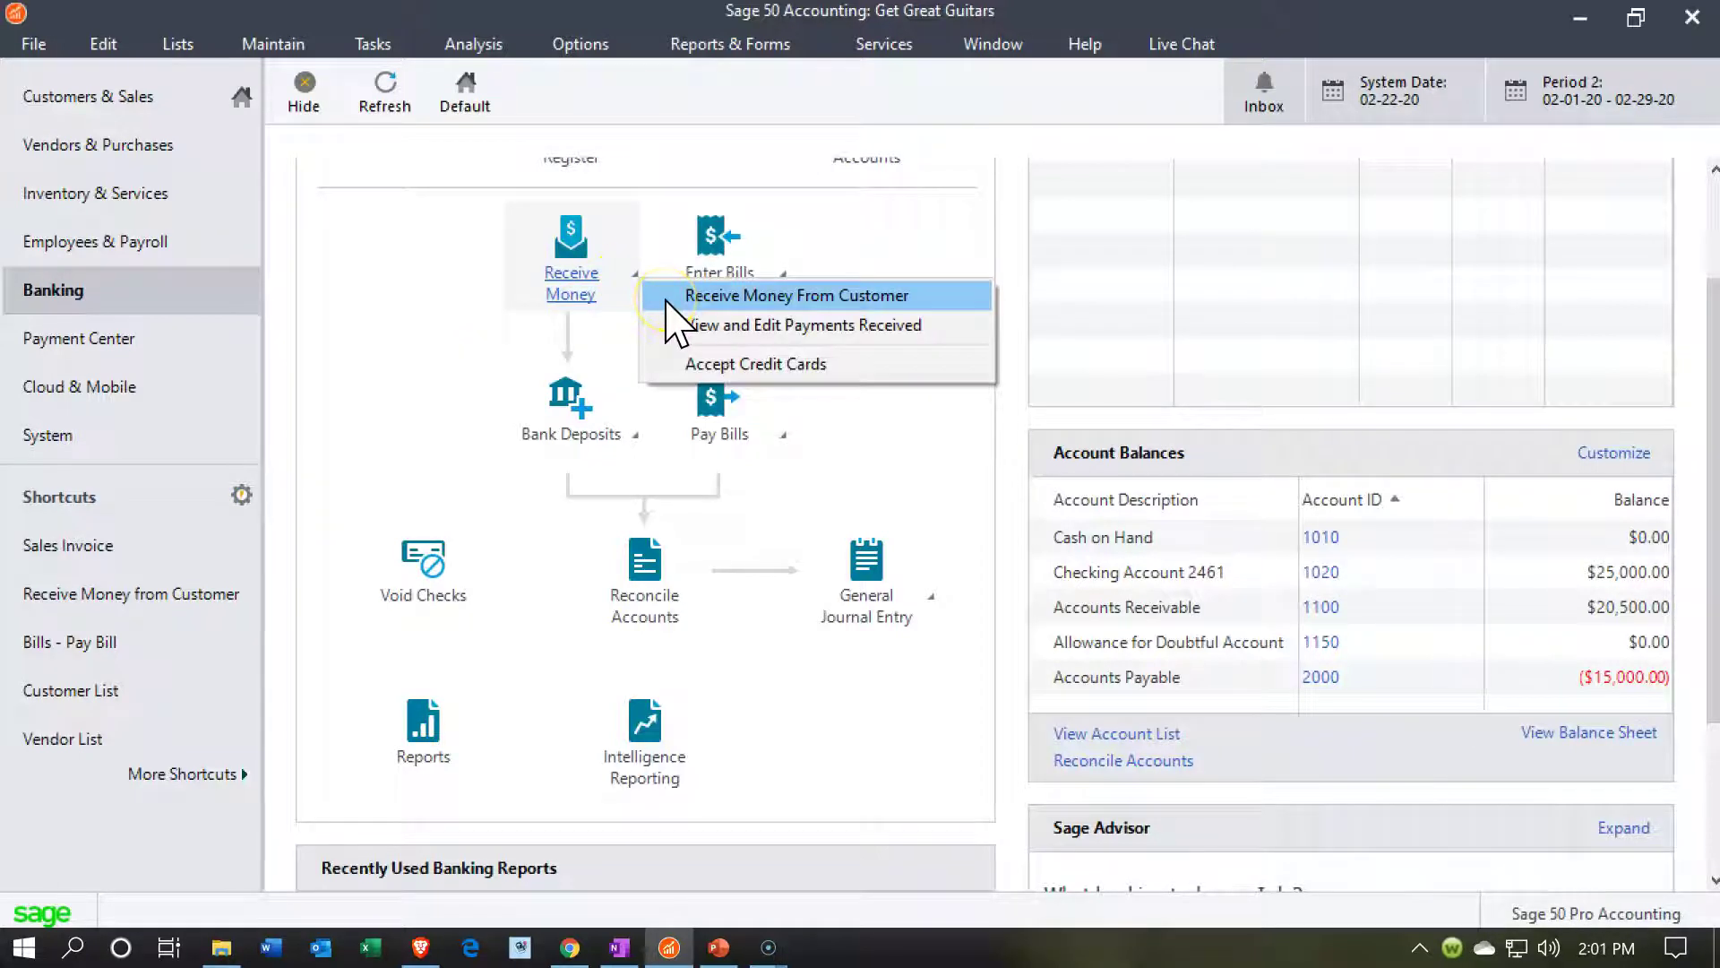
{"action": "left_click", "coordinate": [668, 299]}
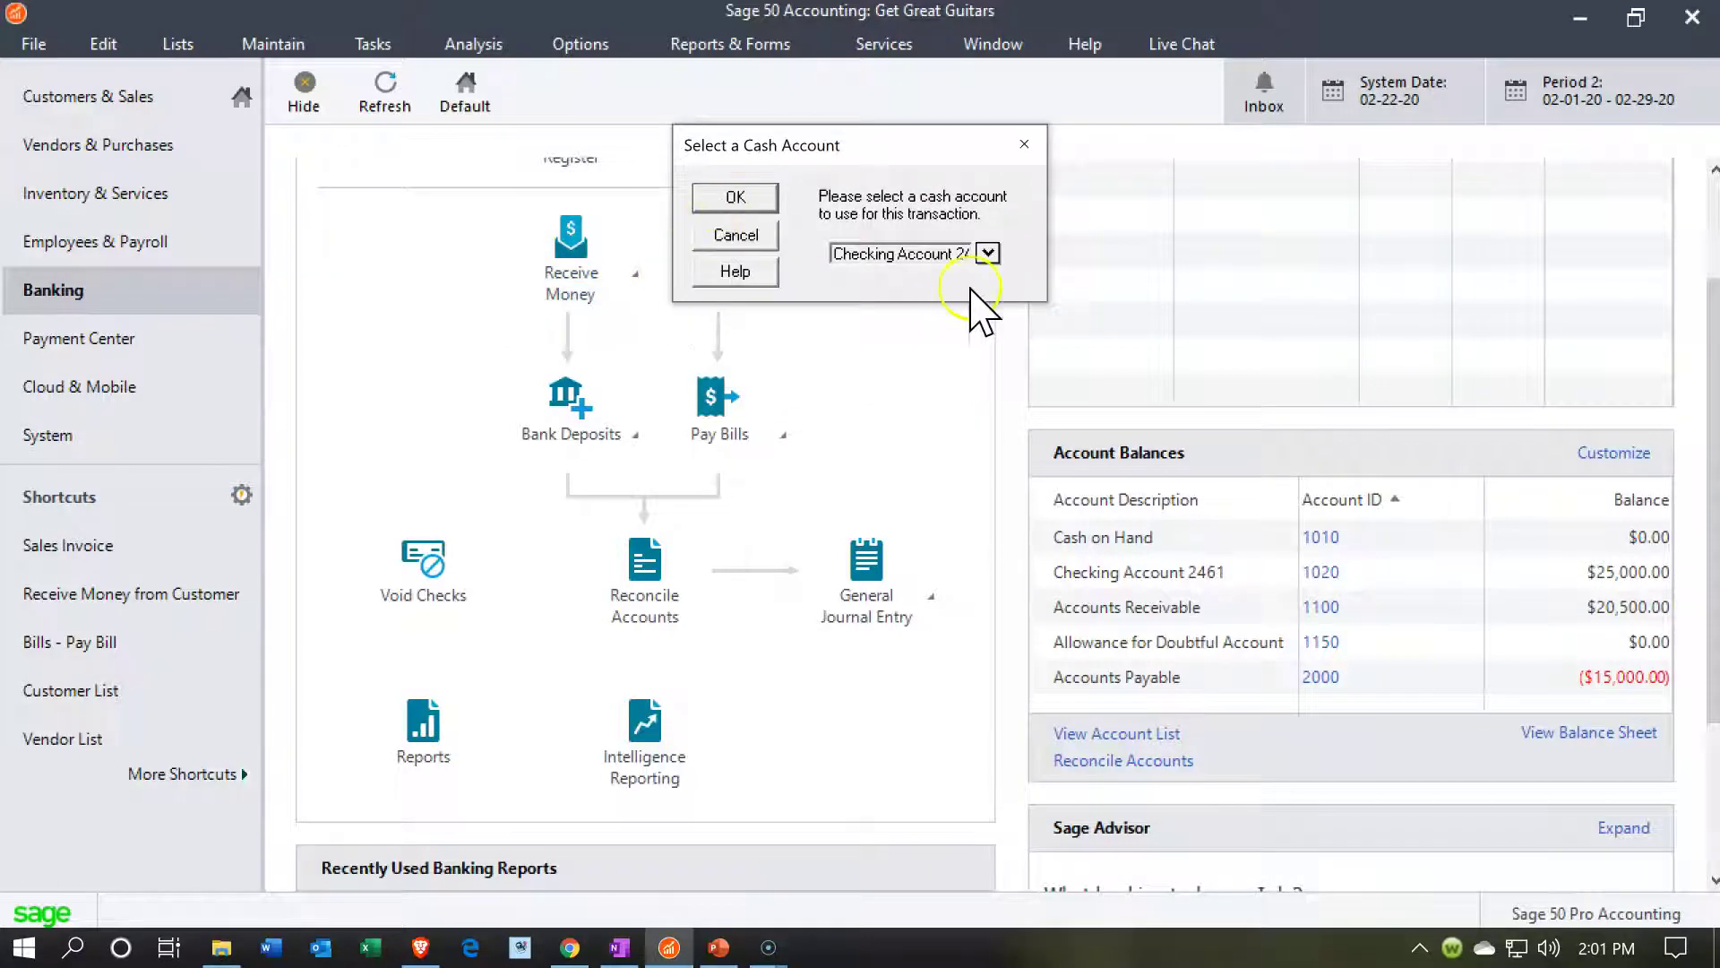
{"action": "left_click", "coordinate": [988, 253]}
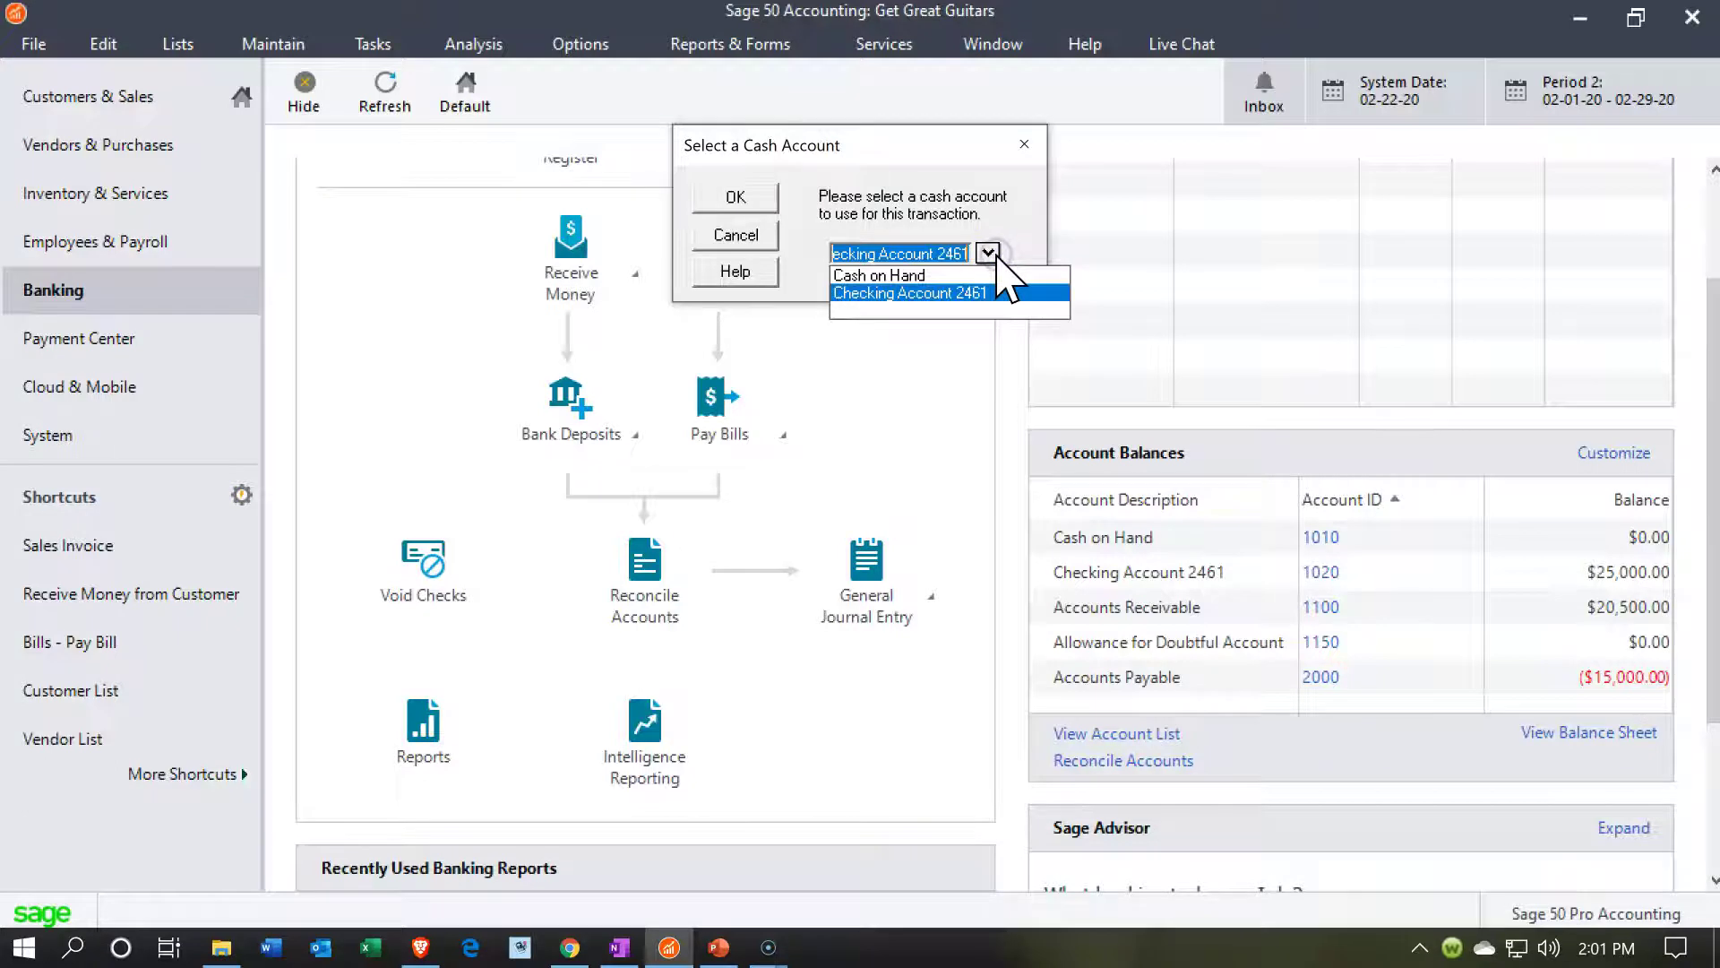
{"action": "left_click", "coordinate": [730, 211]}
{"action": "left_click", "coordinate": [733, 199]}
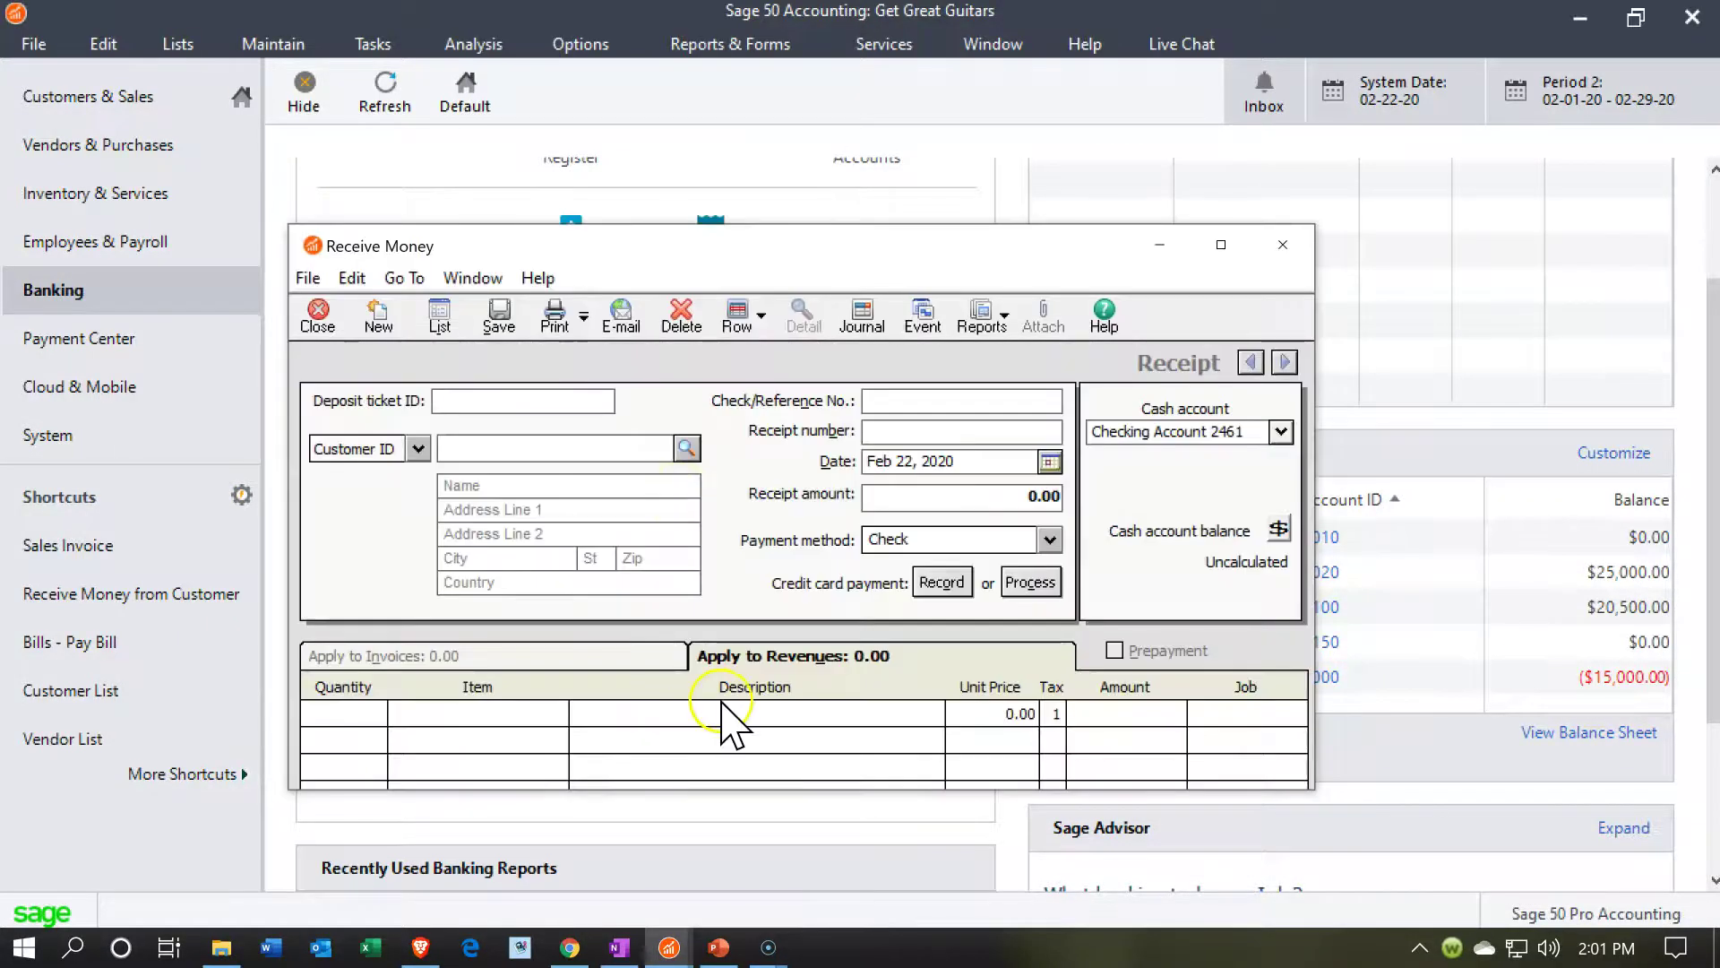
{"action": "left_click", "coordinate": [1219, 245]}
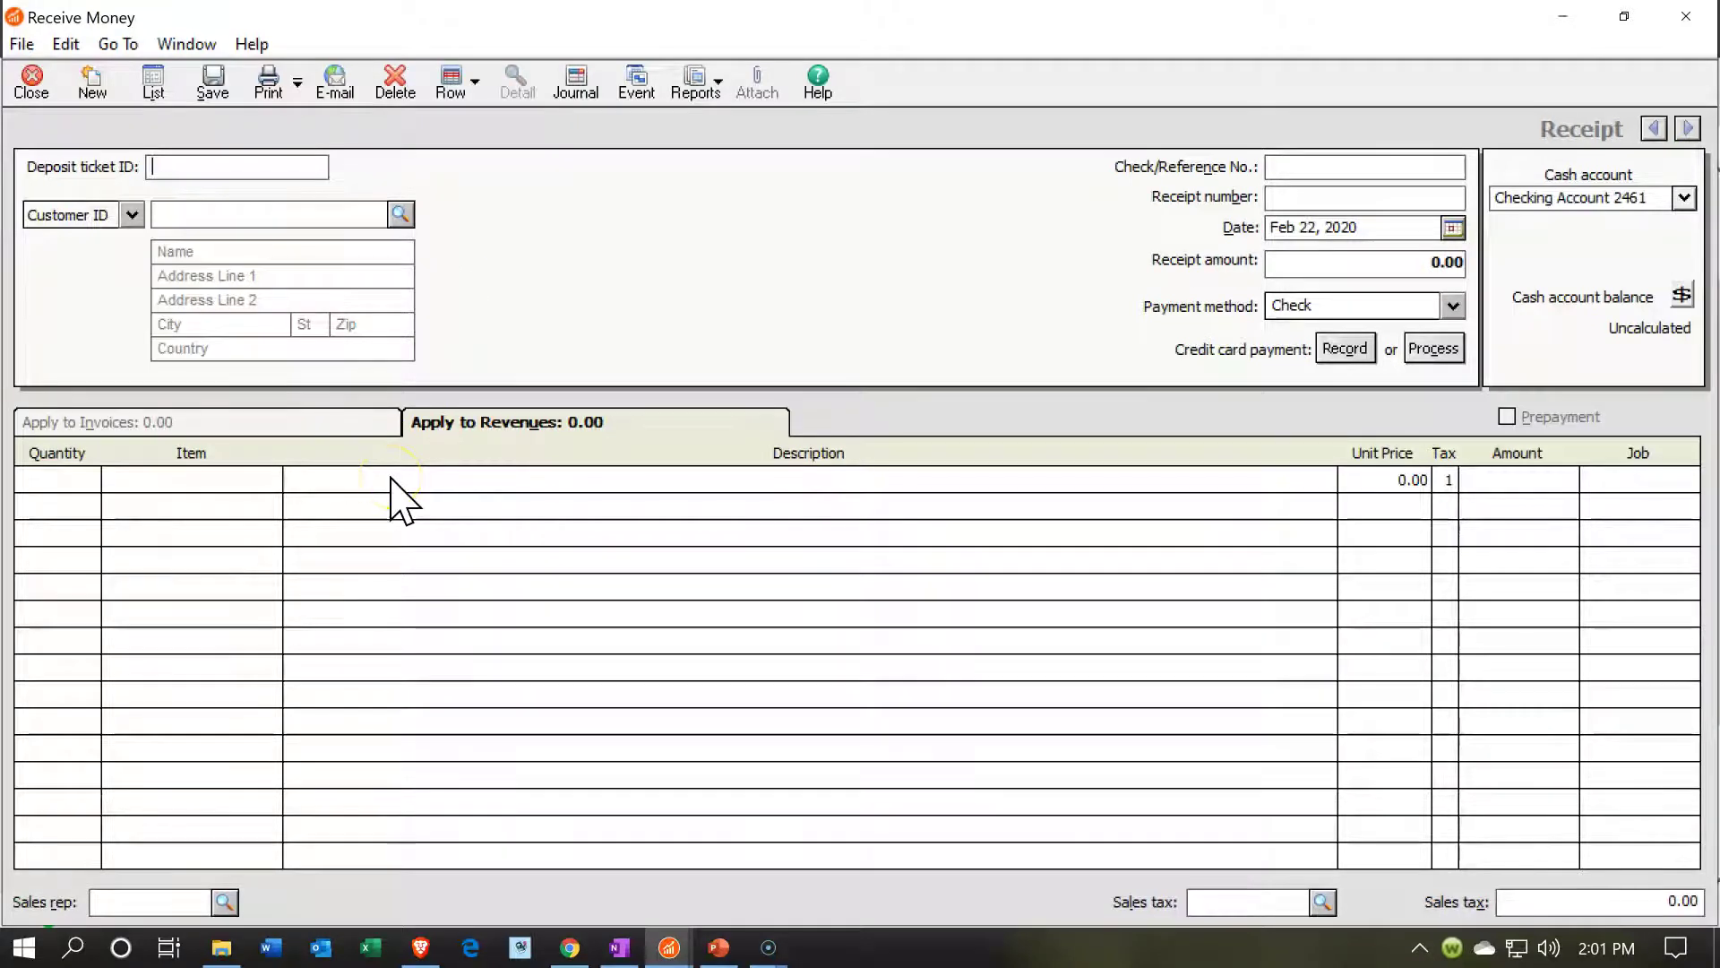
{"action": "left_click", "coordinate": [1683, 22]}
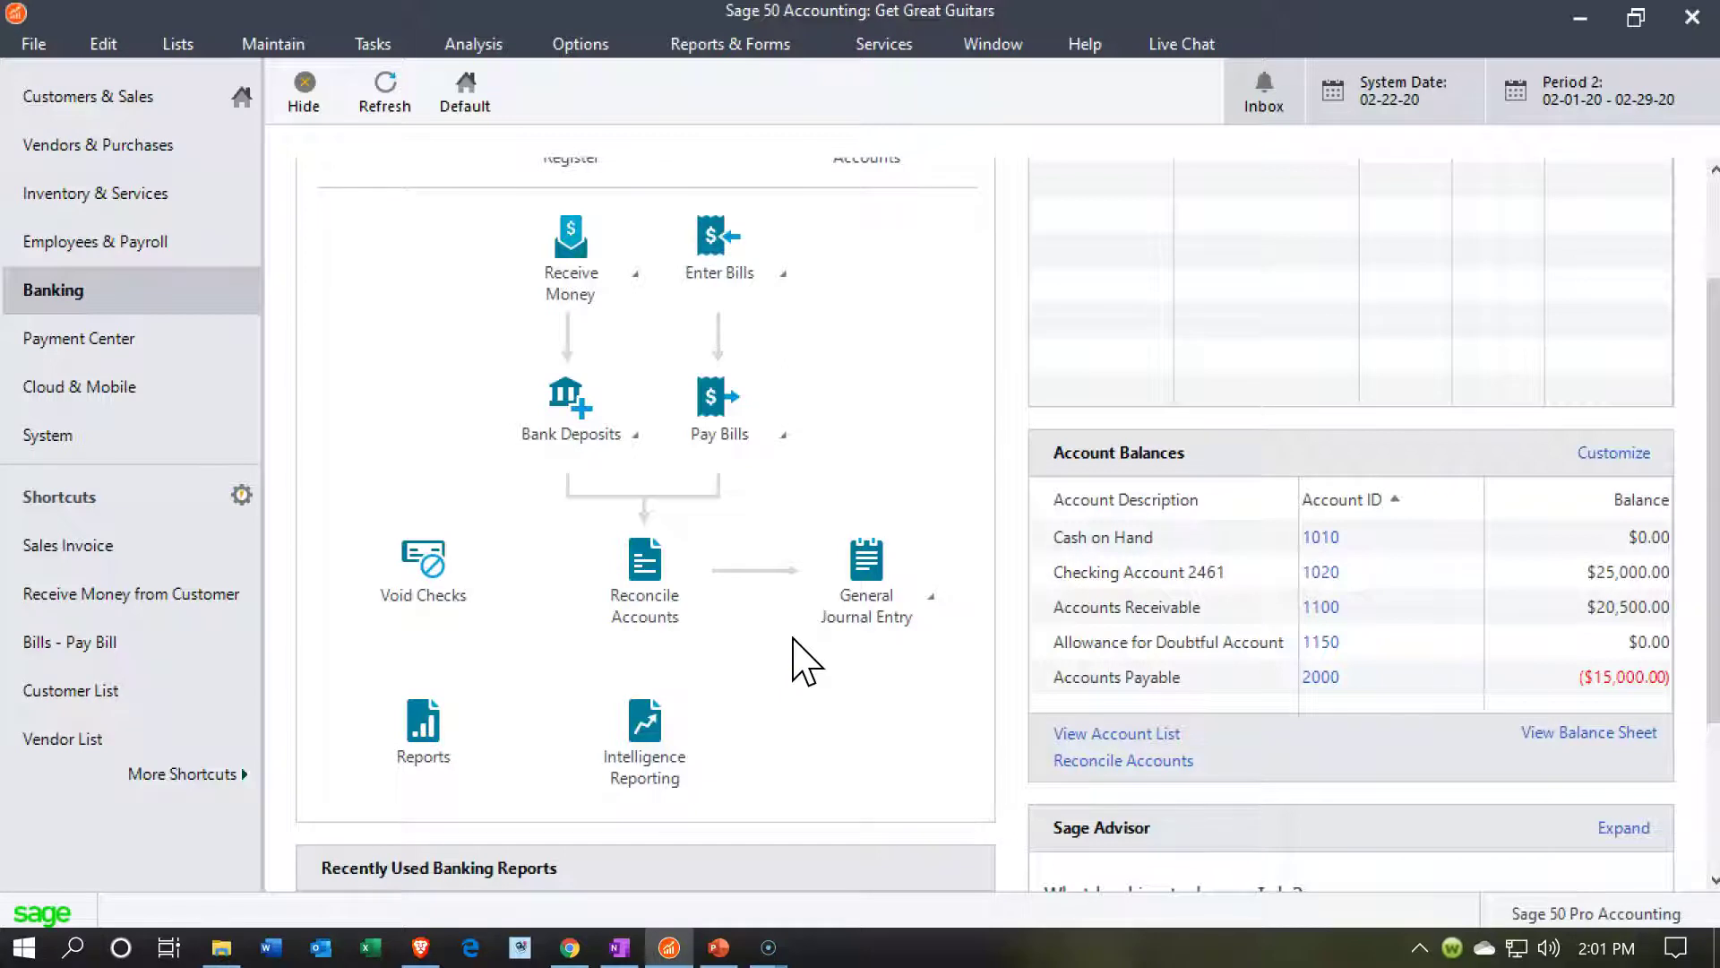
Step: Open the Account Register from the banking tasks and display cash account 1020, the checking account
{"action": "scroll", "coordinate": [804, 661], "scroll_direction": "up", "scroll_amount": 2}
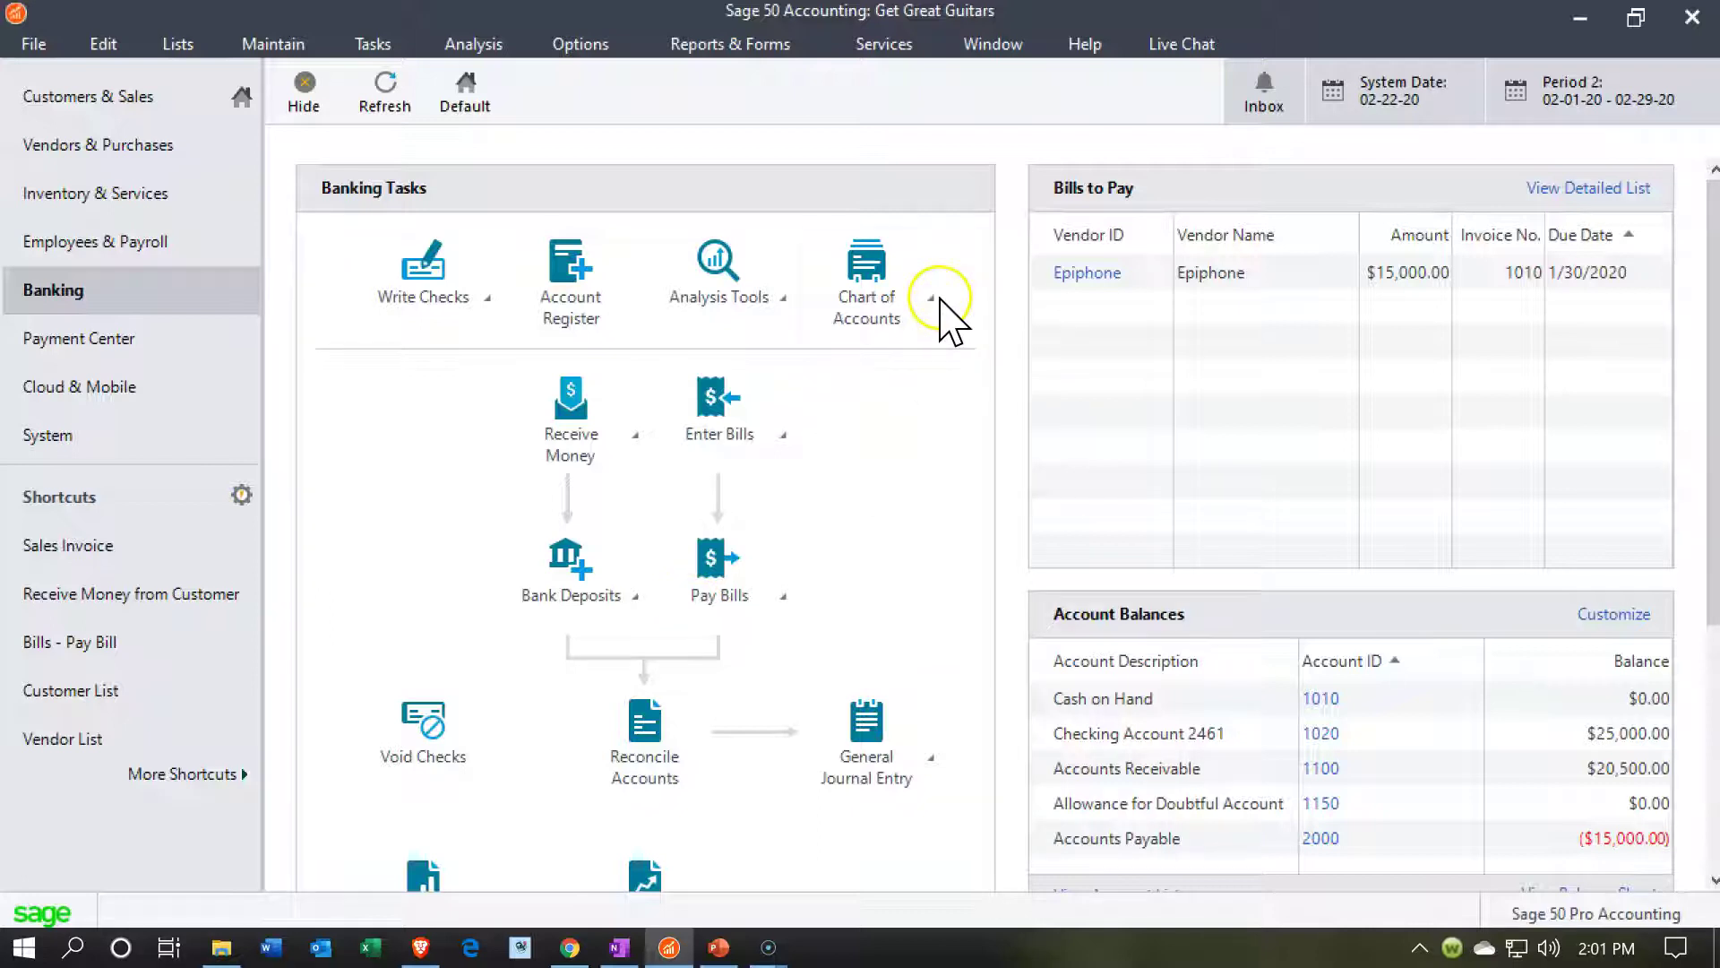
{"action": "left_click", "coordinate": [612, 315]}
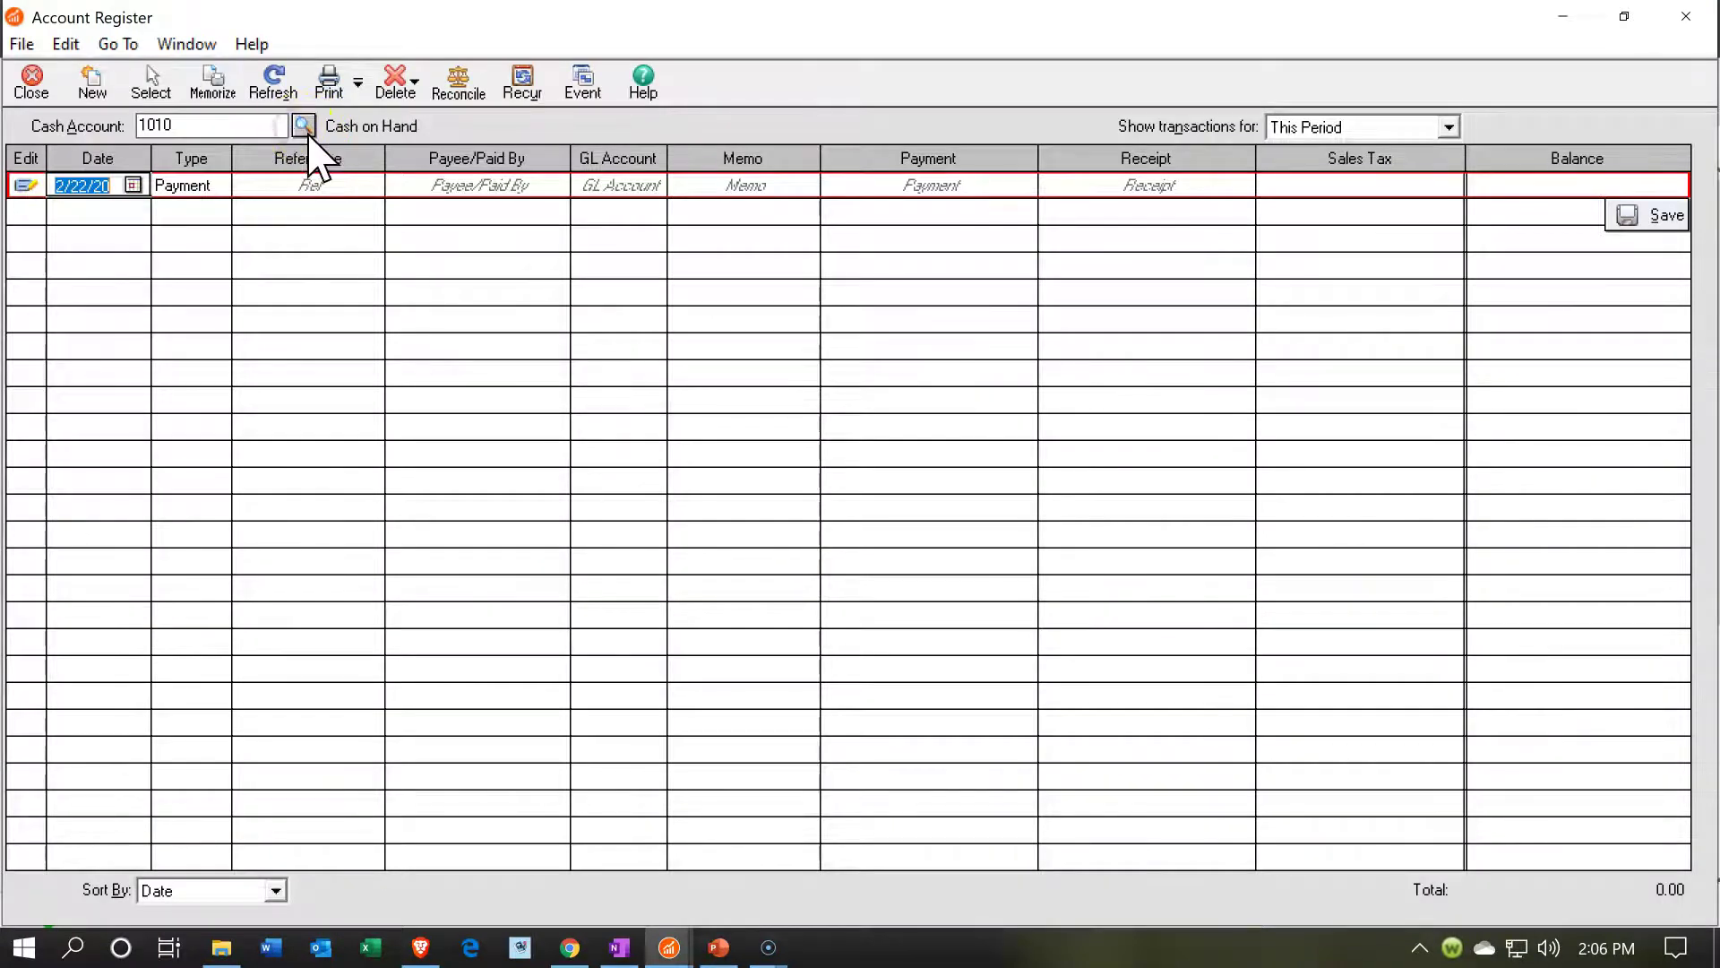
{"action": "left_click", "coordinate": [304, 126]}
{"action": "left_click", "coordinate": [253, 167]}
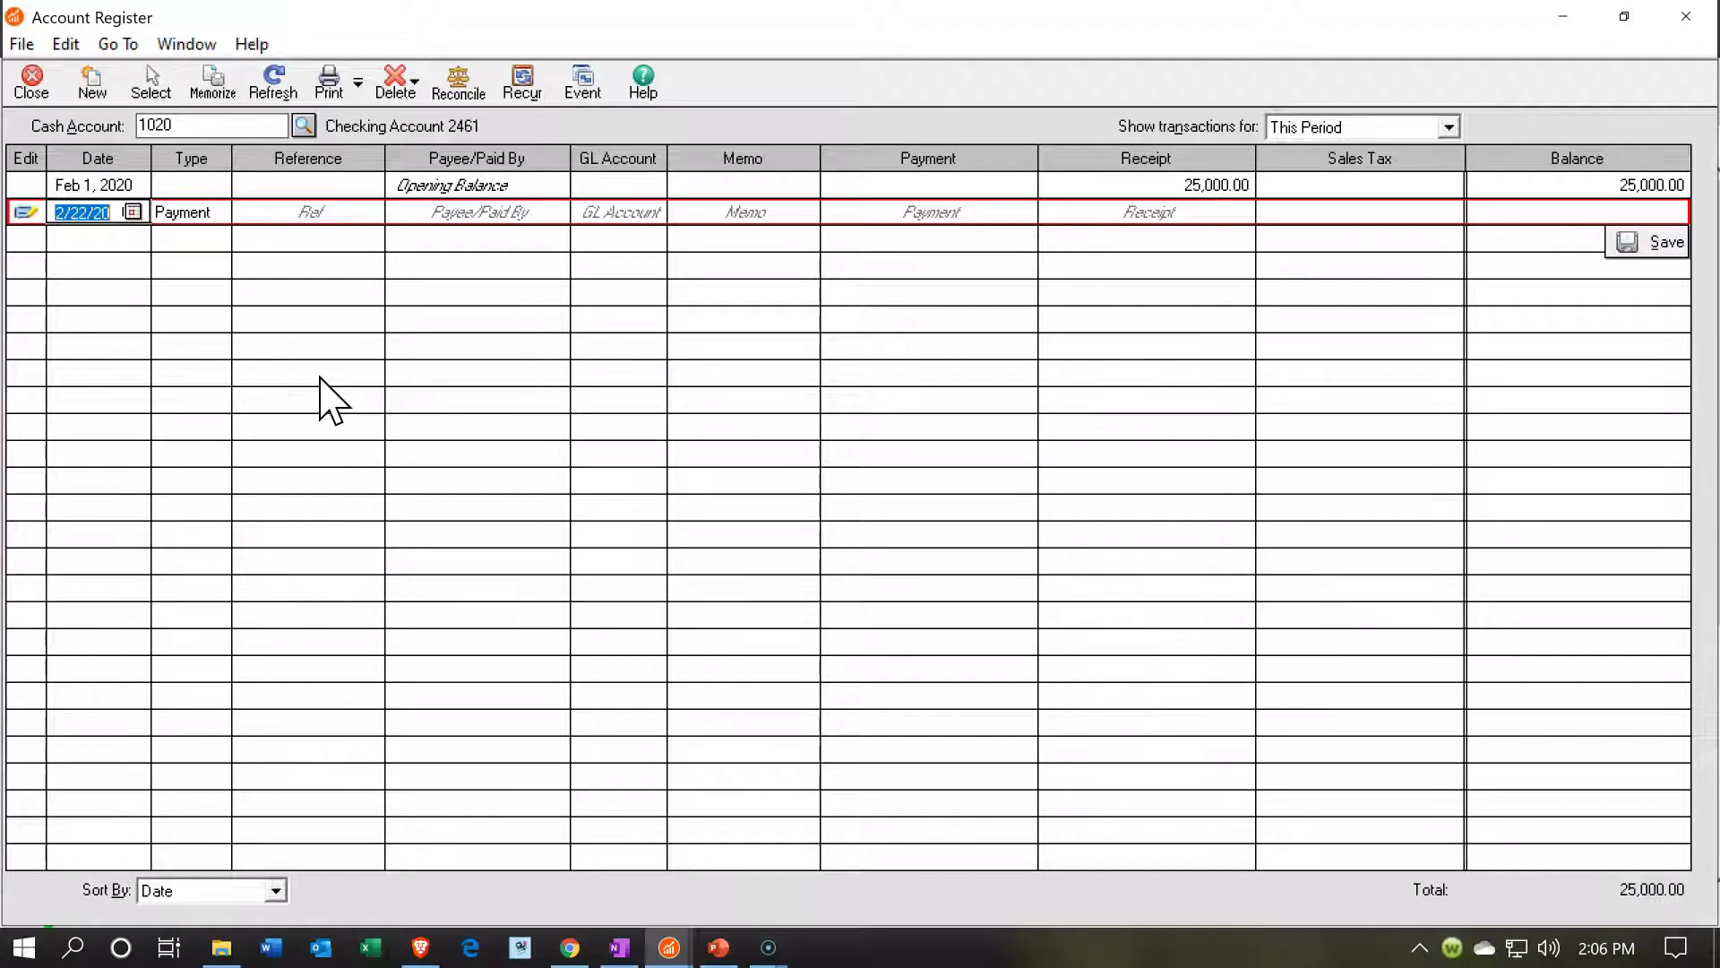
Step: Date the new checking register entry Jan 1, 2020, leave its type as Payment, and enter Owners as the payee
{"action": "type", "text": "010120"}
{"action": "key", "text": "Tab"}
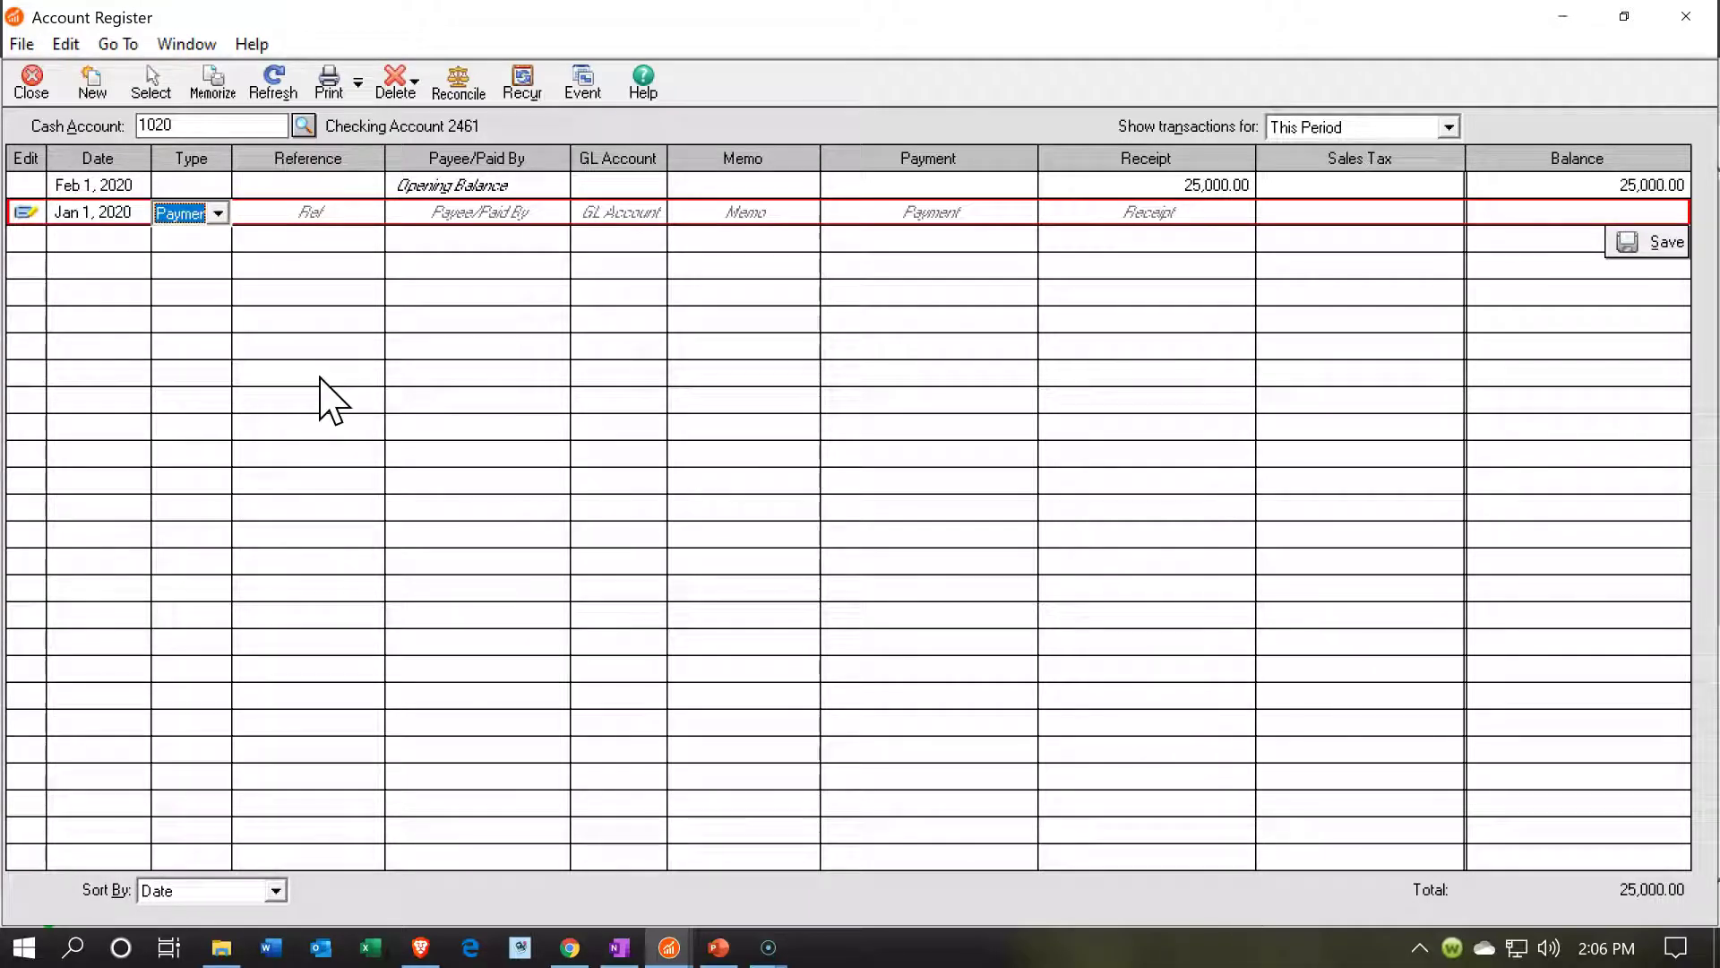
{"action": "left_click", "coordinate": [216, 218]}
{"action": "left_click", "coordinate": [199, 265]}
{"action": "key", "text": "Tab"}
{"action": "key", "text": "Tab"}
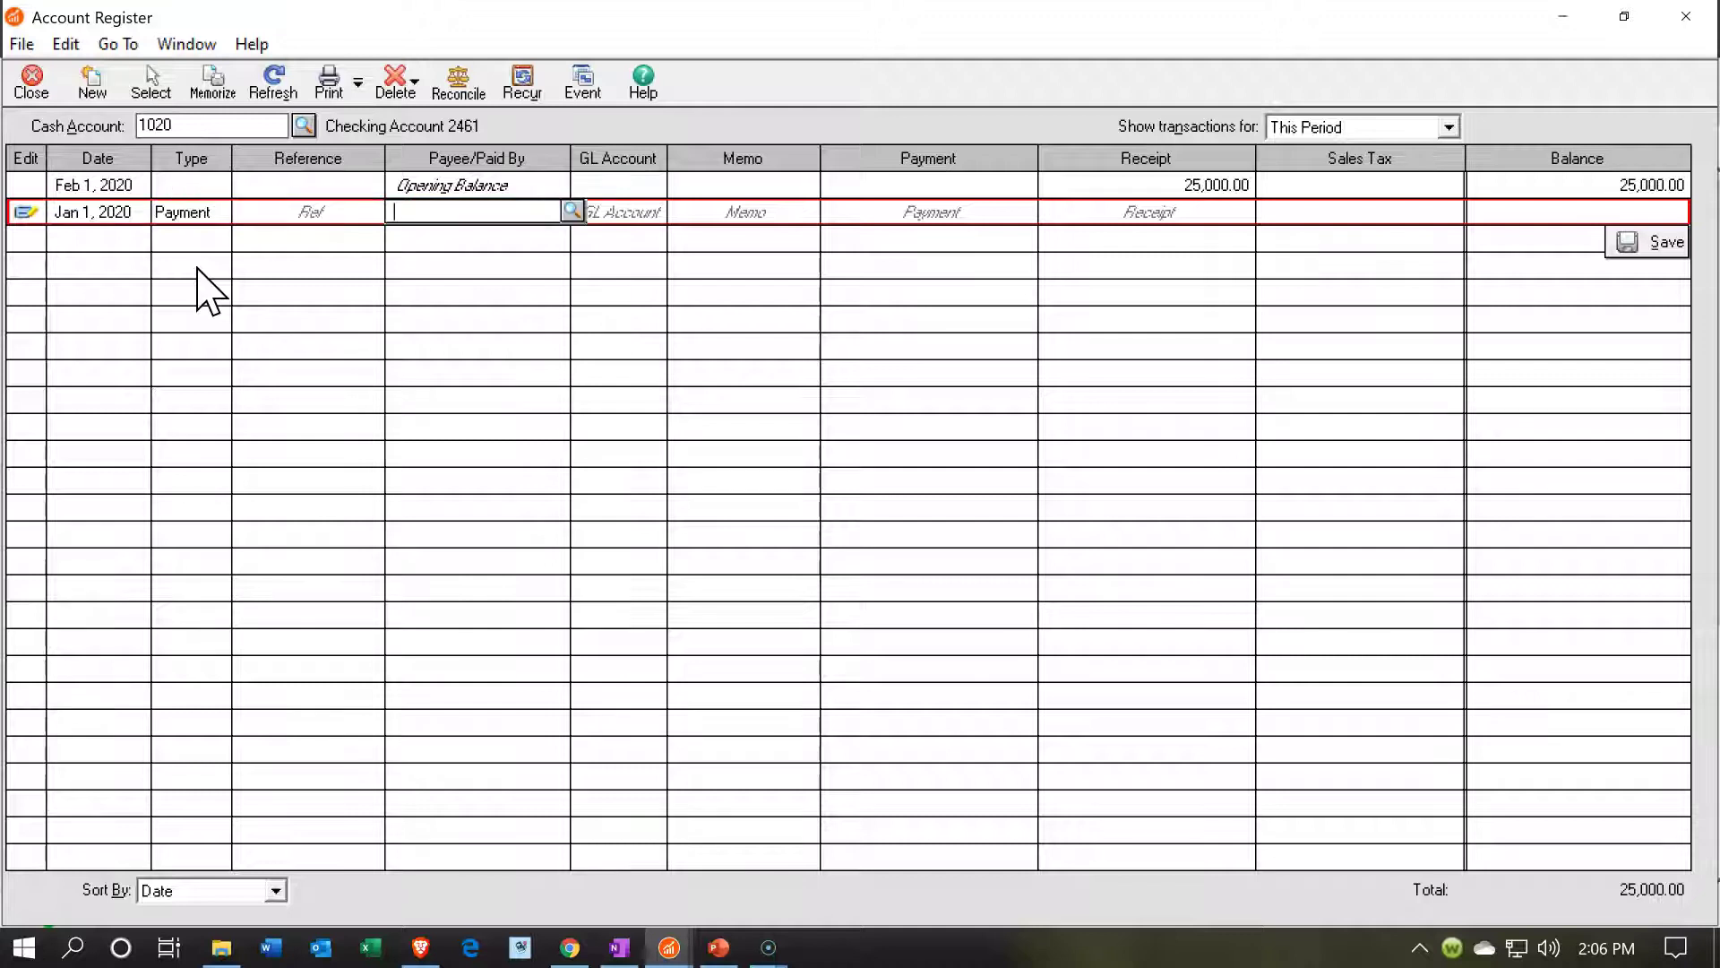
{"action": "left_click", "coordinate": [432, 248]}
{"action": "type", "text": "Owners"}
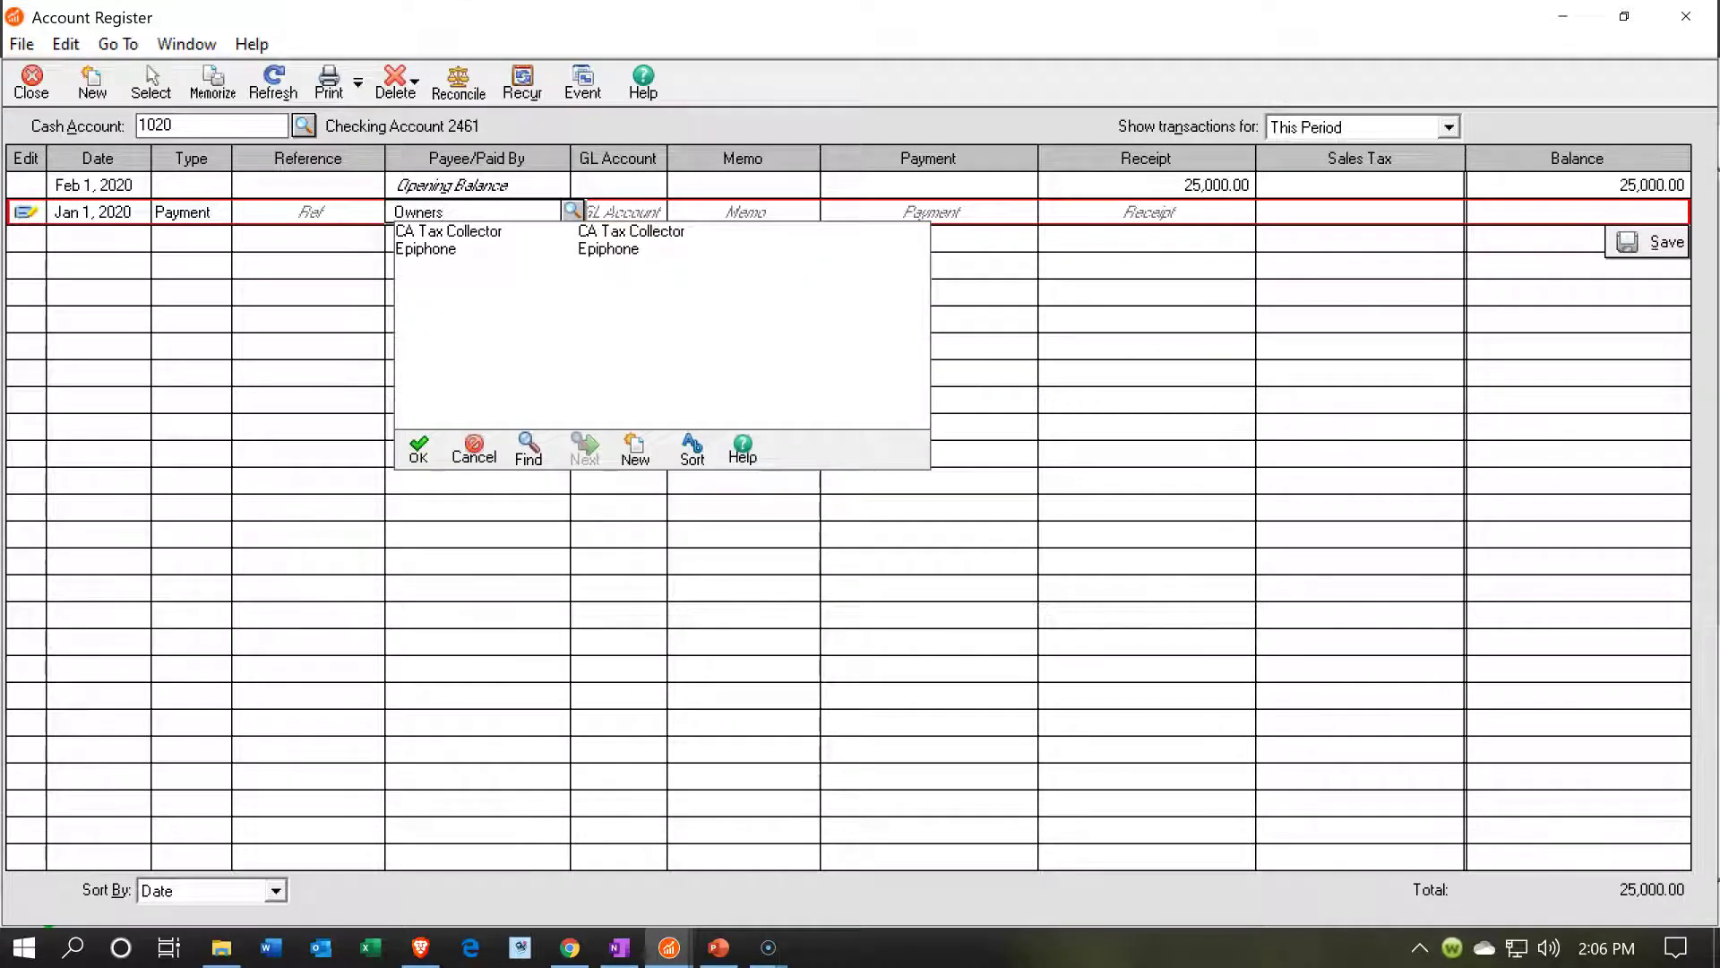
{"action": "key", "text": "Tab"}
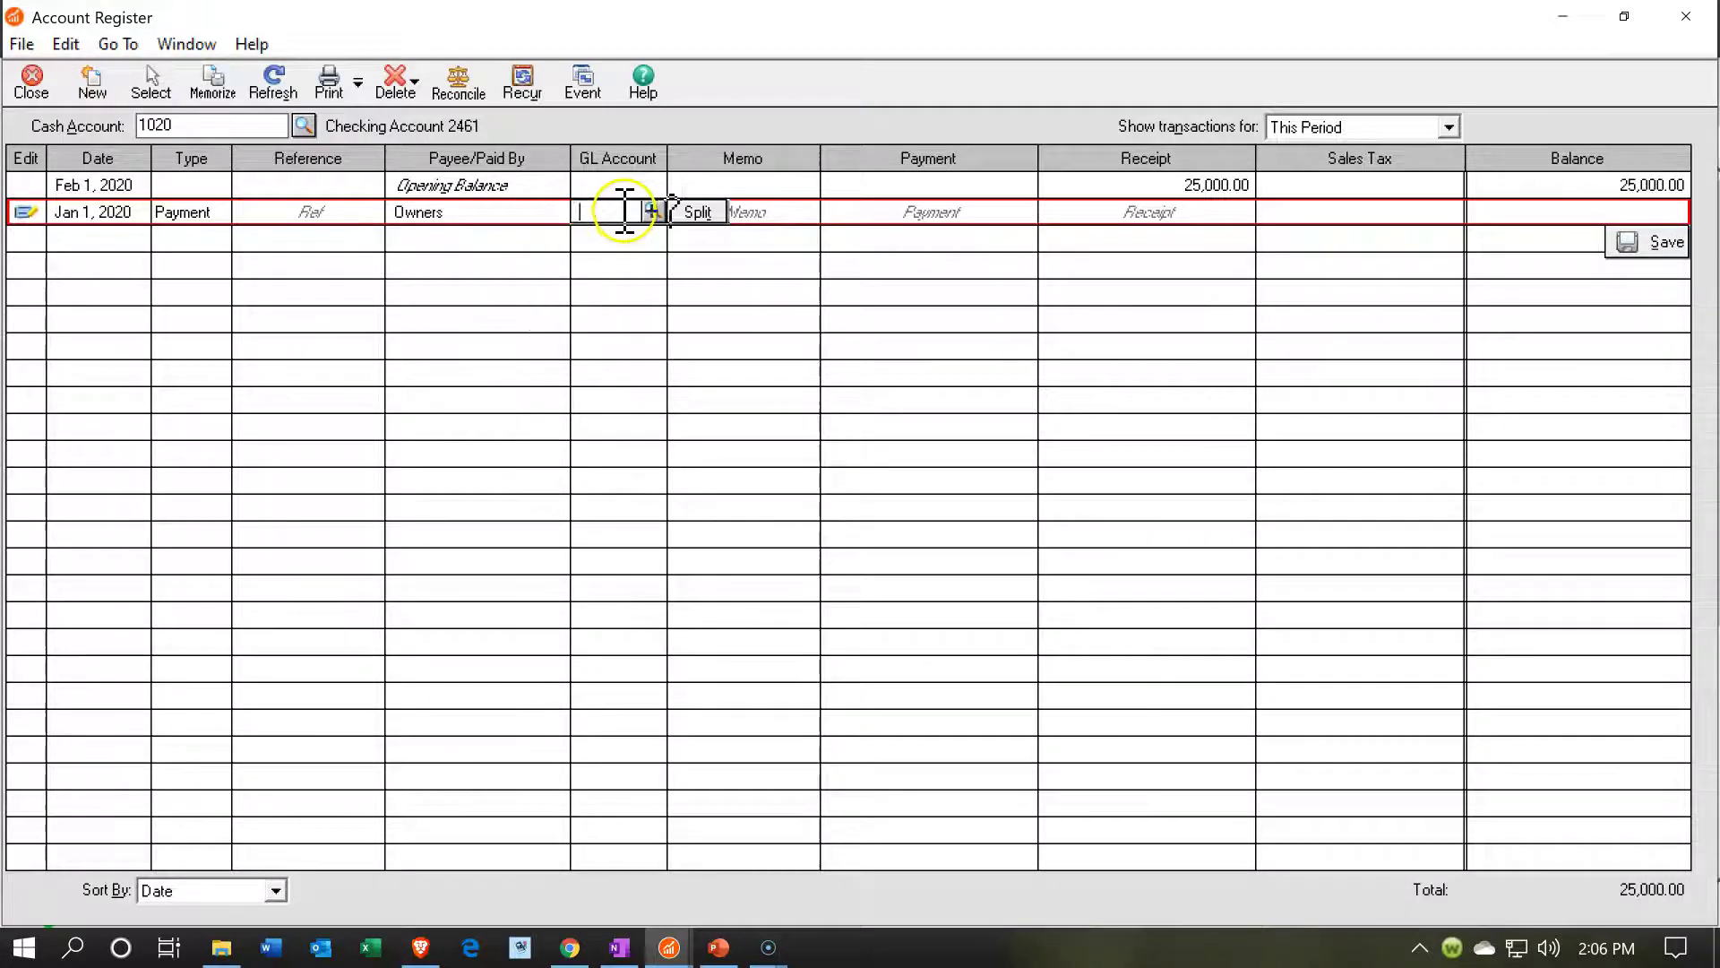
Step: Assign GL account 3930 Common Stock to the Jan 1, 2020 entry and enter Stock as its memo
{"action": "left_click", "coordinate": [653, 212]}
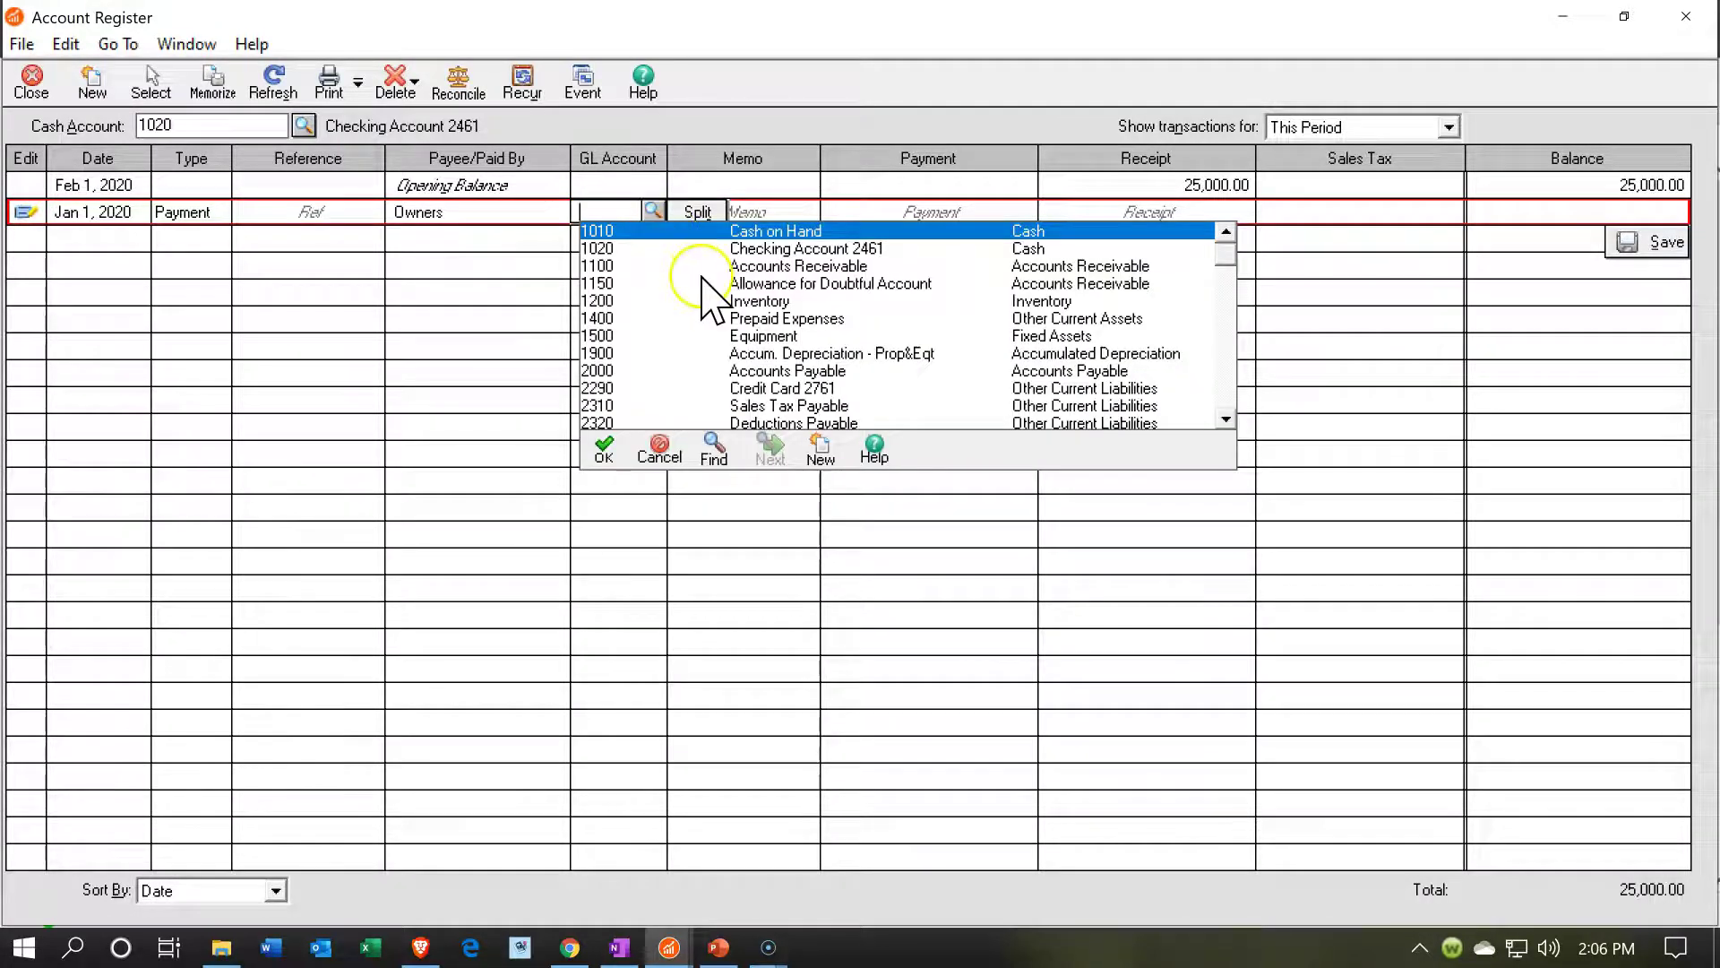
{"action": "scroll", "coordinate": [705, 295], "scroll_direction": "down", "scroll_amount": 1}
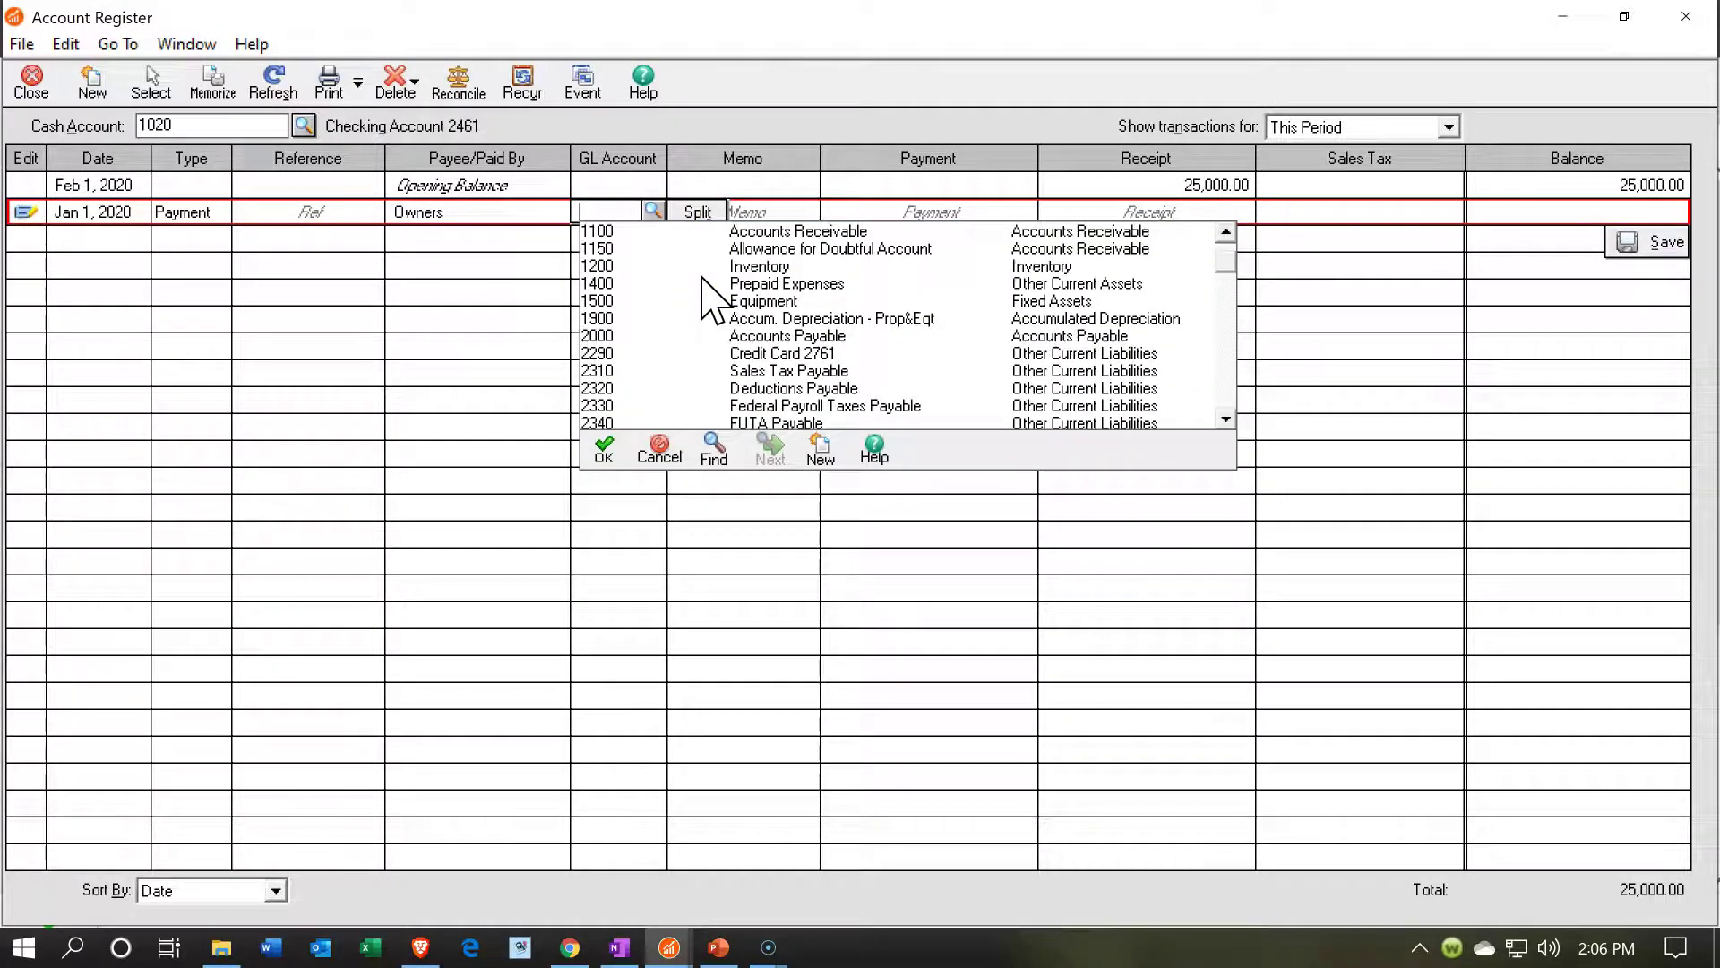
{"action": "scroll", "coordinate": [714, 300], "scroll_direction": "down", "scroll_amount": 3}
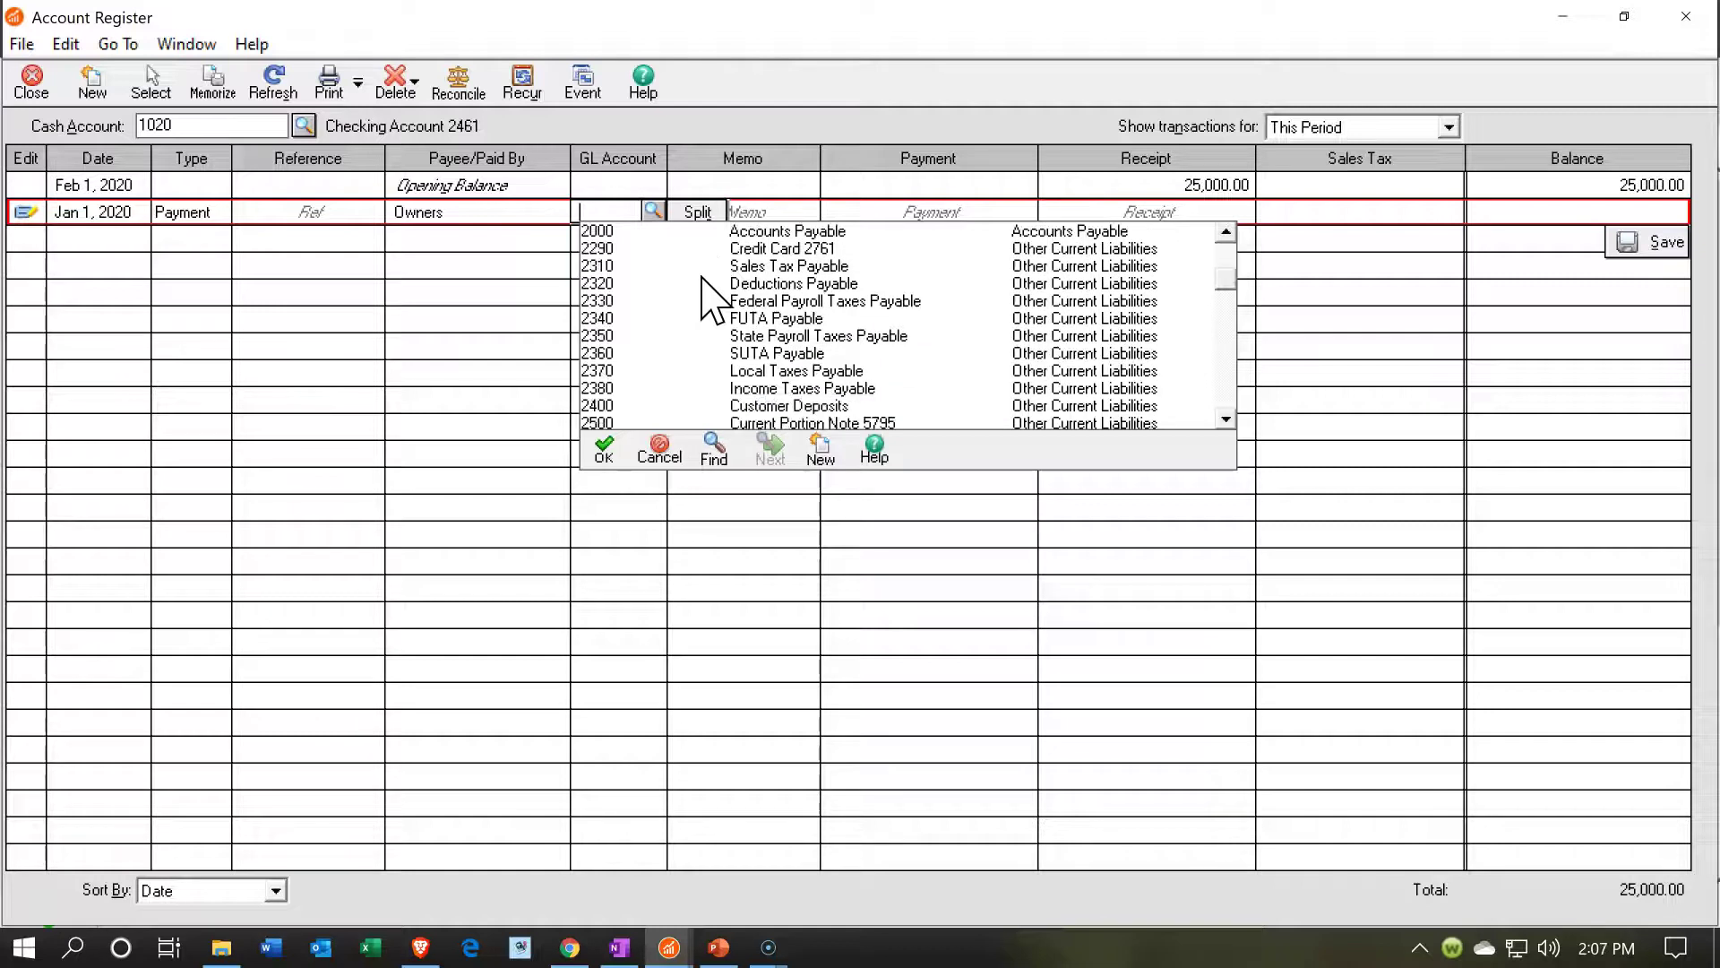
{"action": "scroll", "coordinate": [714, 301], "scroll_direction": "down", "scroll_amount": 4}
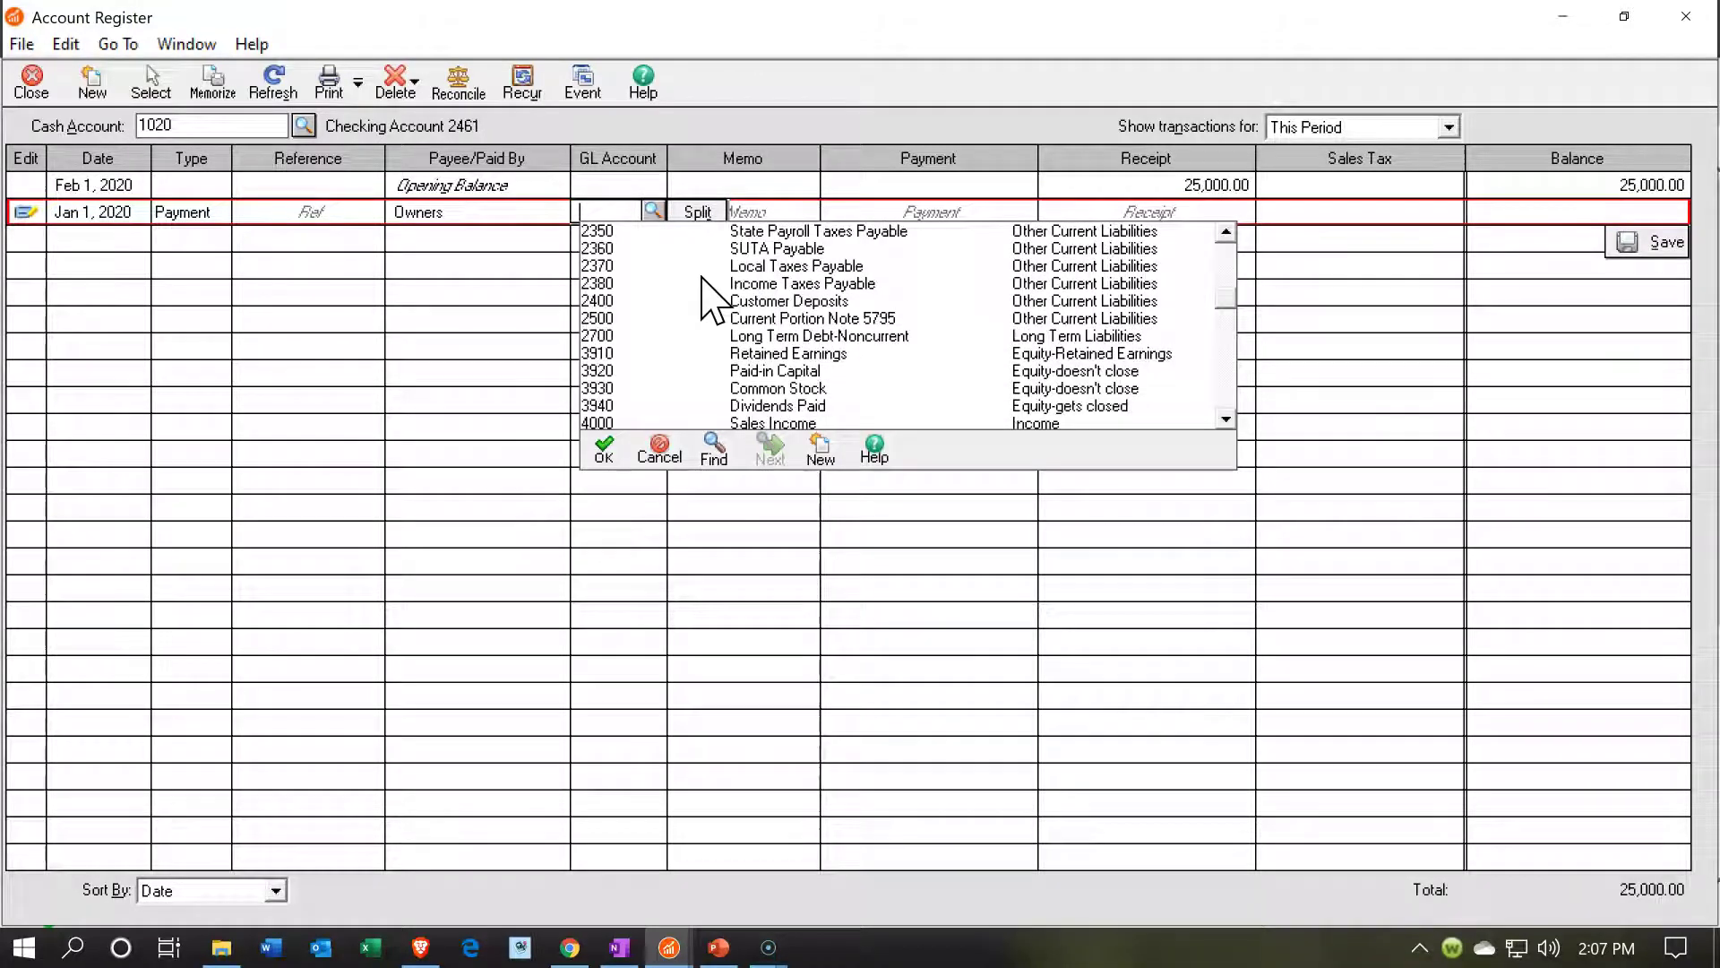
{"action": "left_click", "coordinate": [735, 315]}
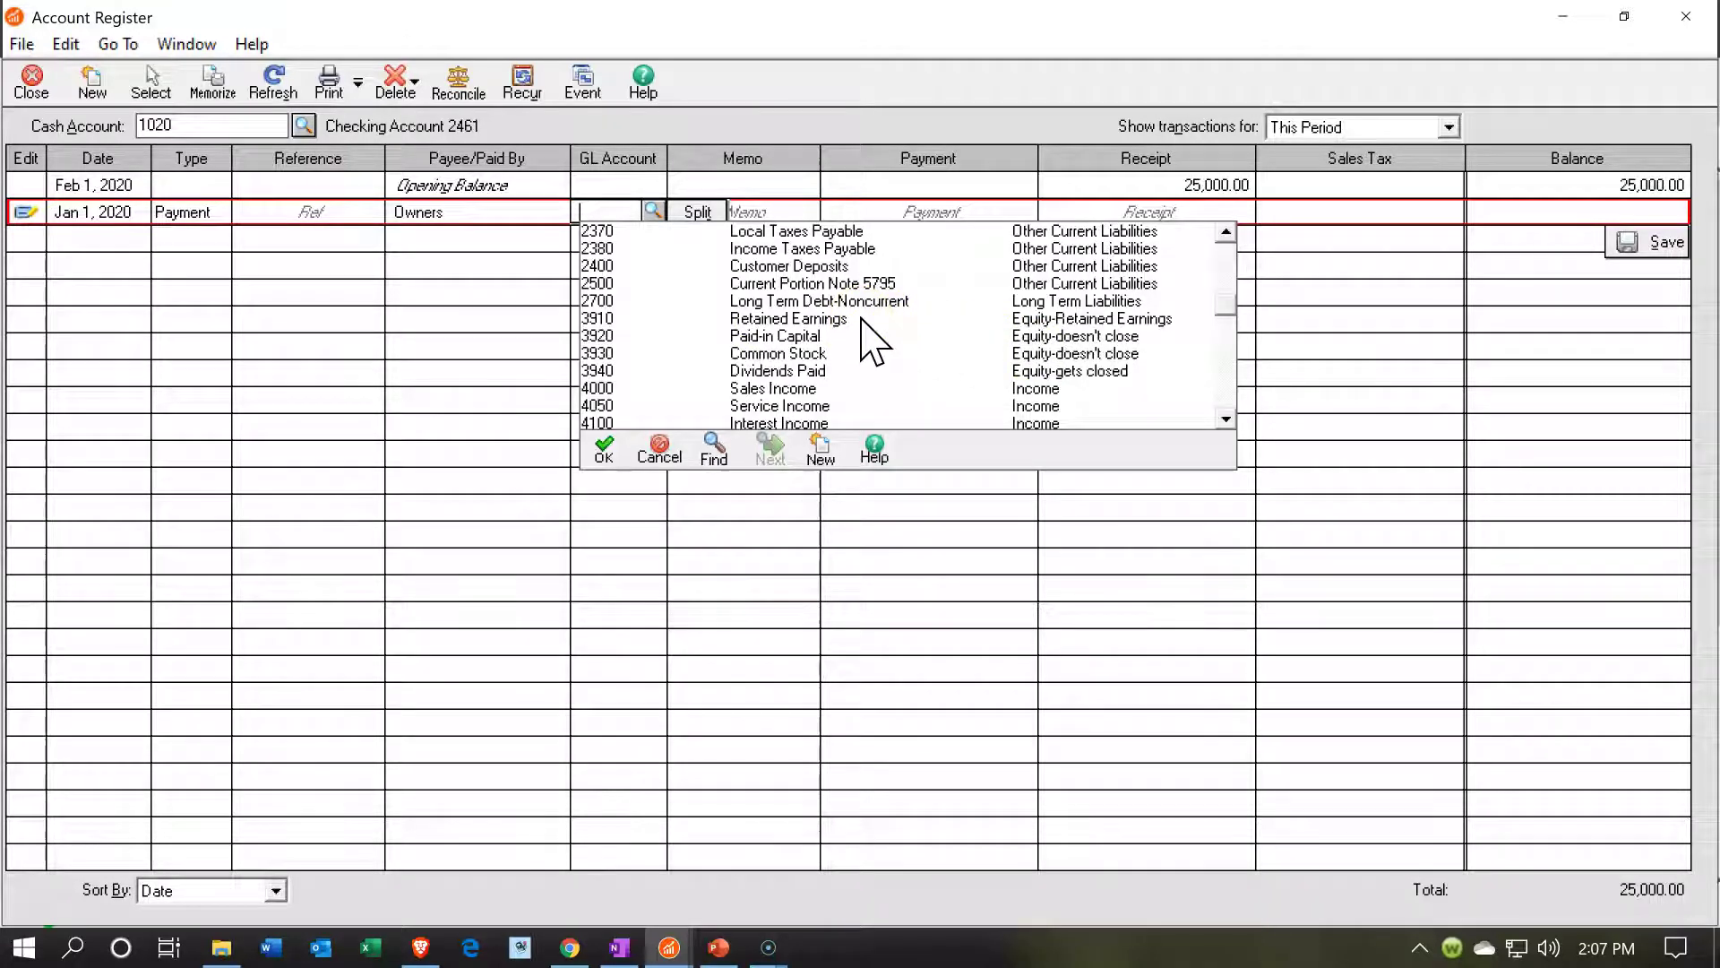
{"action": "left_click", "coordinate": [840, 346]}
{"action": "left_click", "coordinate": [818, 340]}
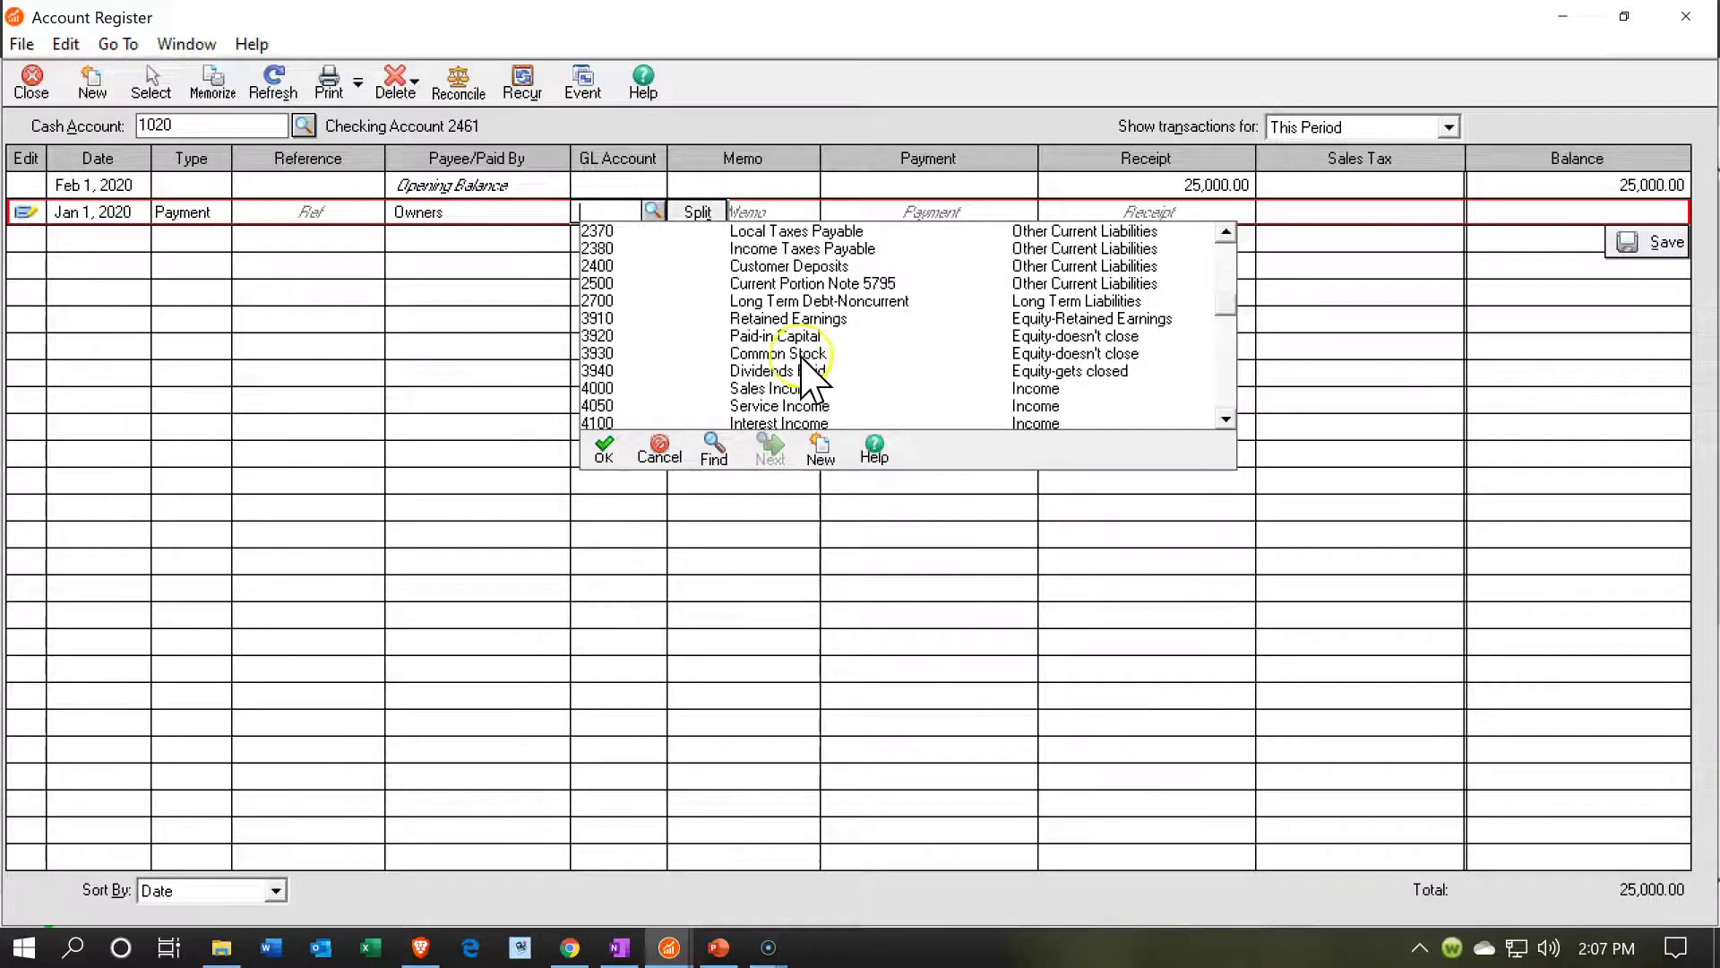
{"action": "double_click", "coordinate": [762, 354]}
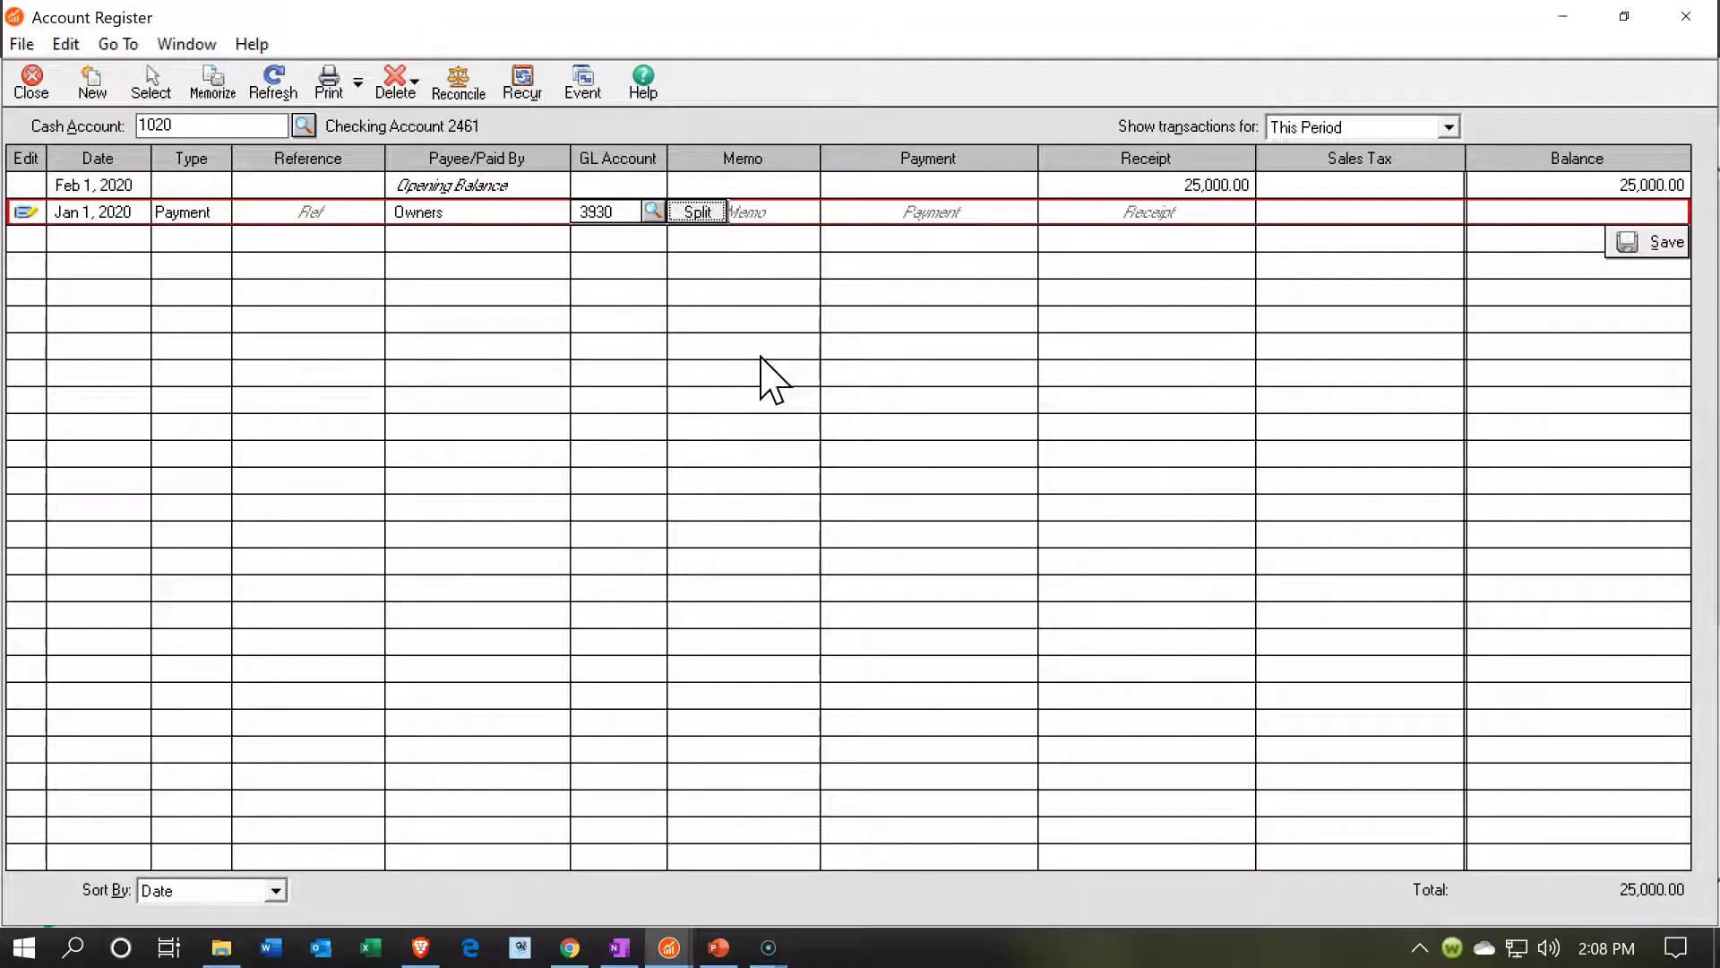
{"action": "key", "text": "Tab"}
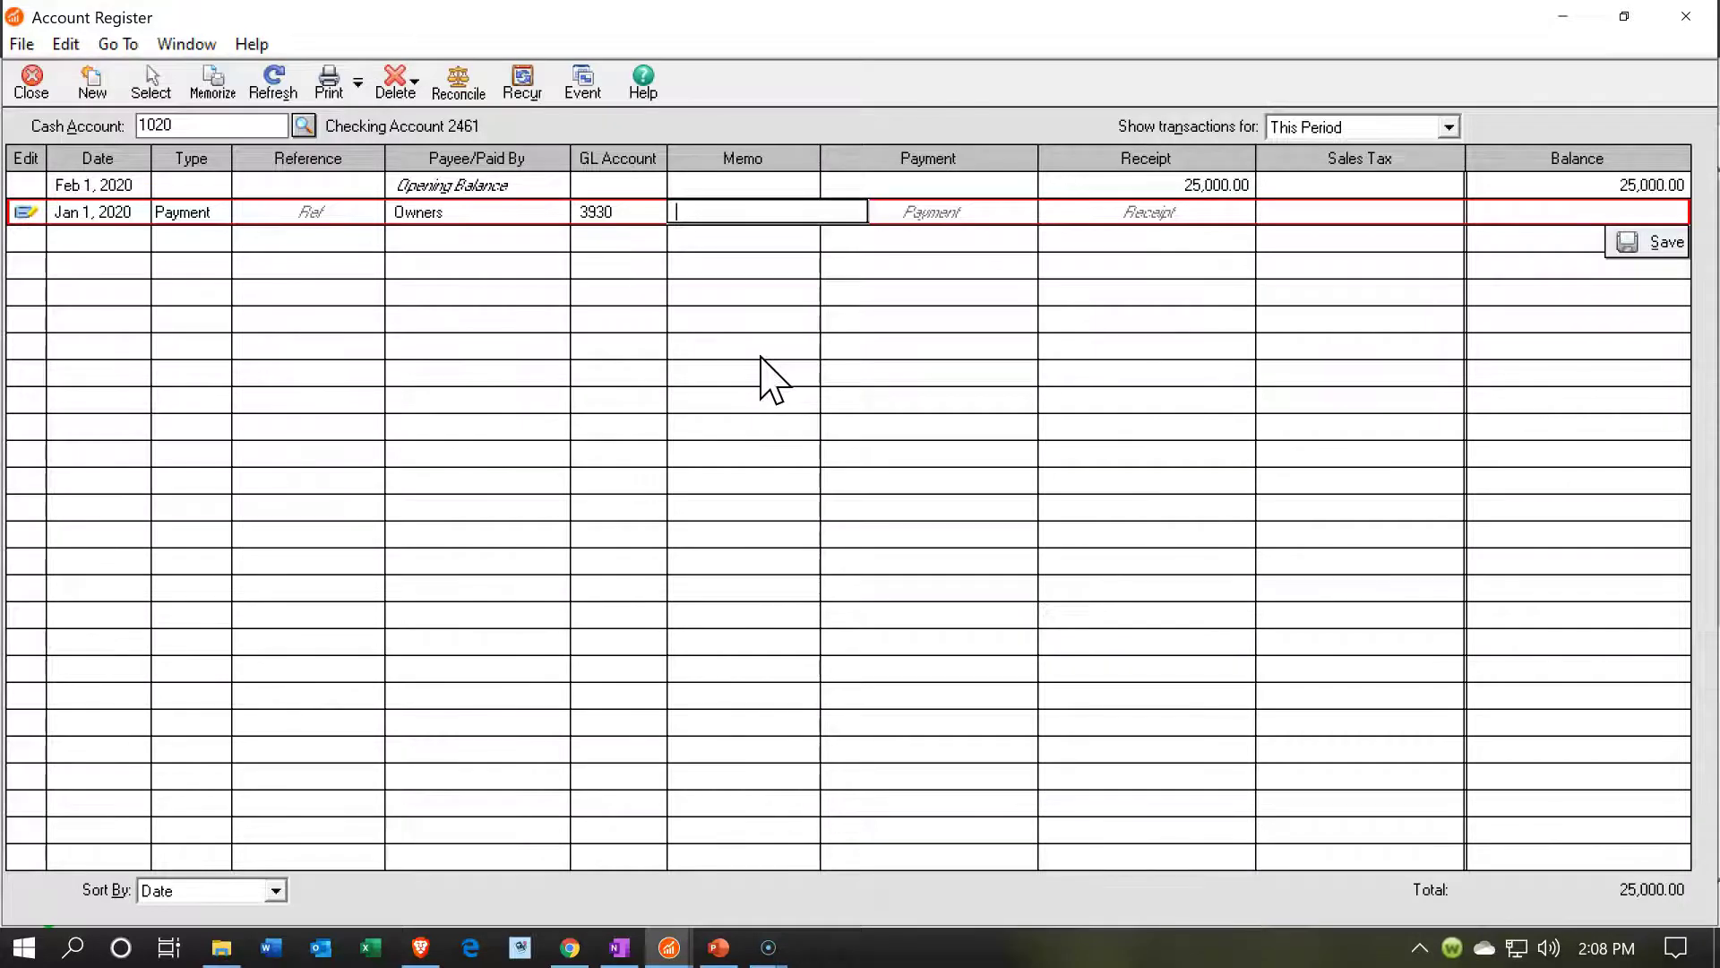
{"action": "type", "text": "Stock"}
{"action": "key", "text": "Tab"}
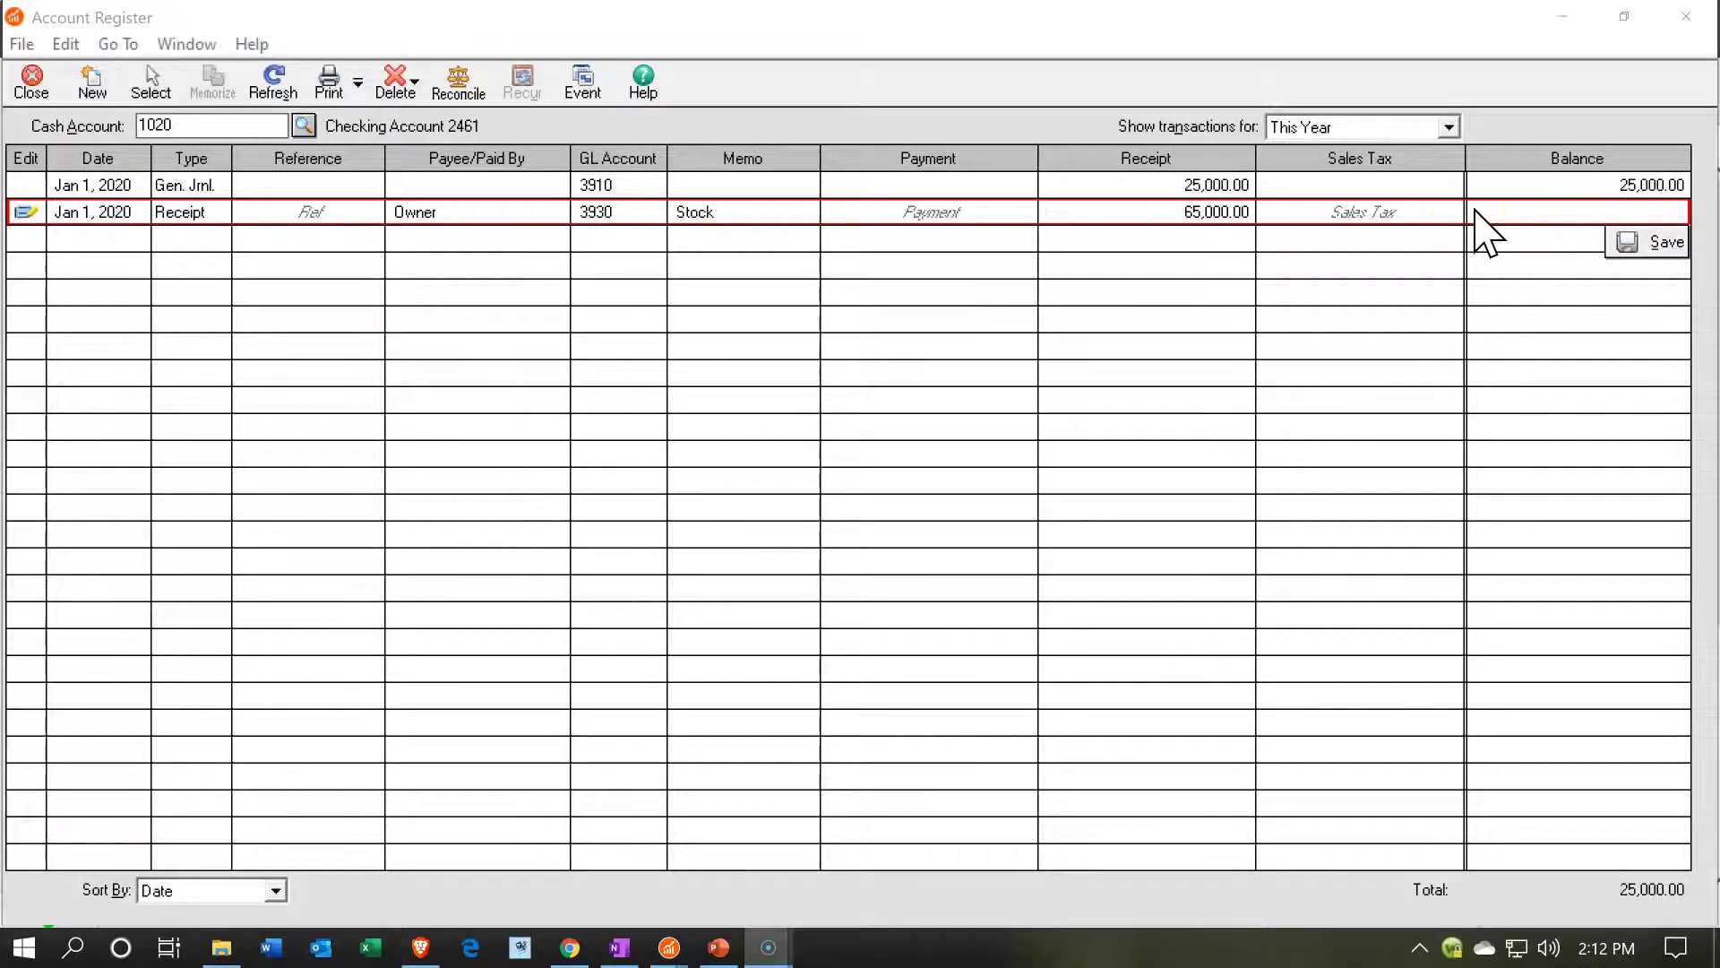
Step: Try to save the 65,000.00 owner receipt, and enter Investment as its reference
{"action": "left_click", "coordinate": [1644, 249]}
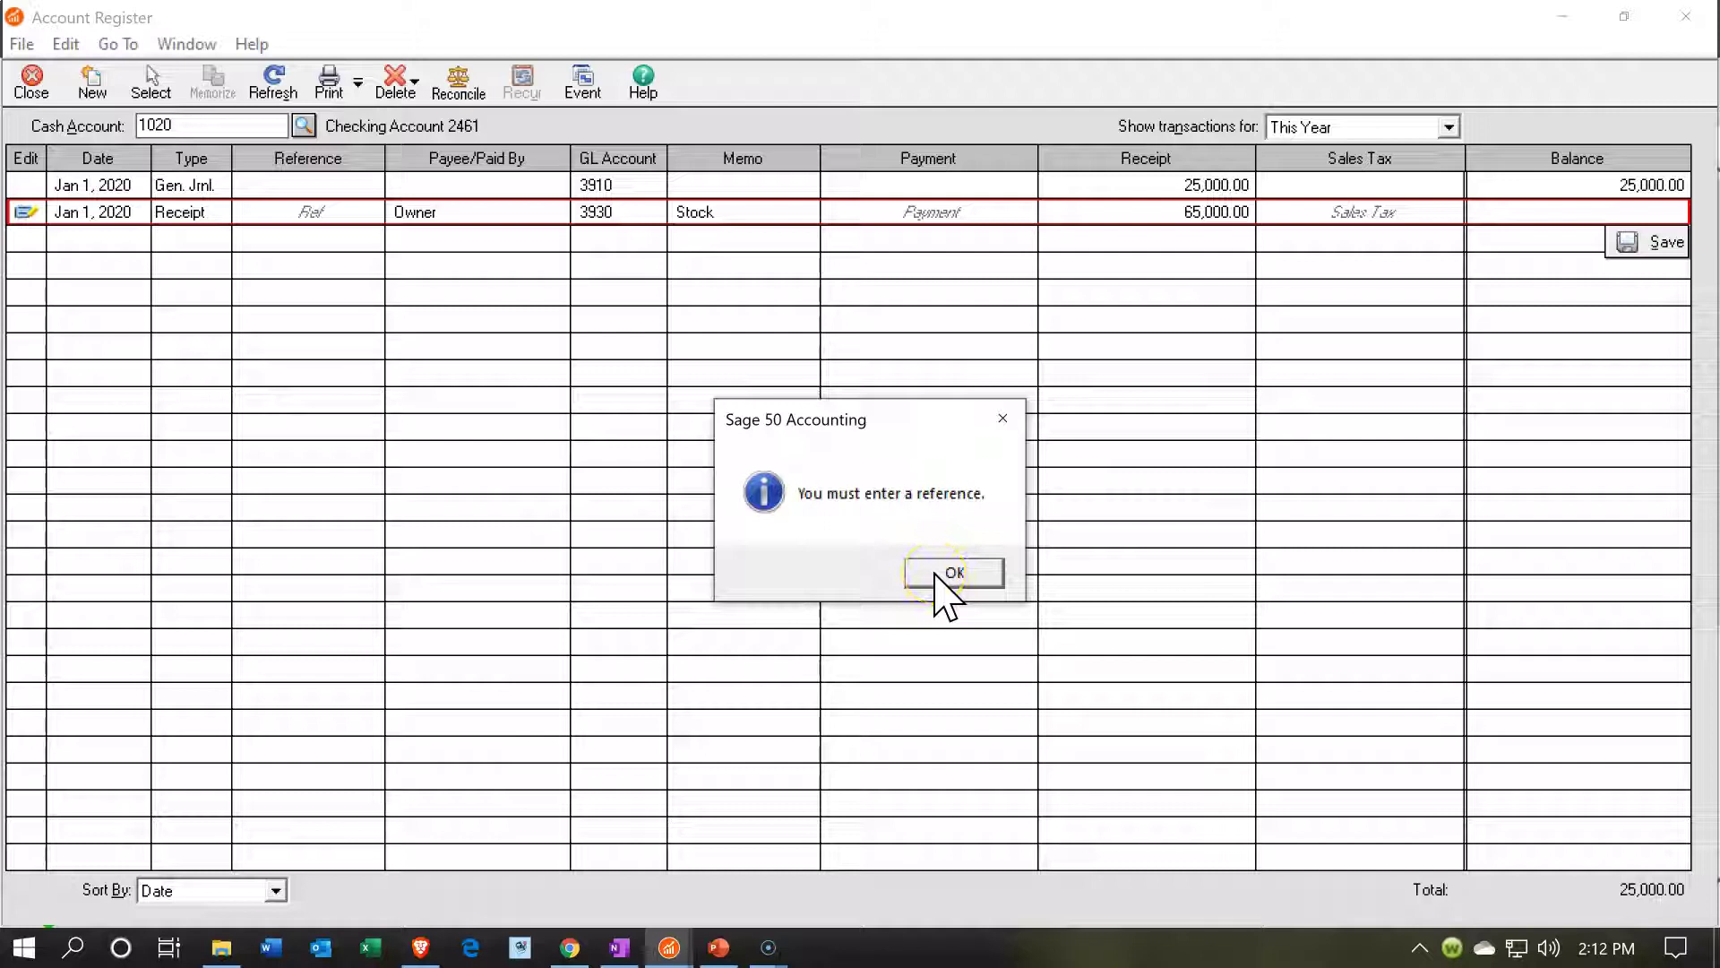
{"action": "left_click", "coordinate": [938, 573]}
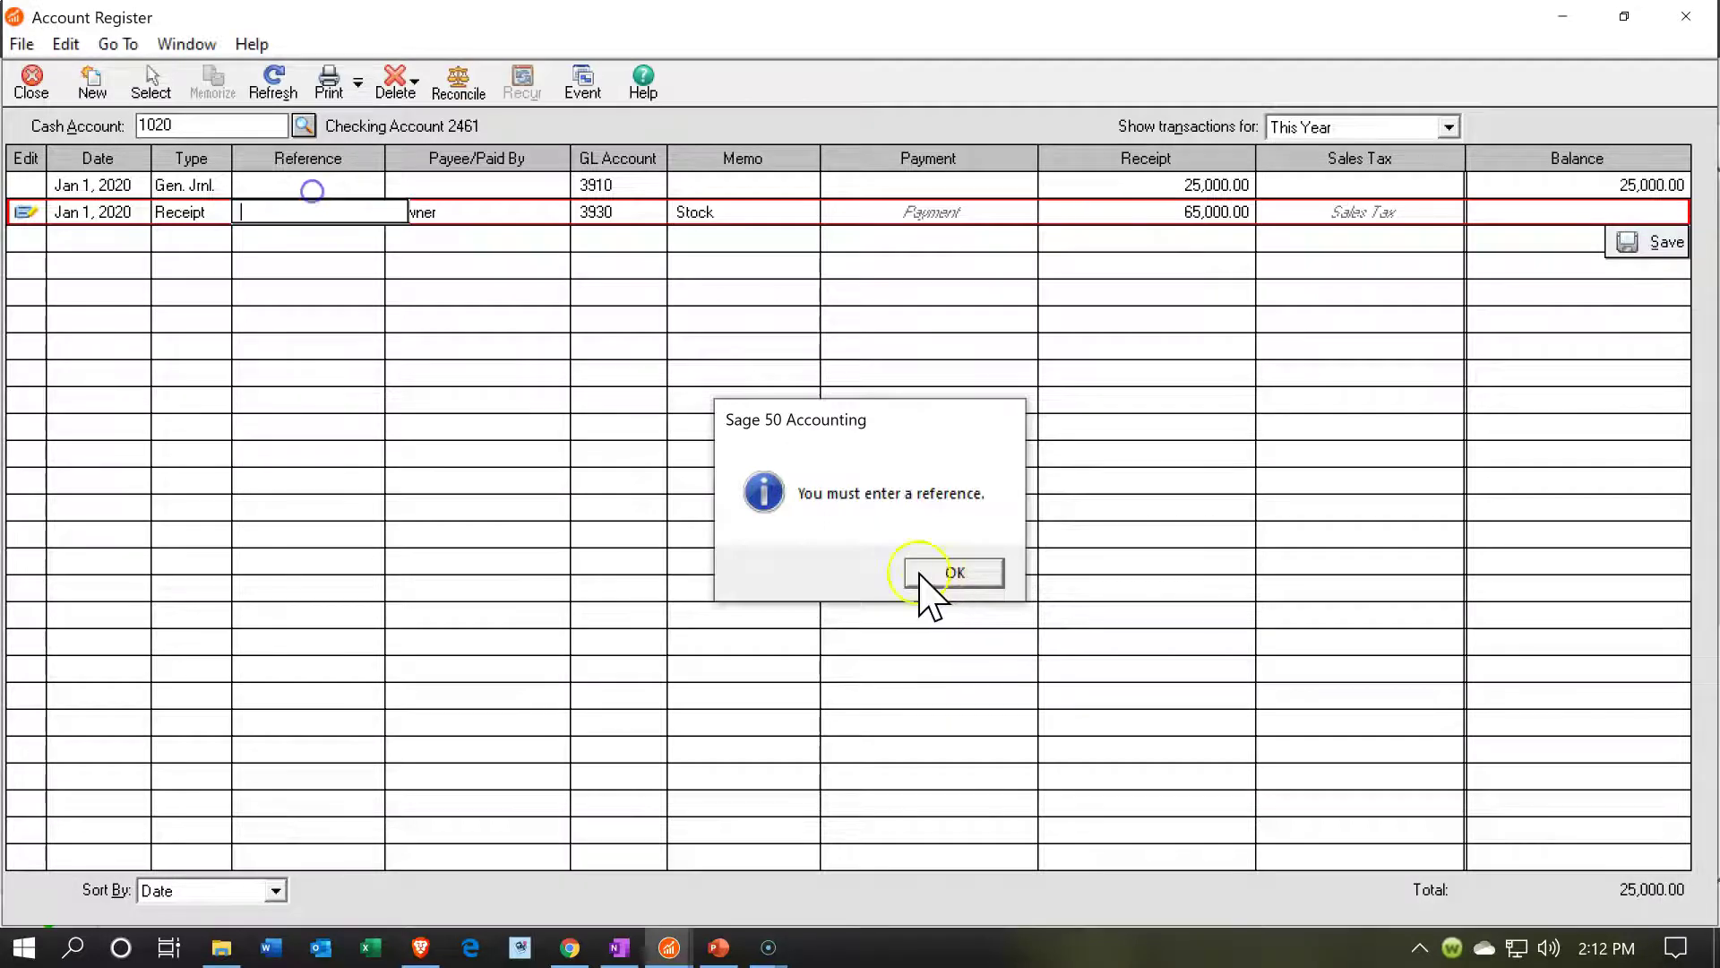
{"action": "left_click", "coordinate": [270, 217]}
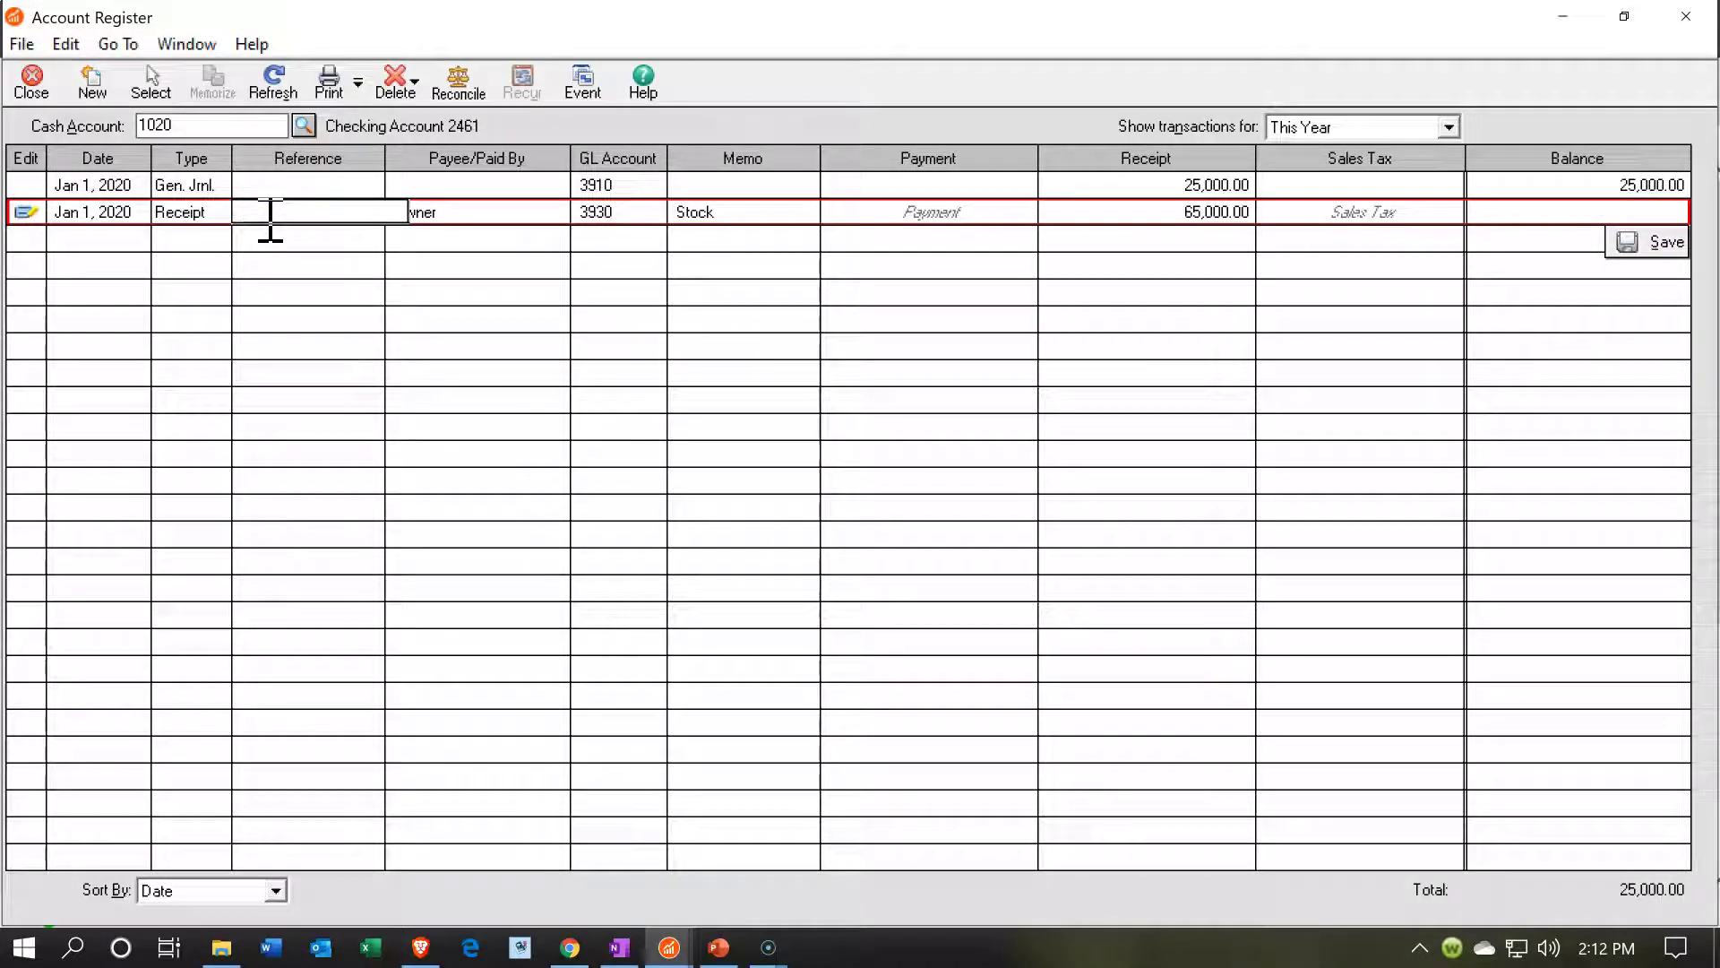
{"action": "type", "text": "Investment"}
{"action": "key", "text": "Tab"}
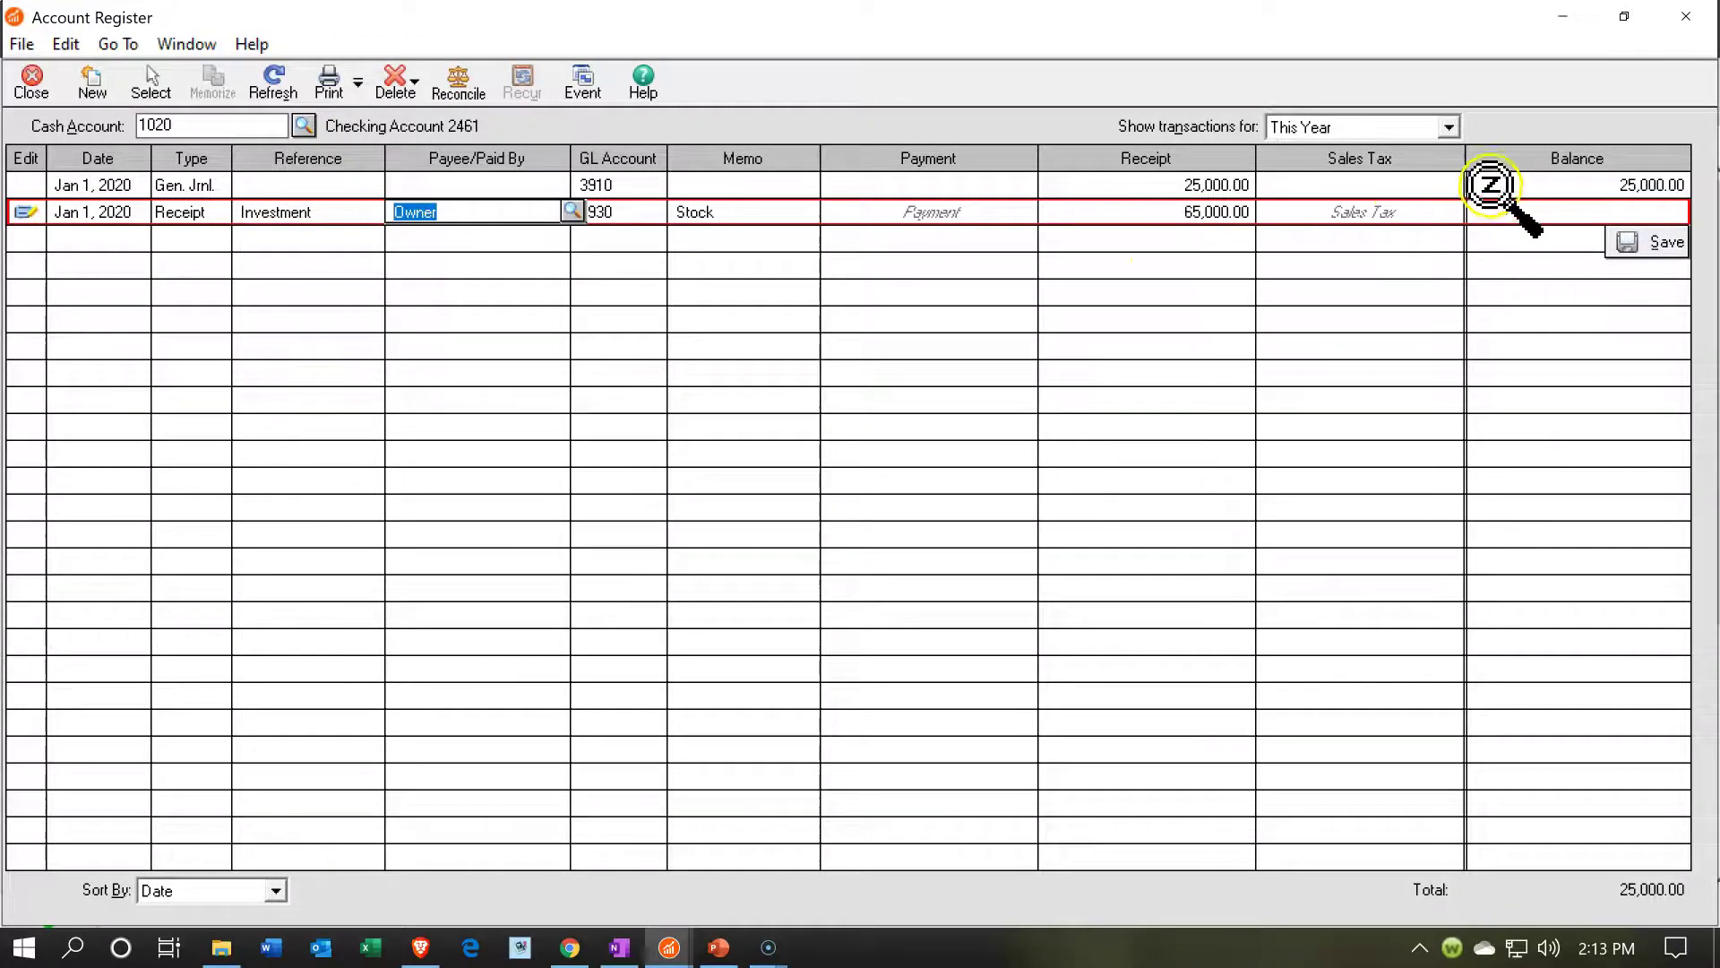
Step: Save the owner investment receipt, accepting its date outside the current period, and show the register's transactions for This Year
{"action": "left_click", "coordinate": [1662, 252]}
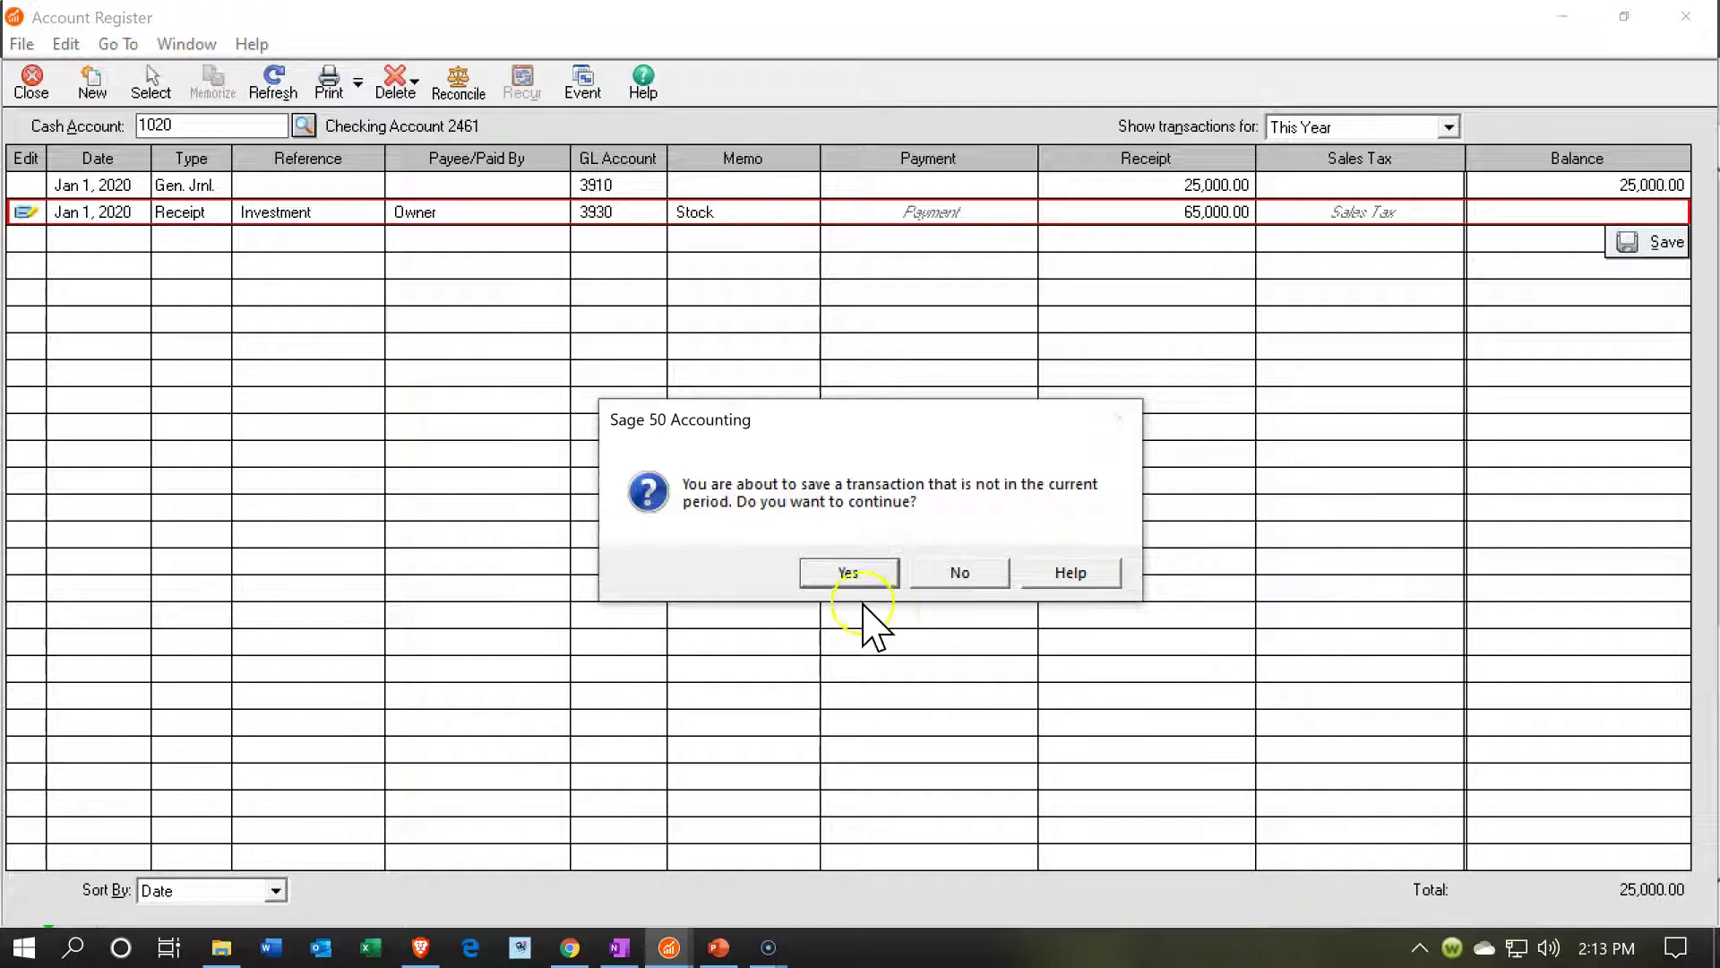
{"action": "left_click", "coordinate": [845, 578]}
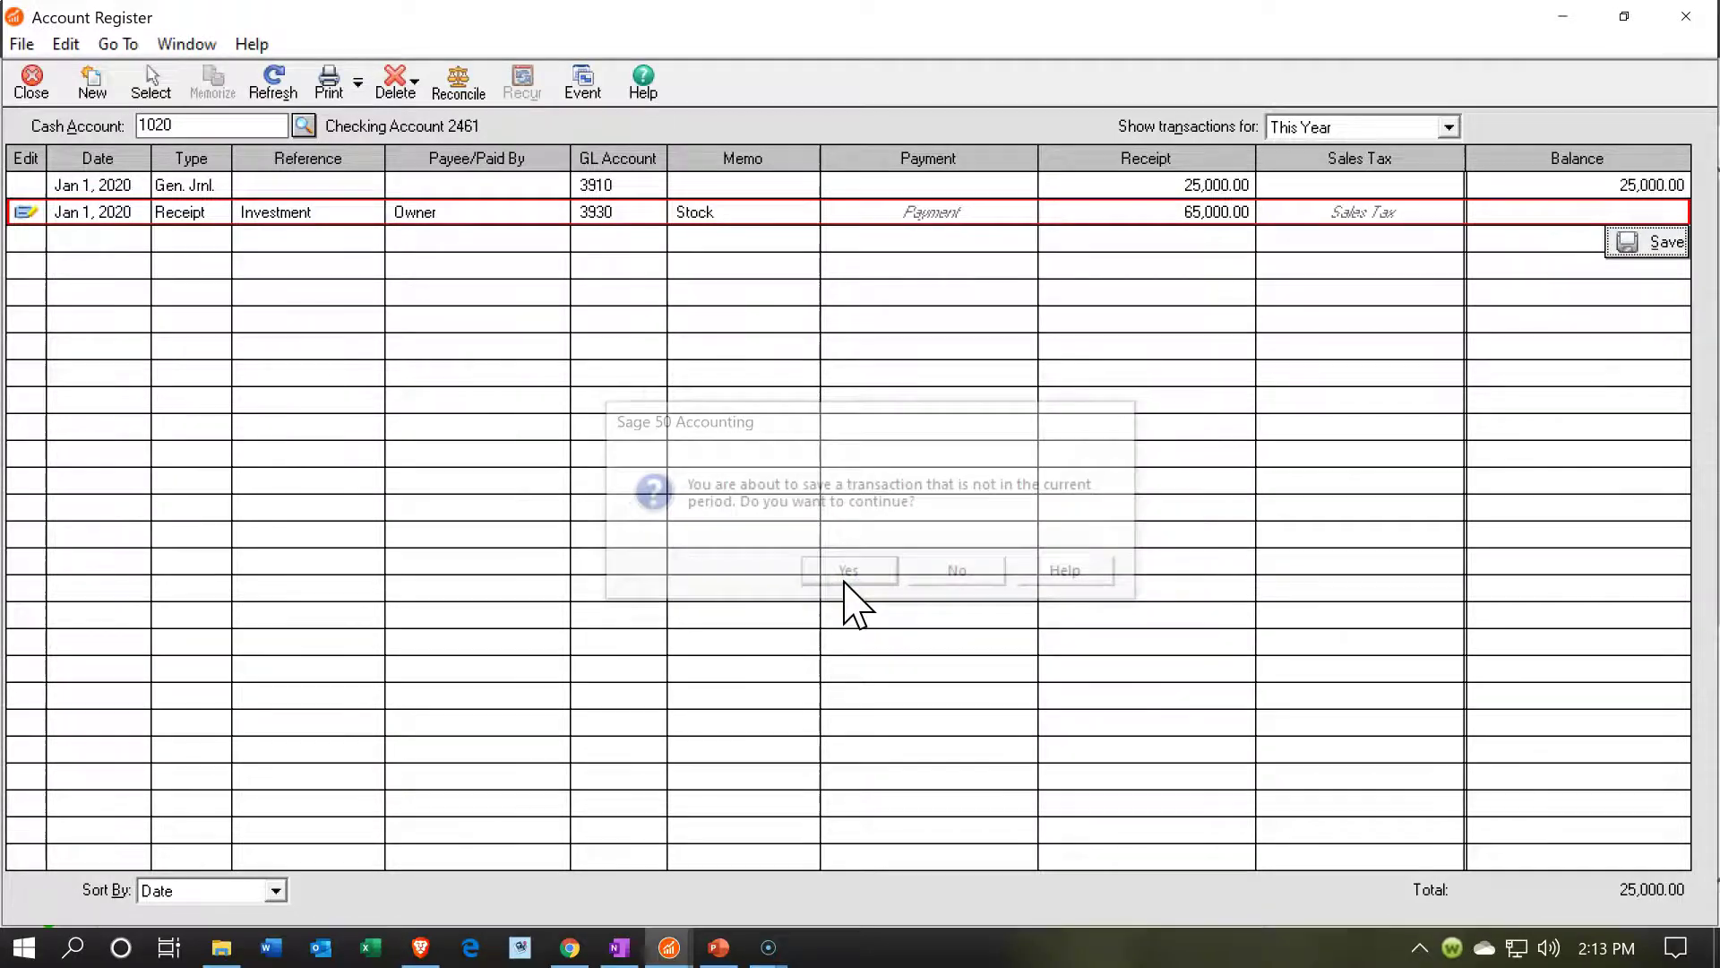
{"action": "left_click", "coordinate": [1452, 126]}
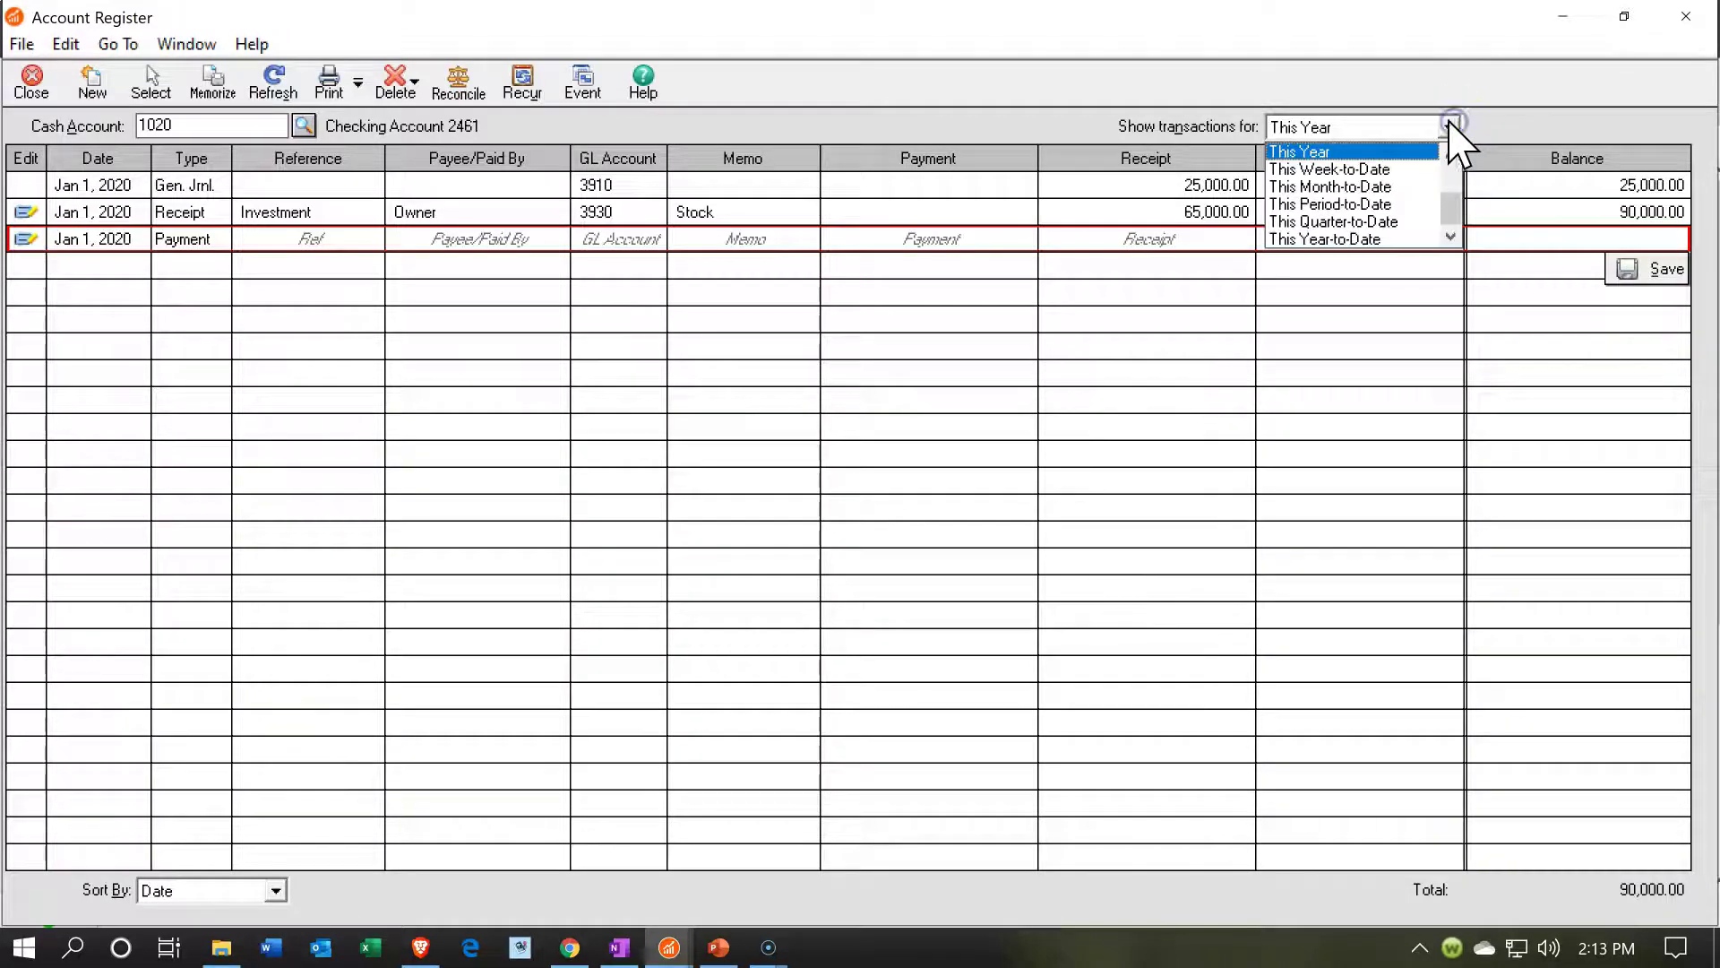
{"action": "left_click", "coordinate": [1368, 151]}
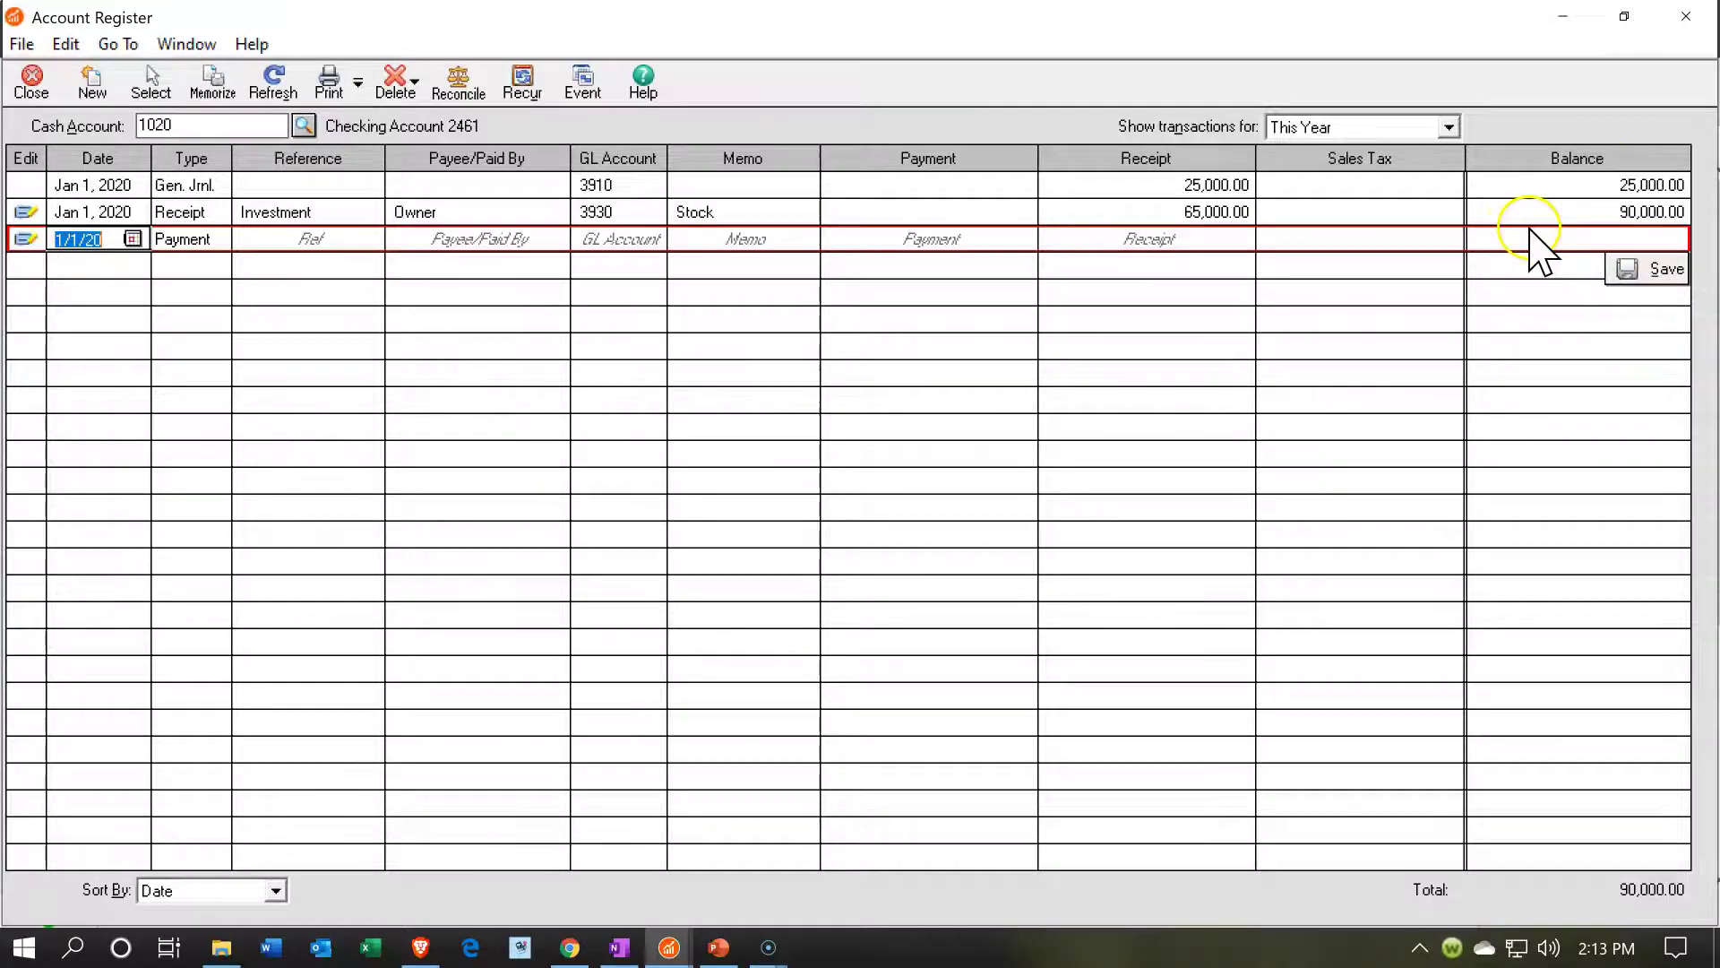
Step: Display the standard Balance Sheet as of January 31, 2020, using the Range time frame, and maximize the report
{"action": "left_click", "coordinate": [1660, 18]}
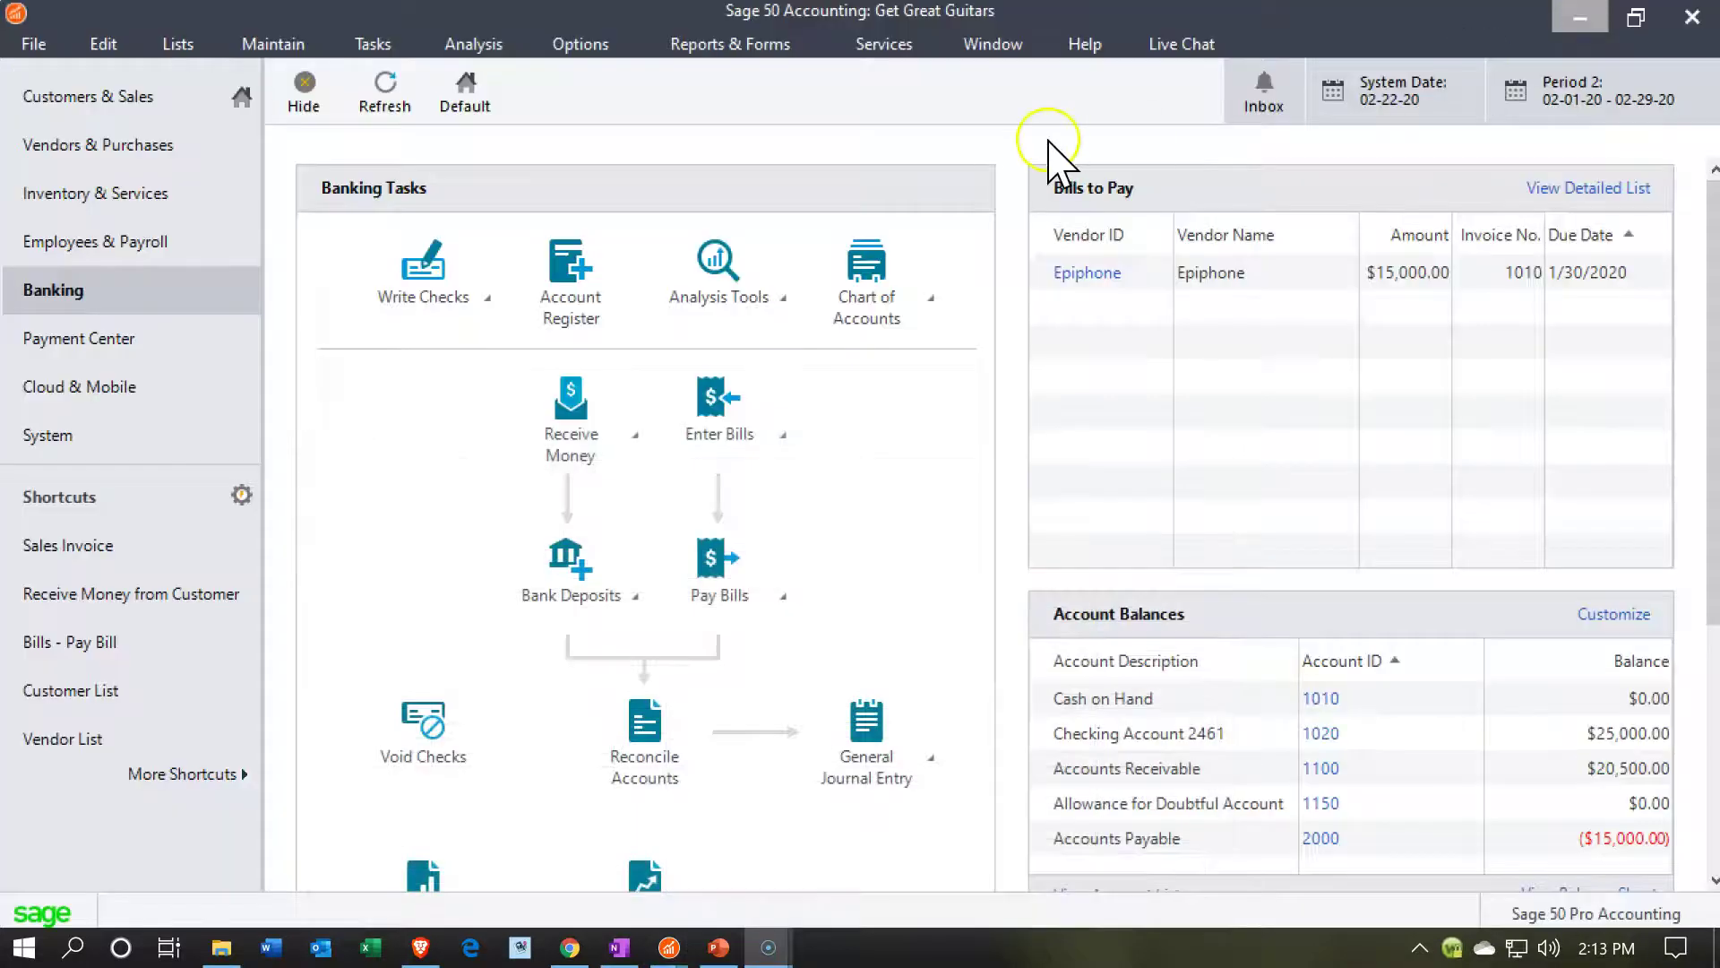
{"action": "left_click", "coordinate": [708, 53]}
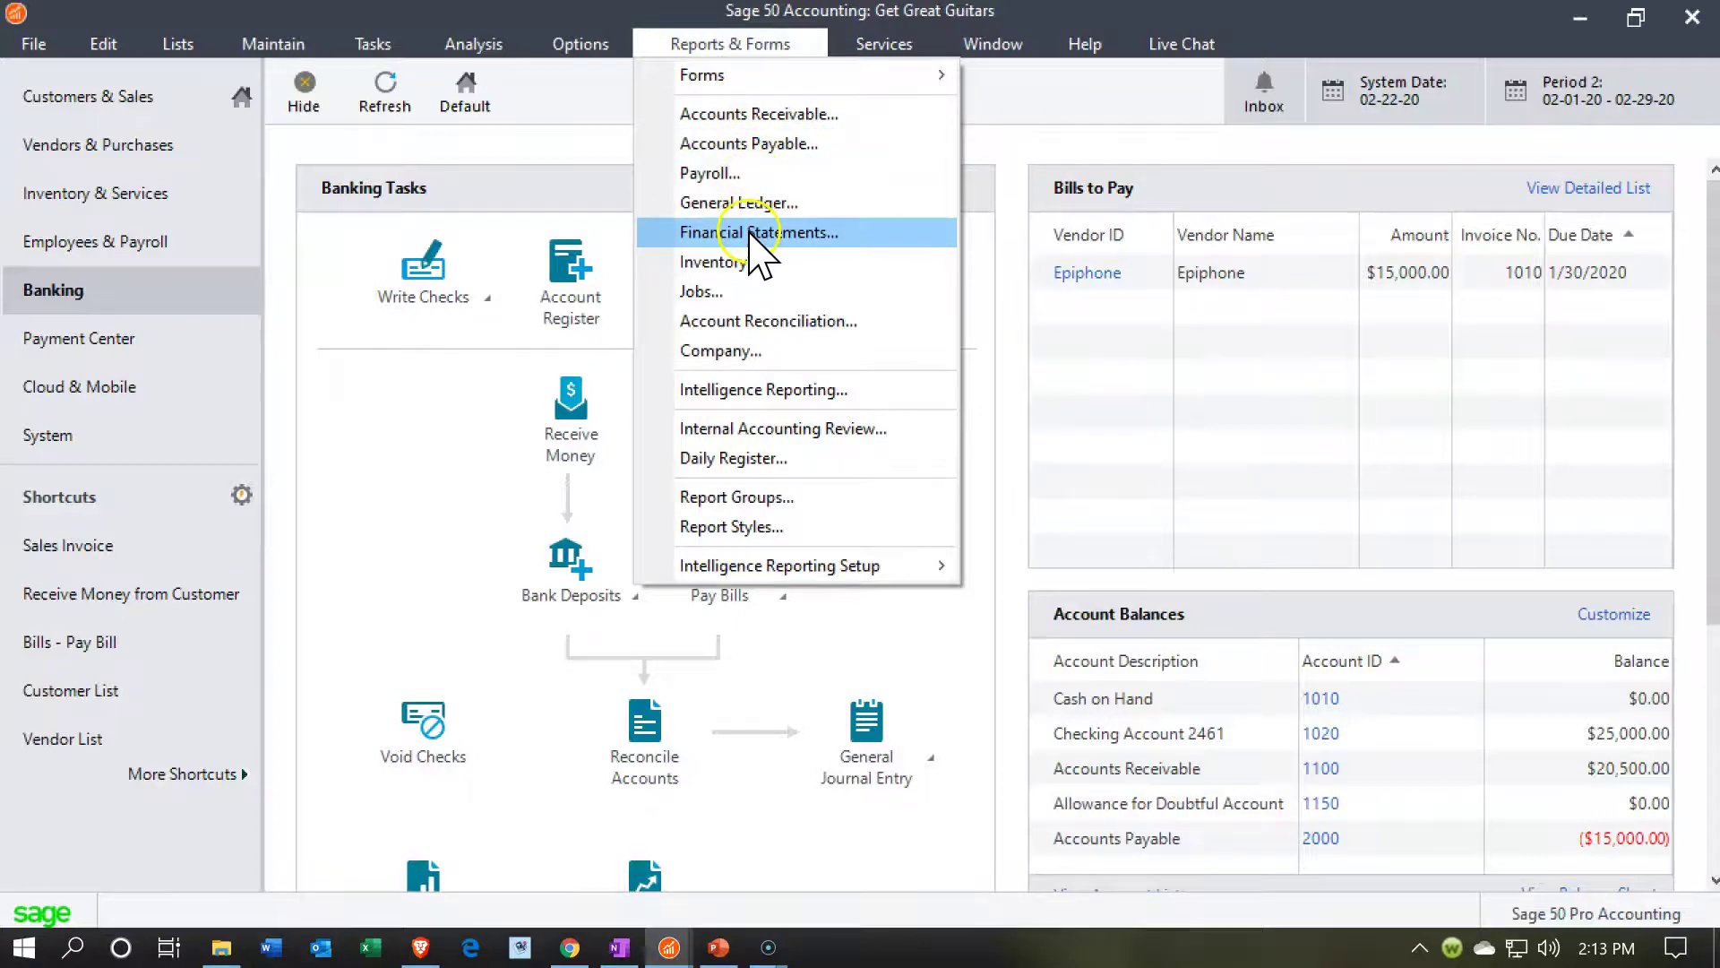
{"action": "left_click", "coordinate": [752, 232]}
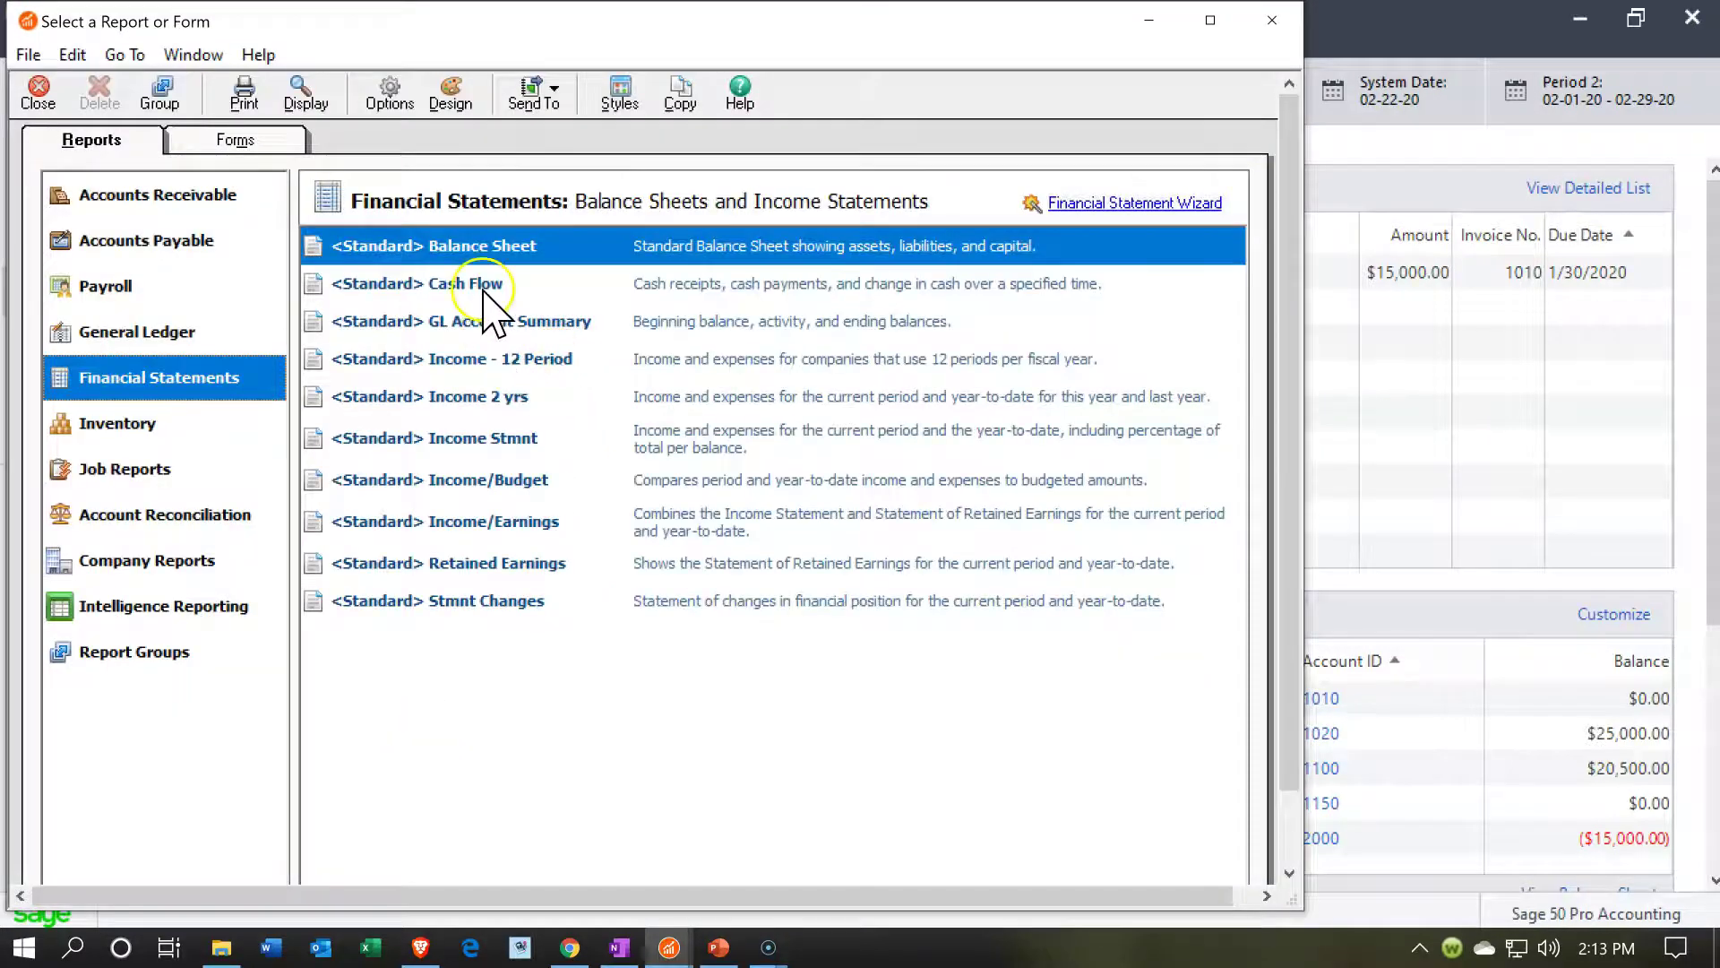
{"action": "double_click", "coordinate": [459, 249]}
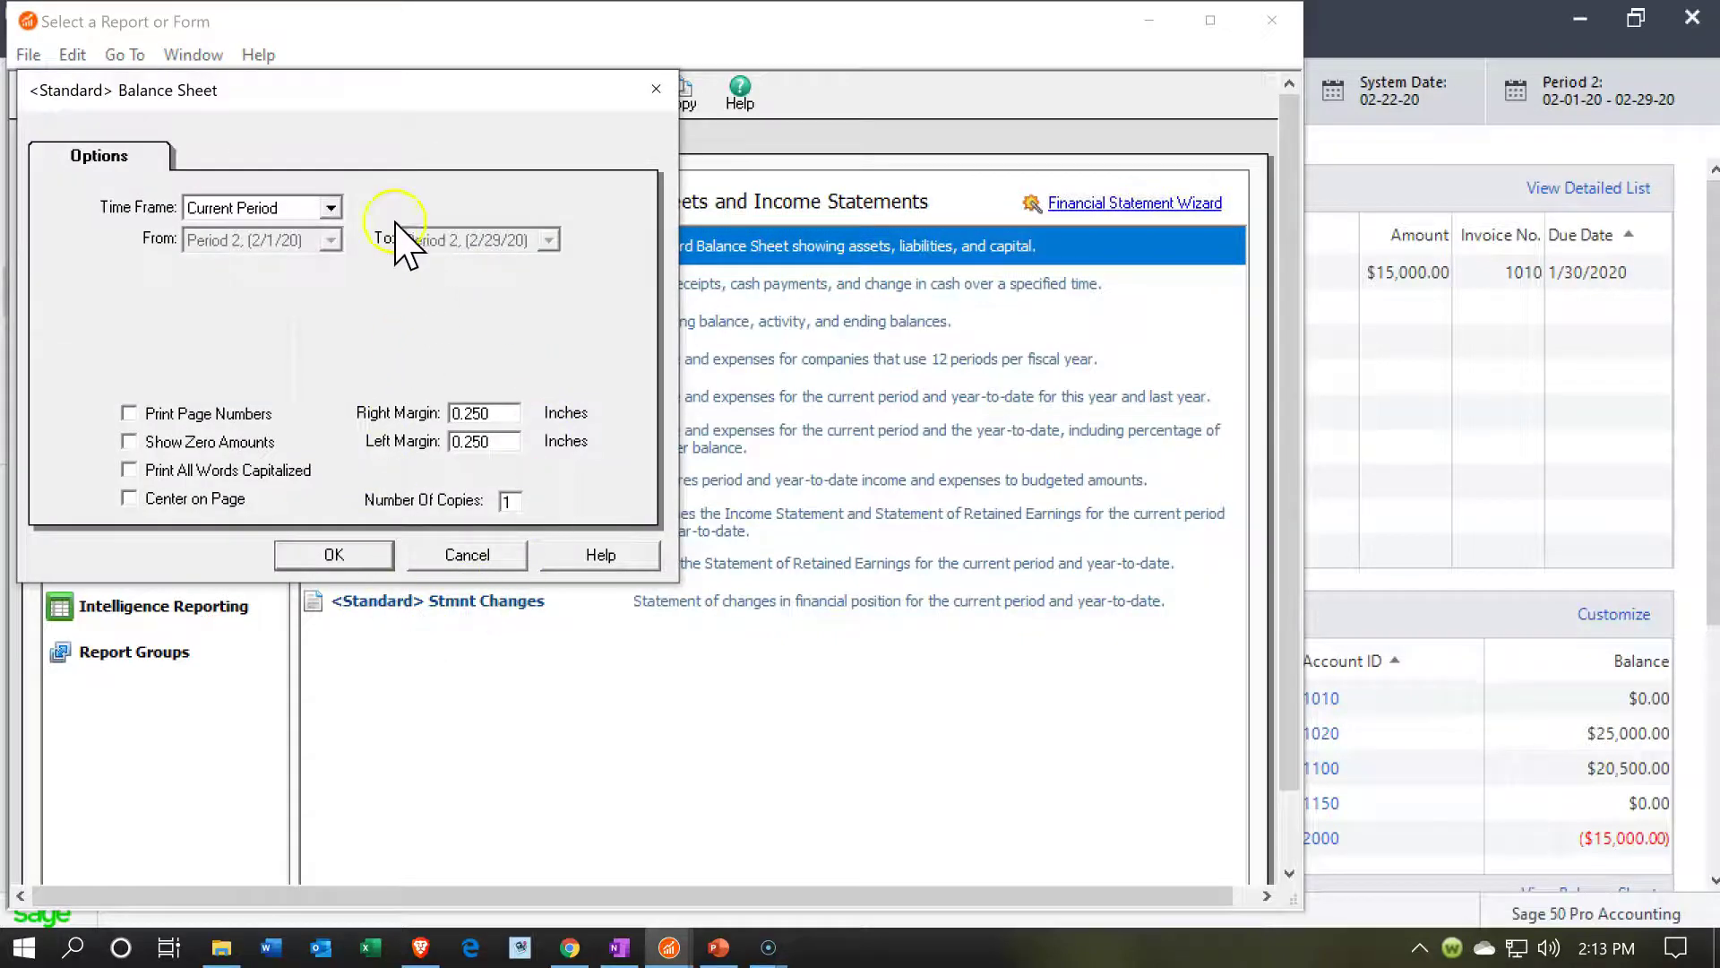
{"action": "left_click", "coordinate": [330, 207]}
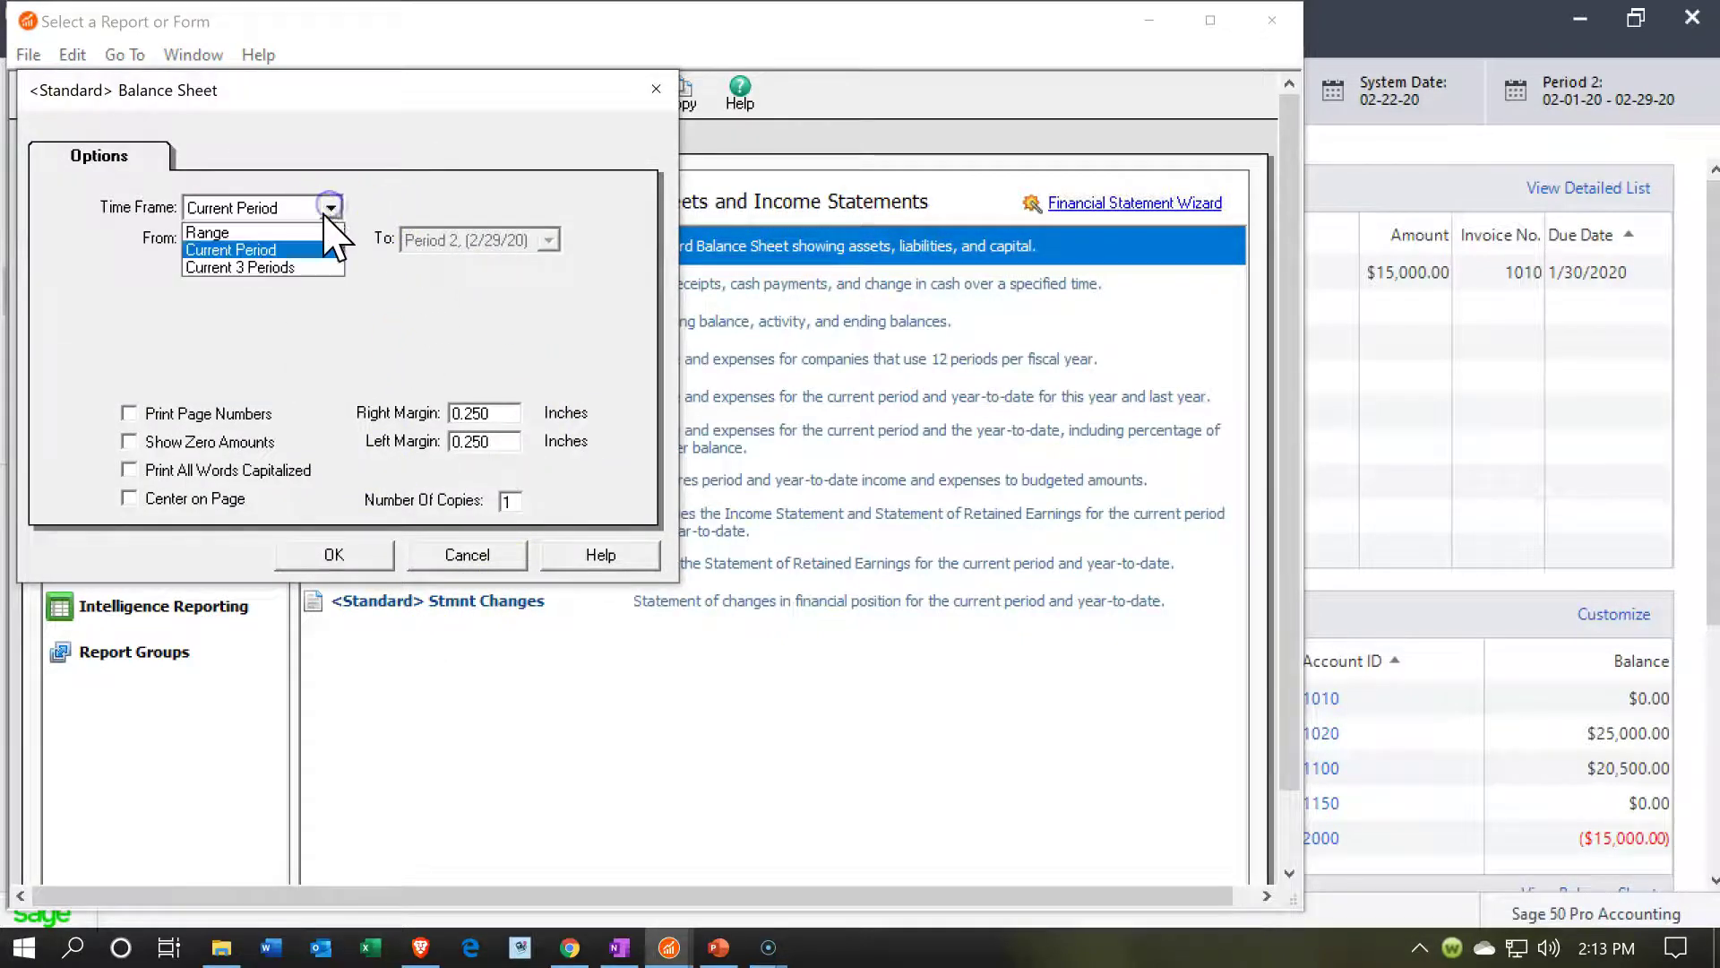
{"action": "left_click", "coordinate": [287, 232]}
{"action": "left_click", "coordinate": [375, 556]}
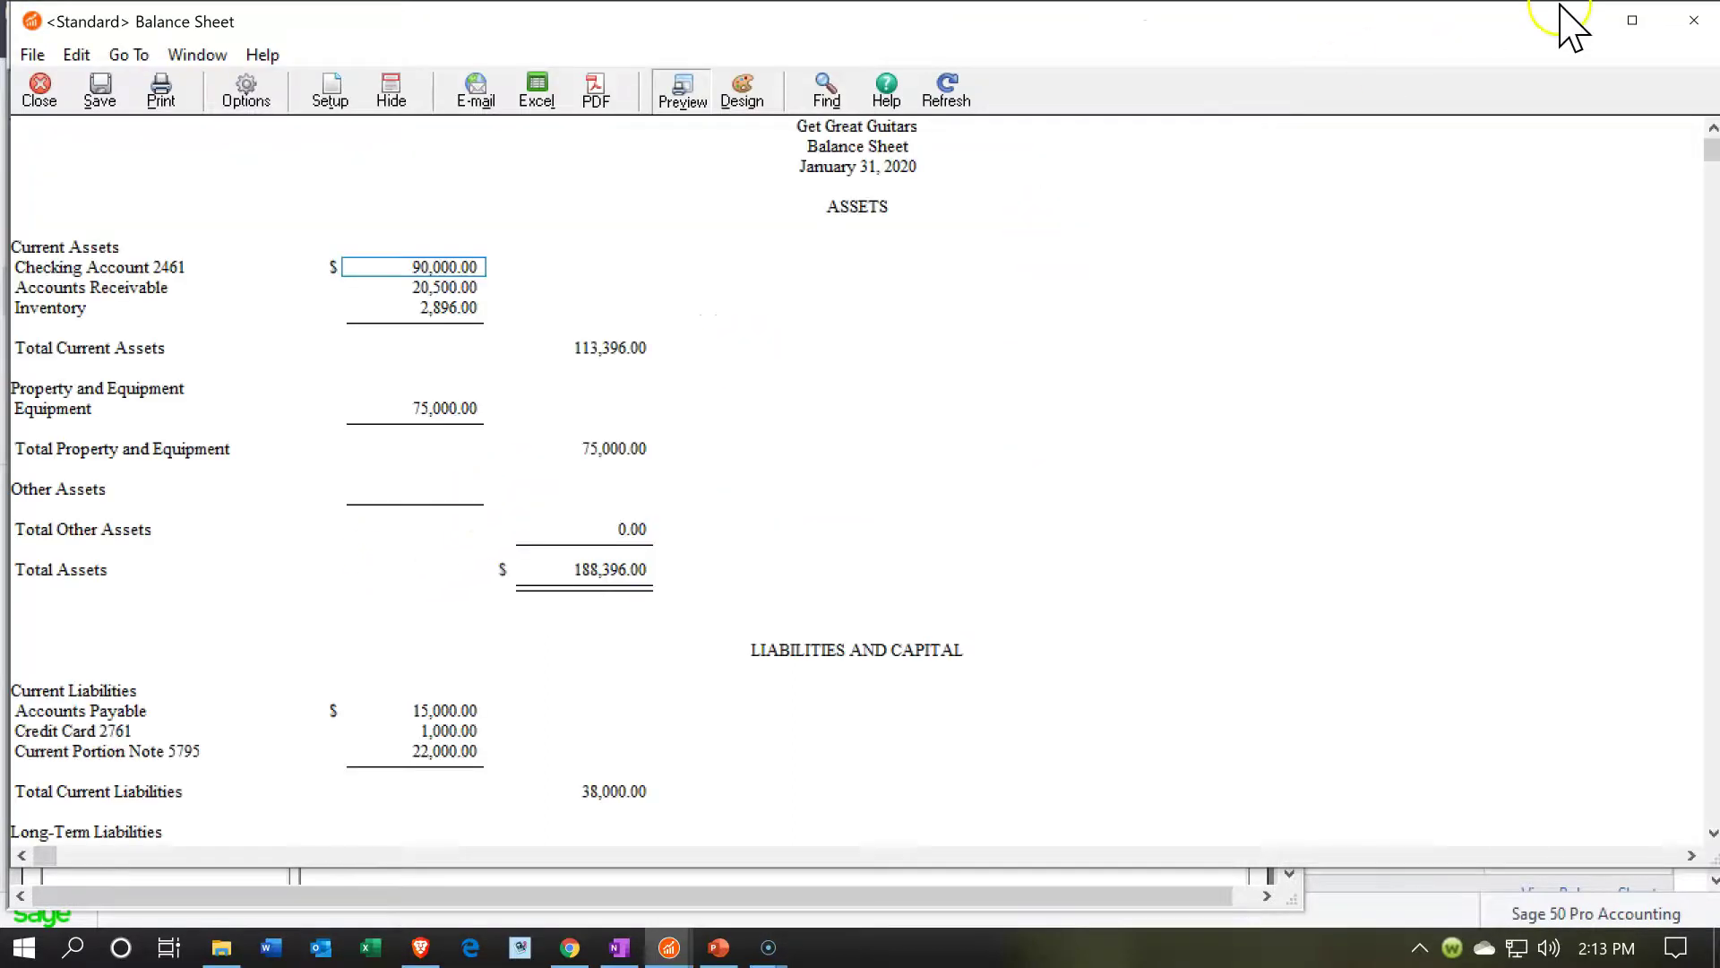
{"action": "left_click", "coordinate": [1633, 20]}
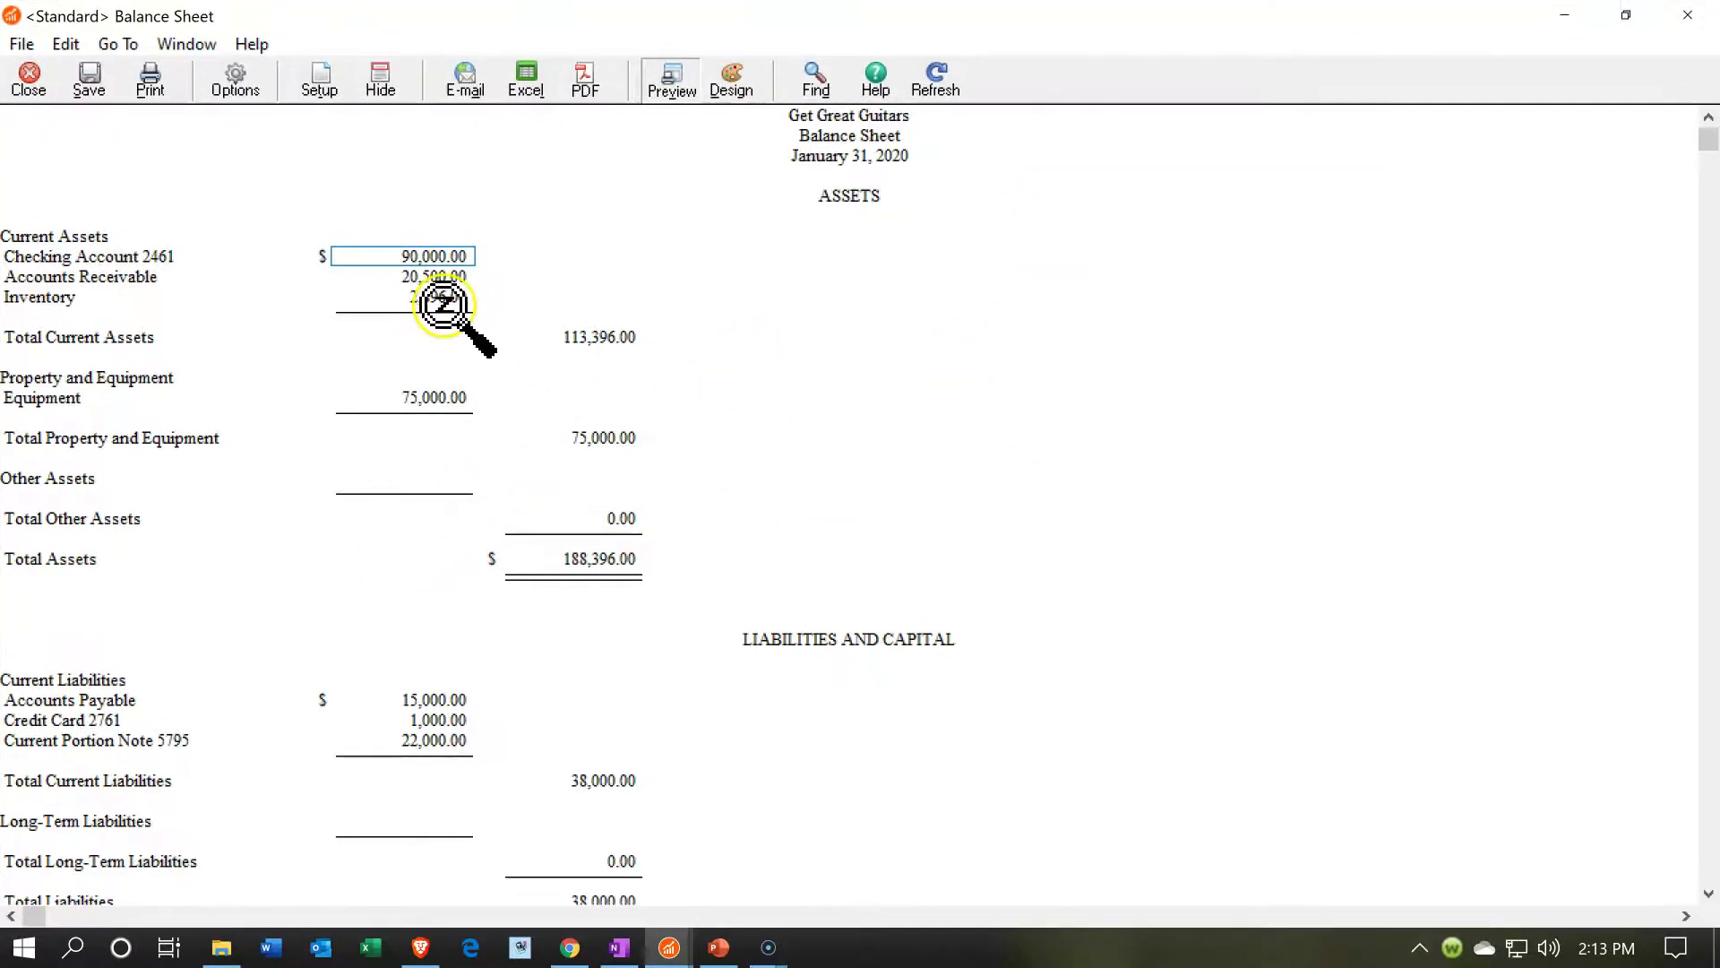
Step: Trace the Checking Account 2461 balance through its general ledger detail to the 65,000.00 owner receipt, and return to the Balance Sheet
{"action": "double_click", "coordinate": [412, 256]}
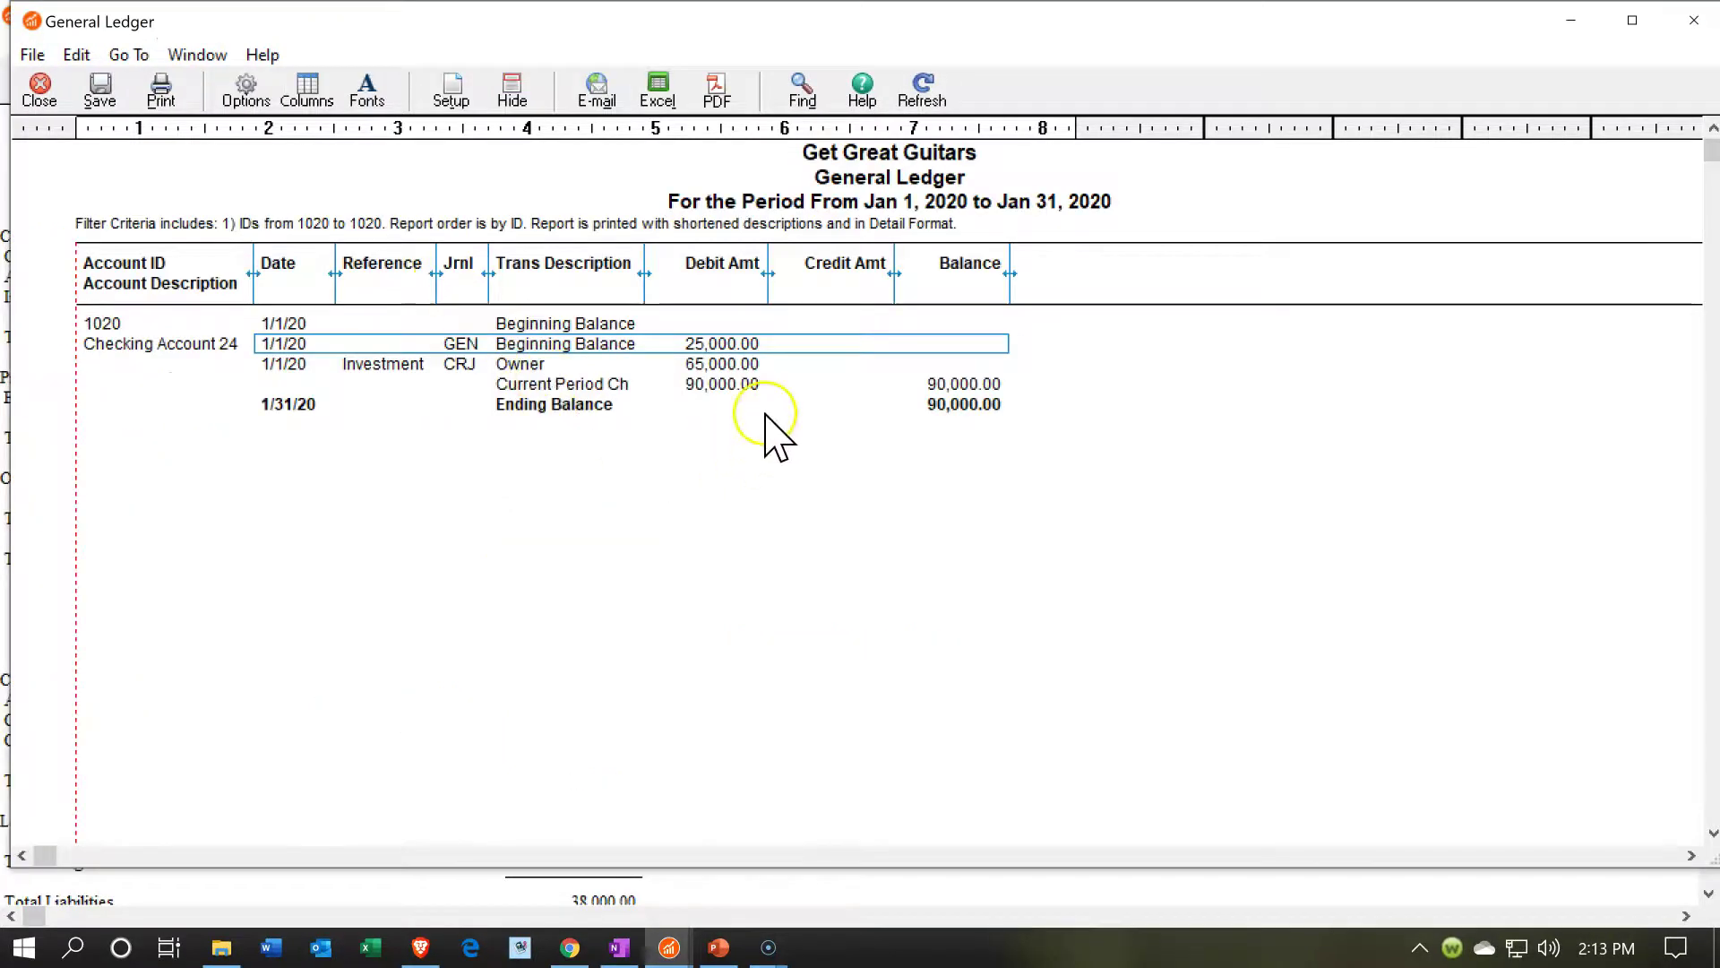
{"action": "double_click", "coordinate": [720, 365]}
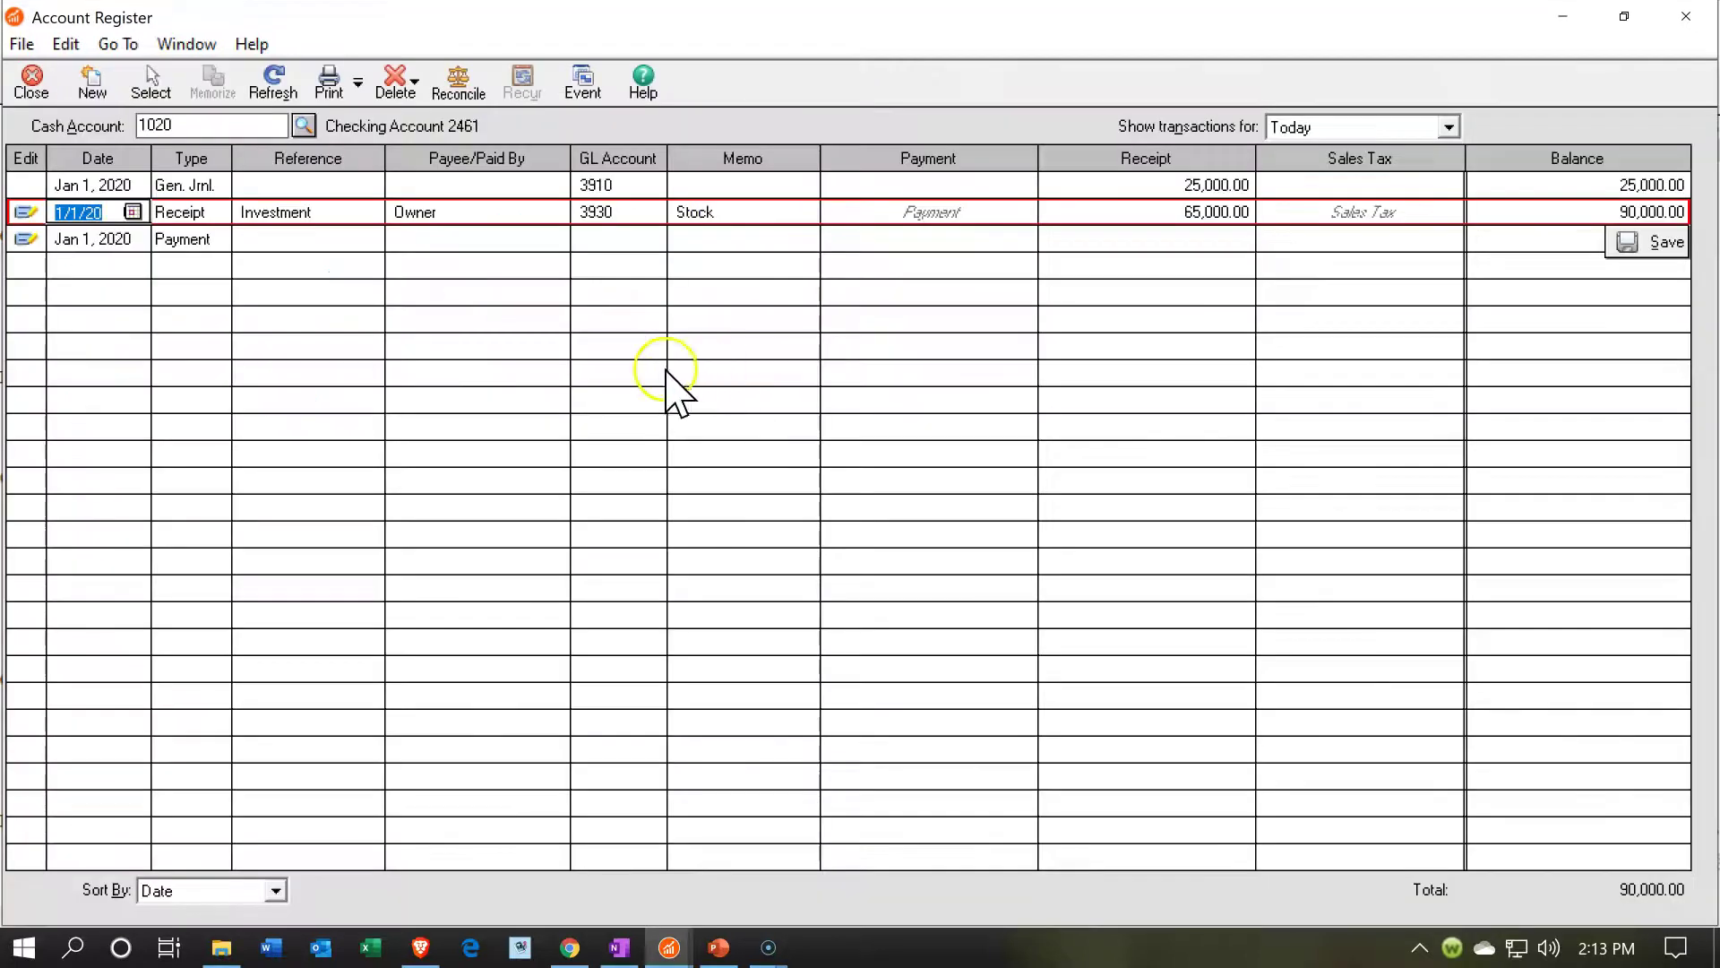
{"action": "left_click", "coordinate": [1688, 16]}
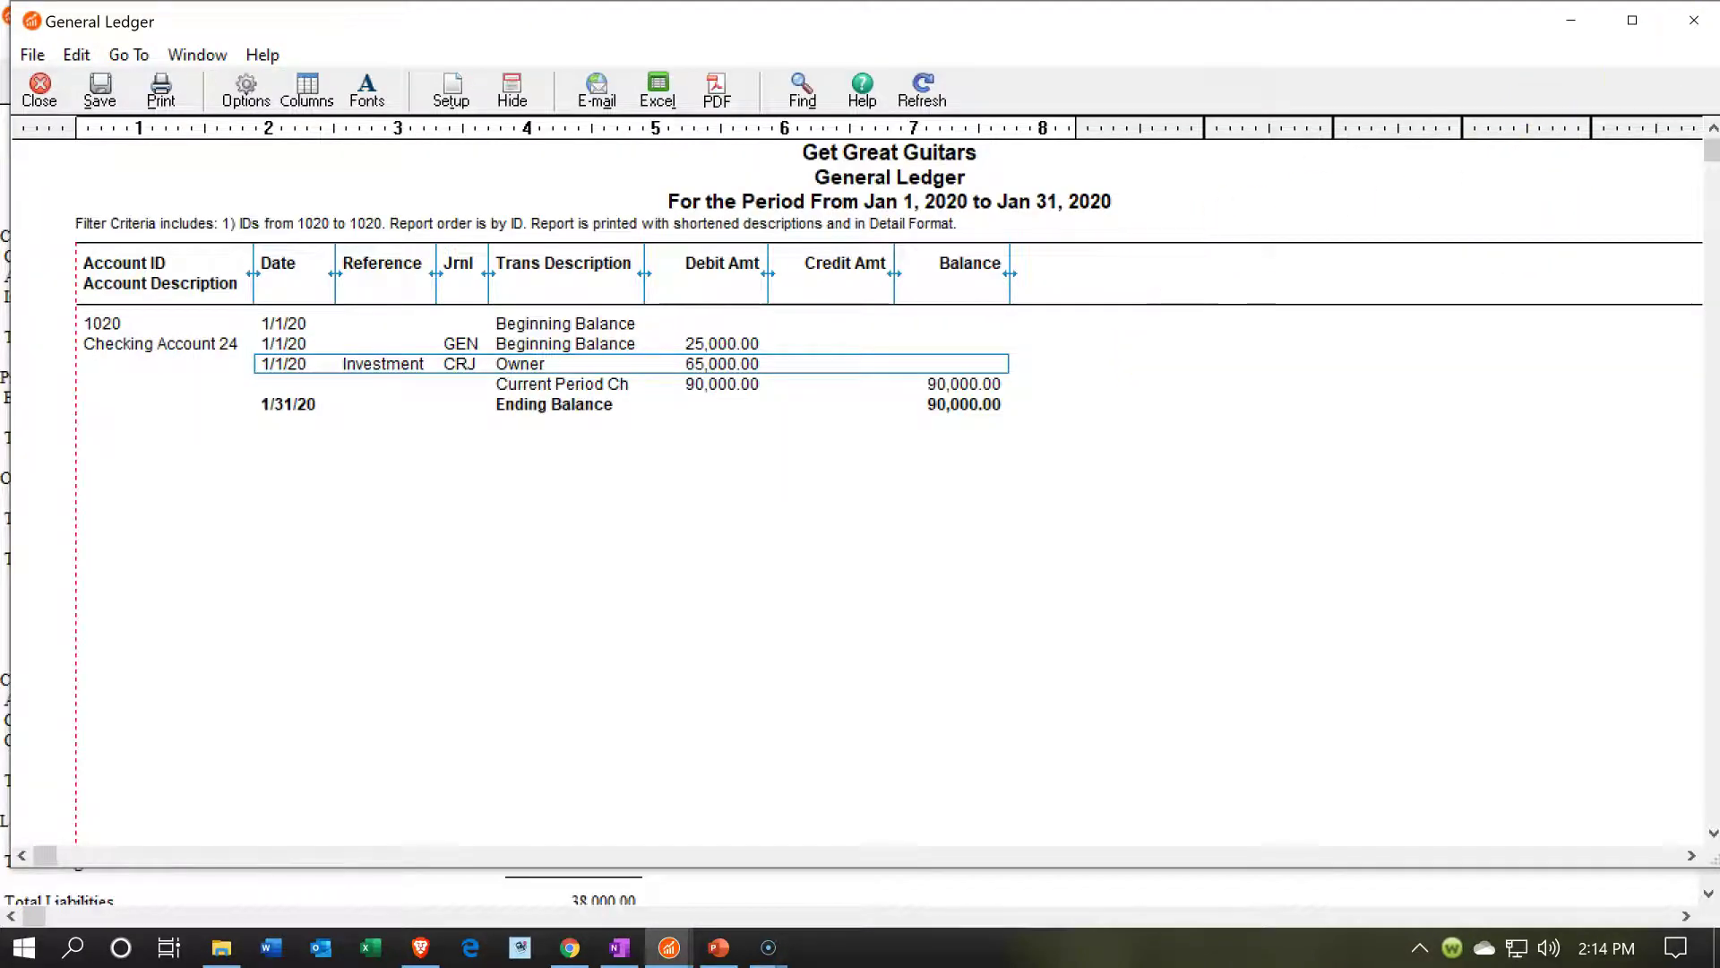
{"action": "left_click", "coordinate": [1694, 20]}
Step: Examine the general ledger detail behind the Common Stock amount in the Balance Sheet's Capital section, and close it
{"action": "scroll", "coordinate": [708, 641], "scroll_direction": "down", "scroll_amount": 4}
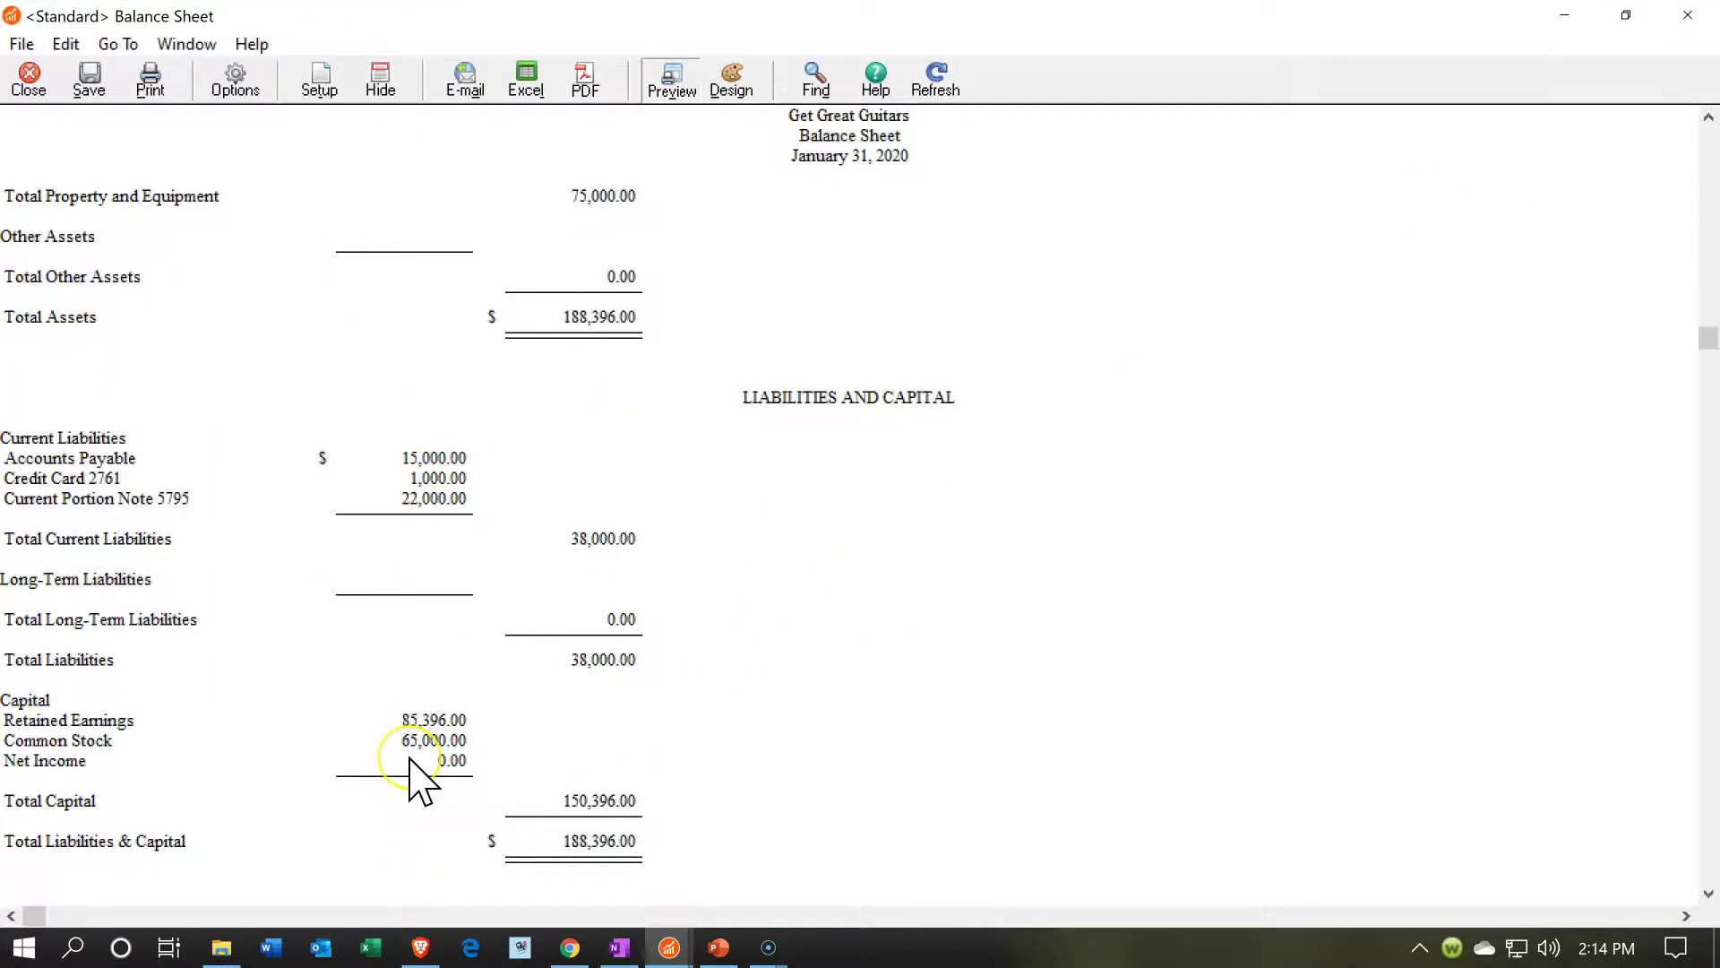
{"action": "left_click", "coordinate": [410, 737]}
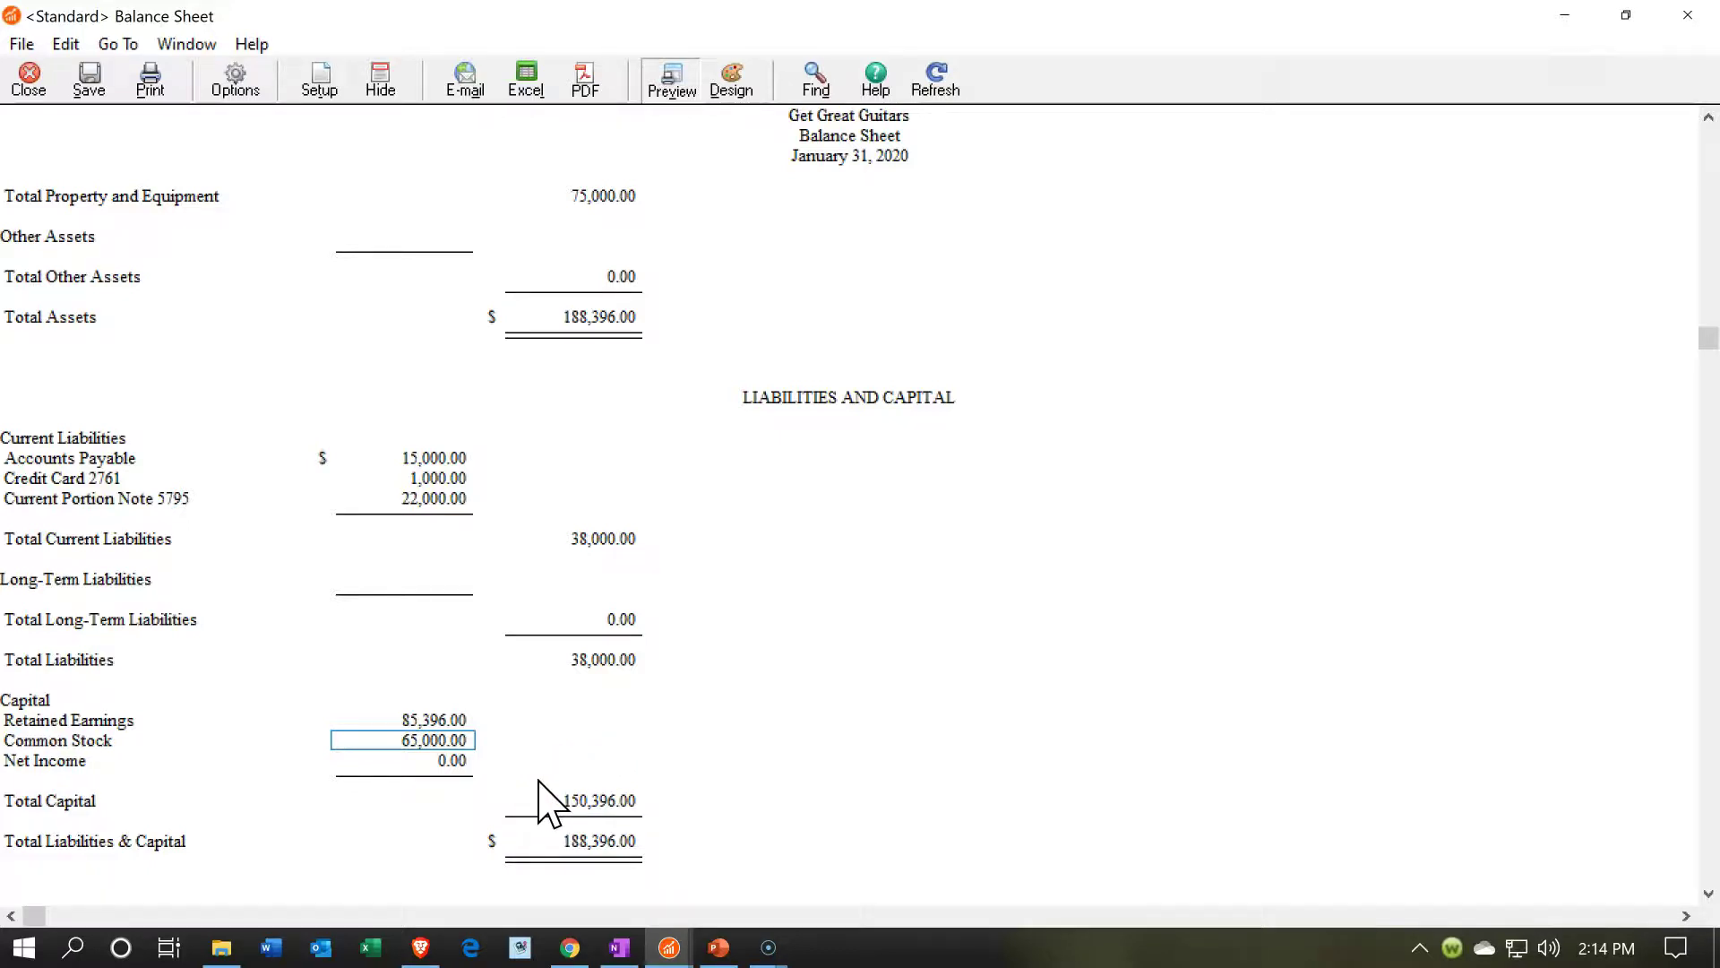
{"action": "double_click", "coordinate": [430, 740]}
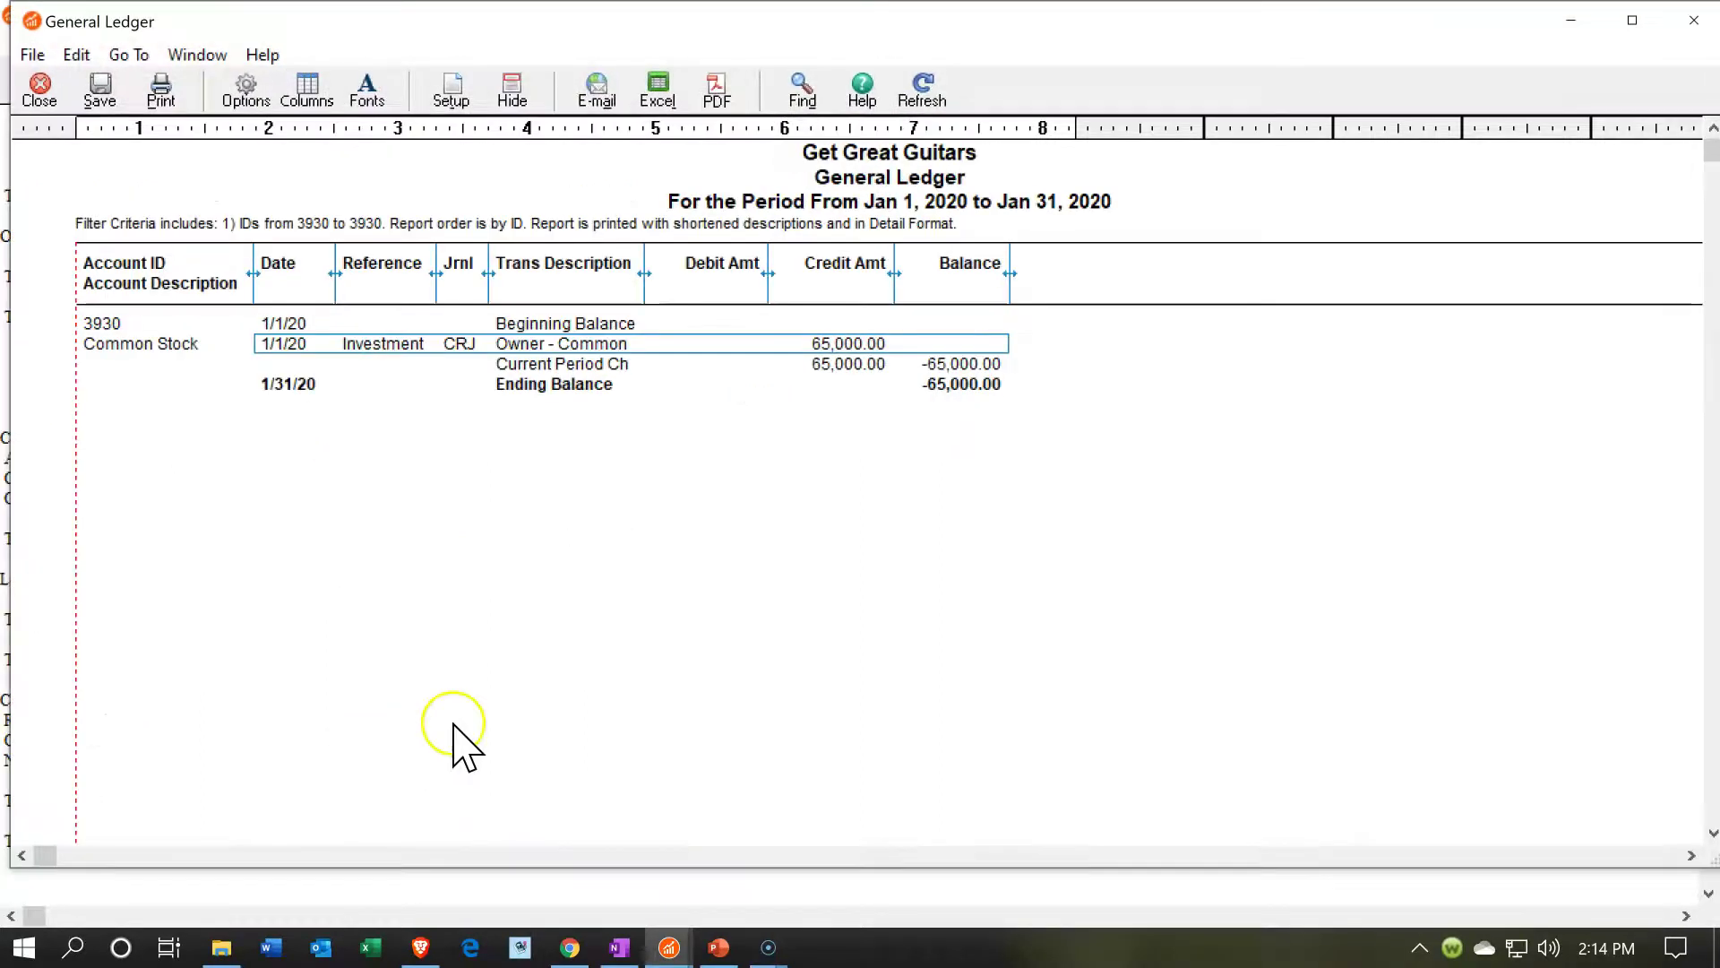
{"action": "left_click", "coordinate": [1684, 16]}
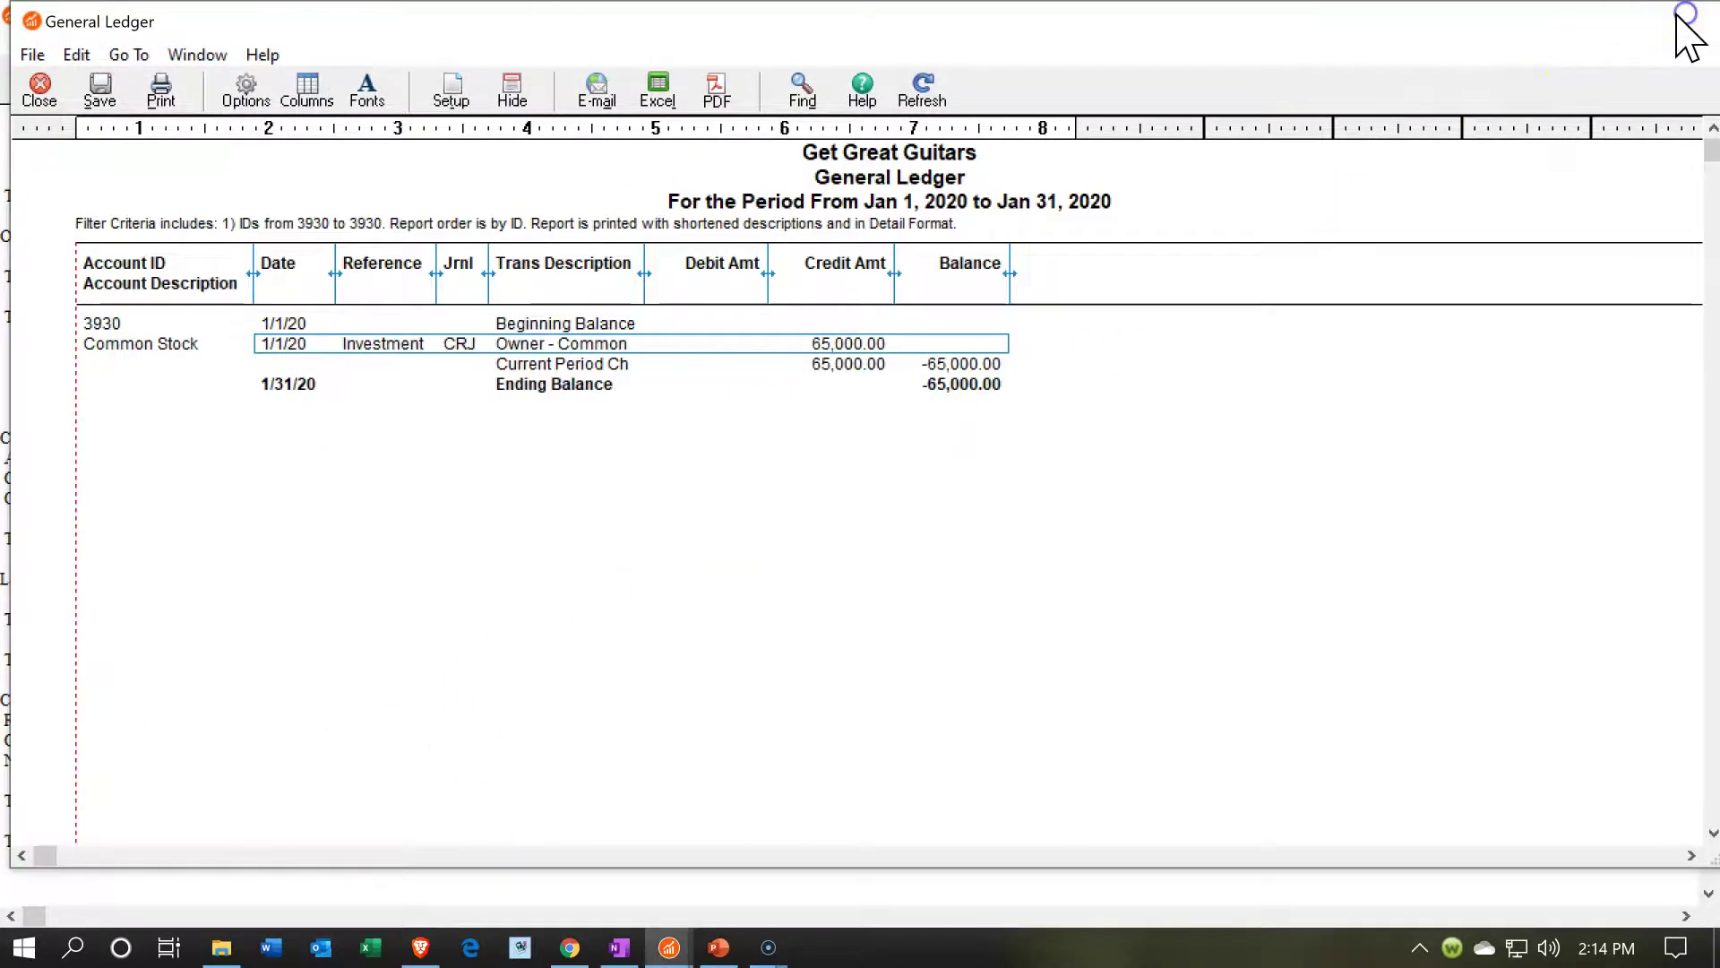
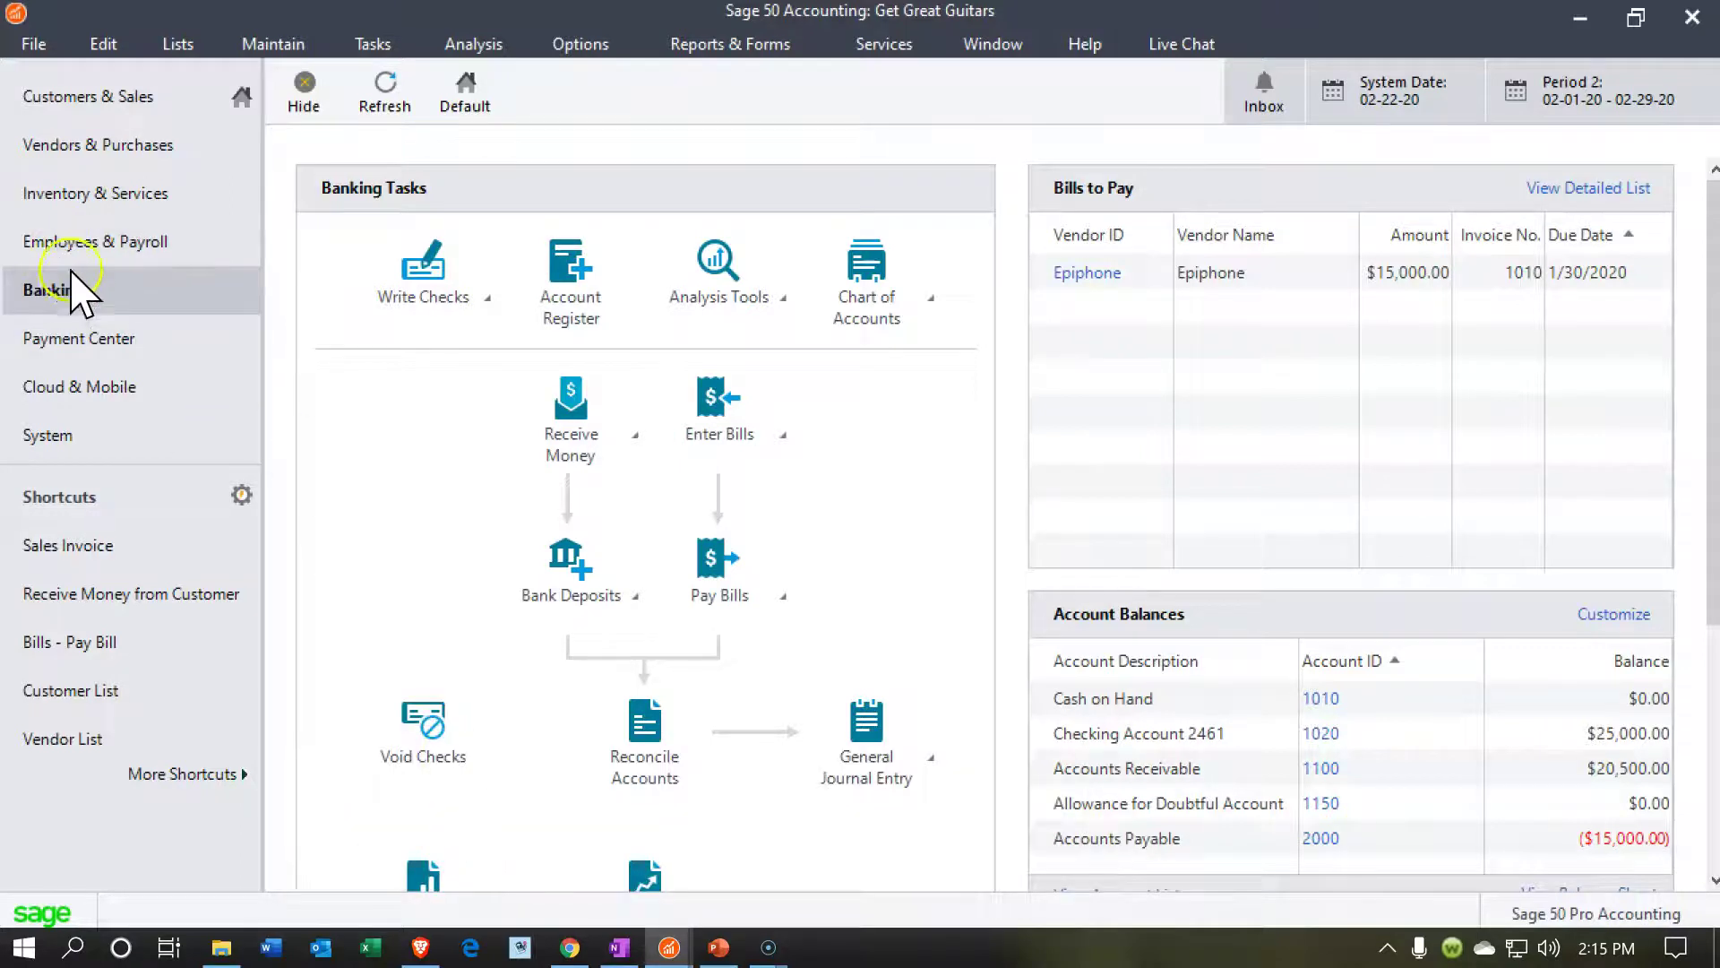
Step: Open the Account Register for Checking Account 1020, maximized and showing transactions for This Year
{"action": "left_click", "coordinate": [564, 334]}
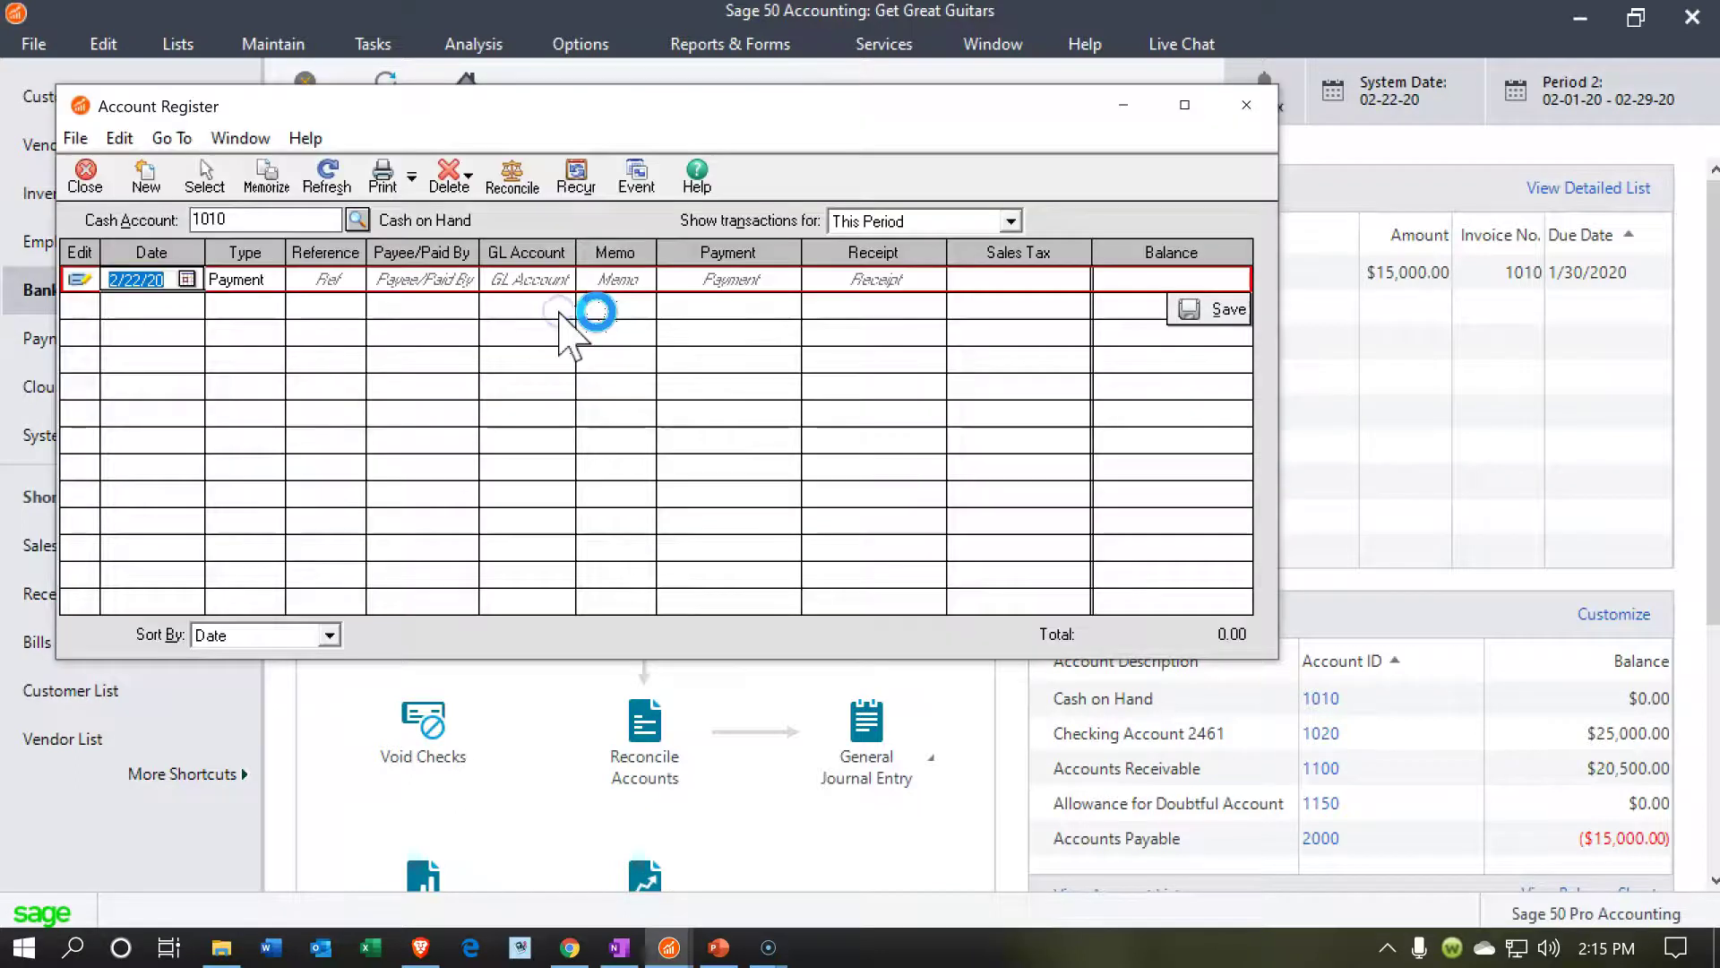
{"action": "left_click", "coordinate": [1184, 107]}
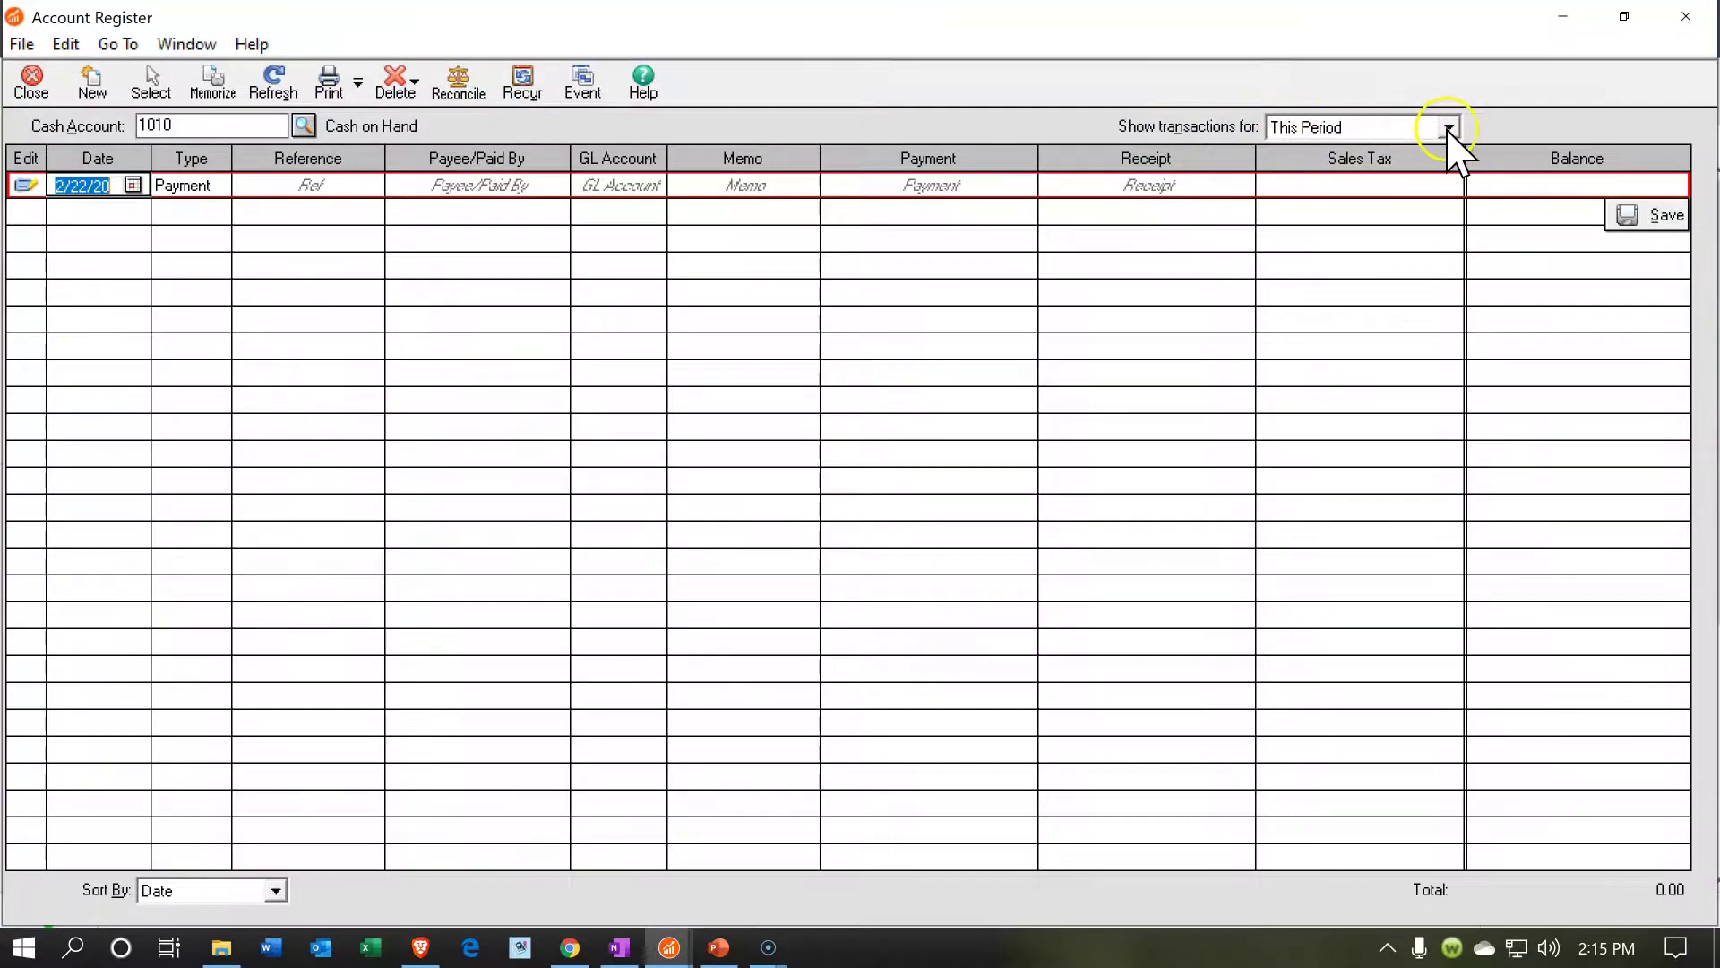
{"action": "left_click", "coordinate": [1448, 129]}
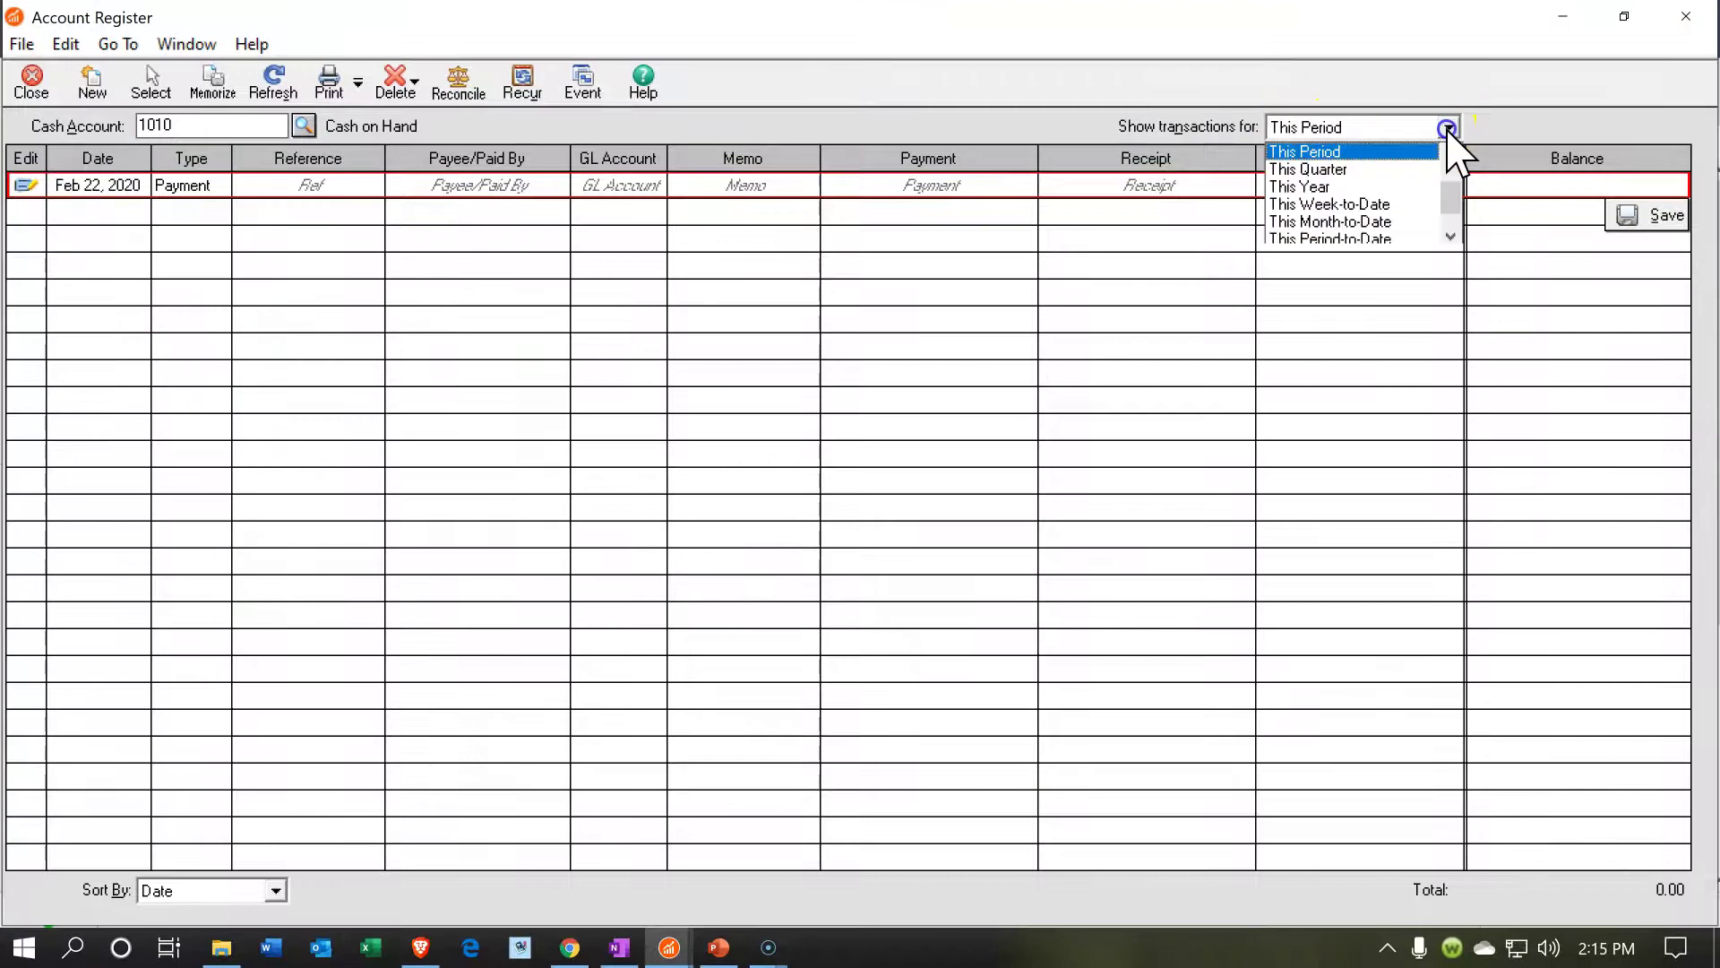
{"action": "left_click", "coordinate": [1385, 188]}
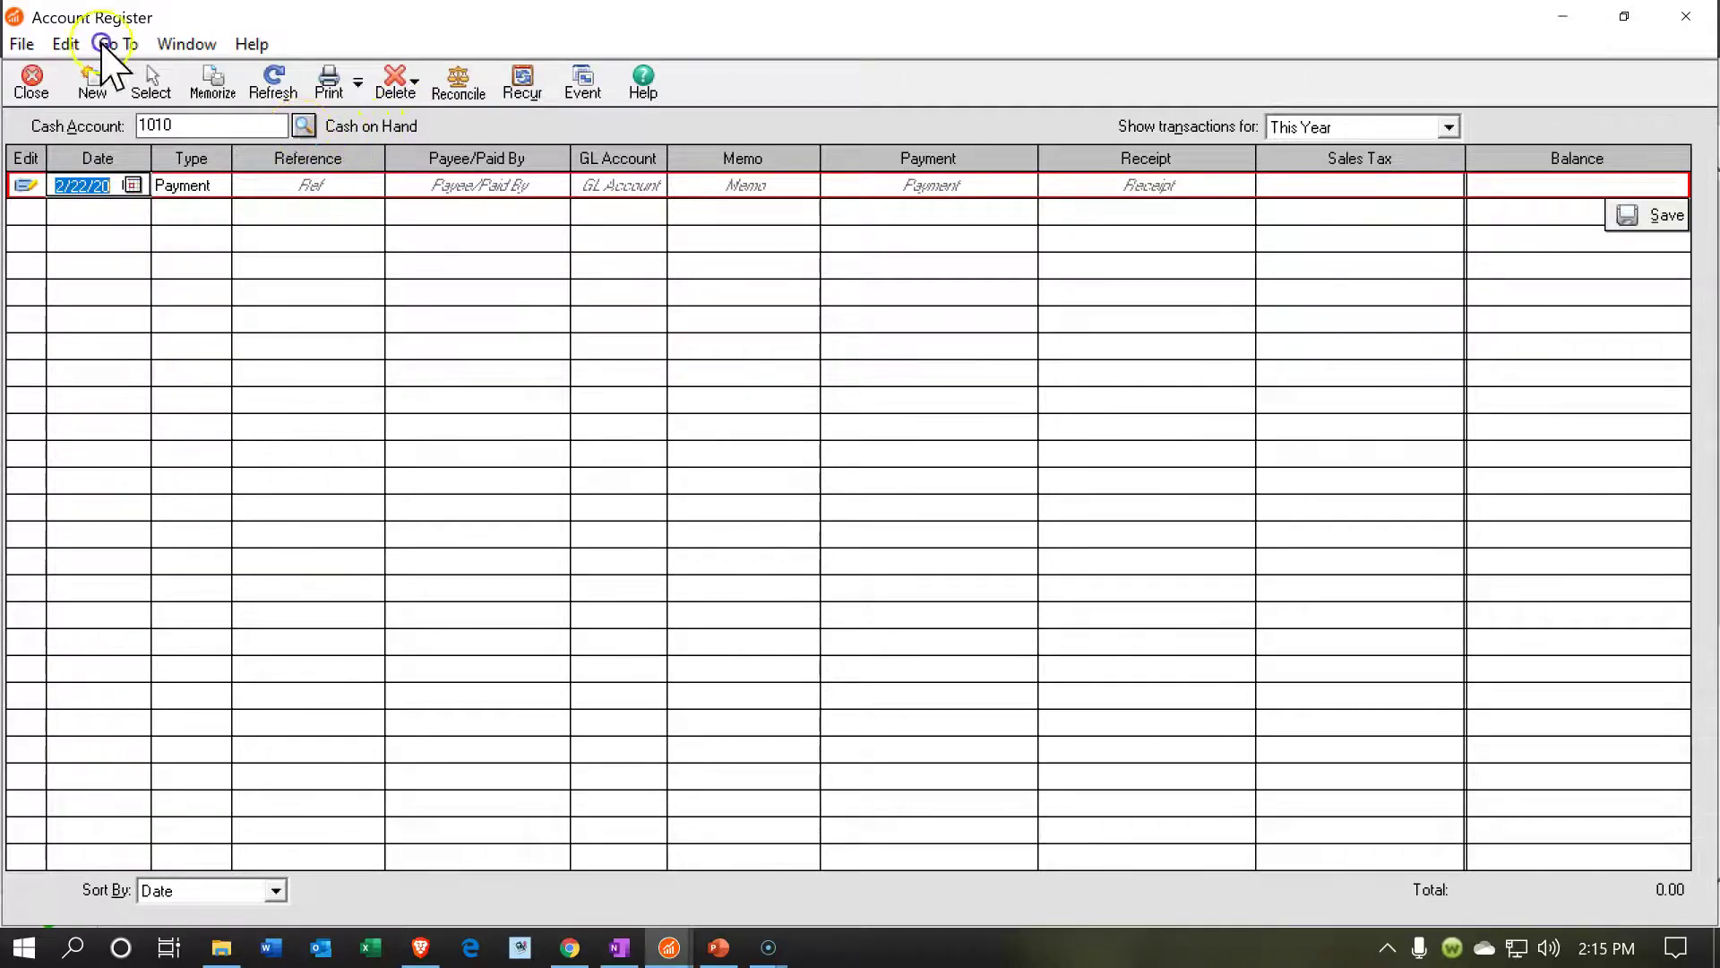
{"action": "left_click", "coordinate": [304, 125]}
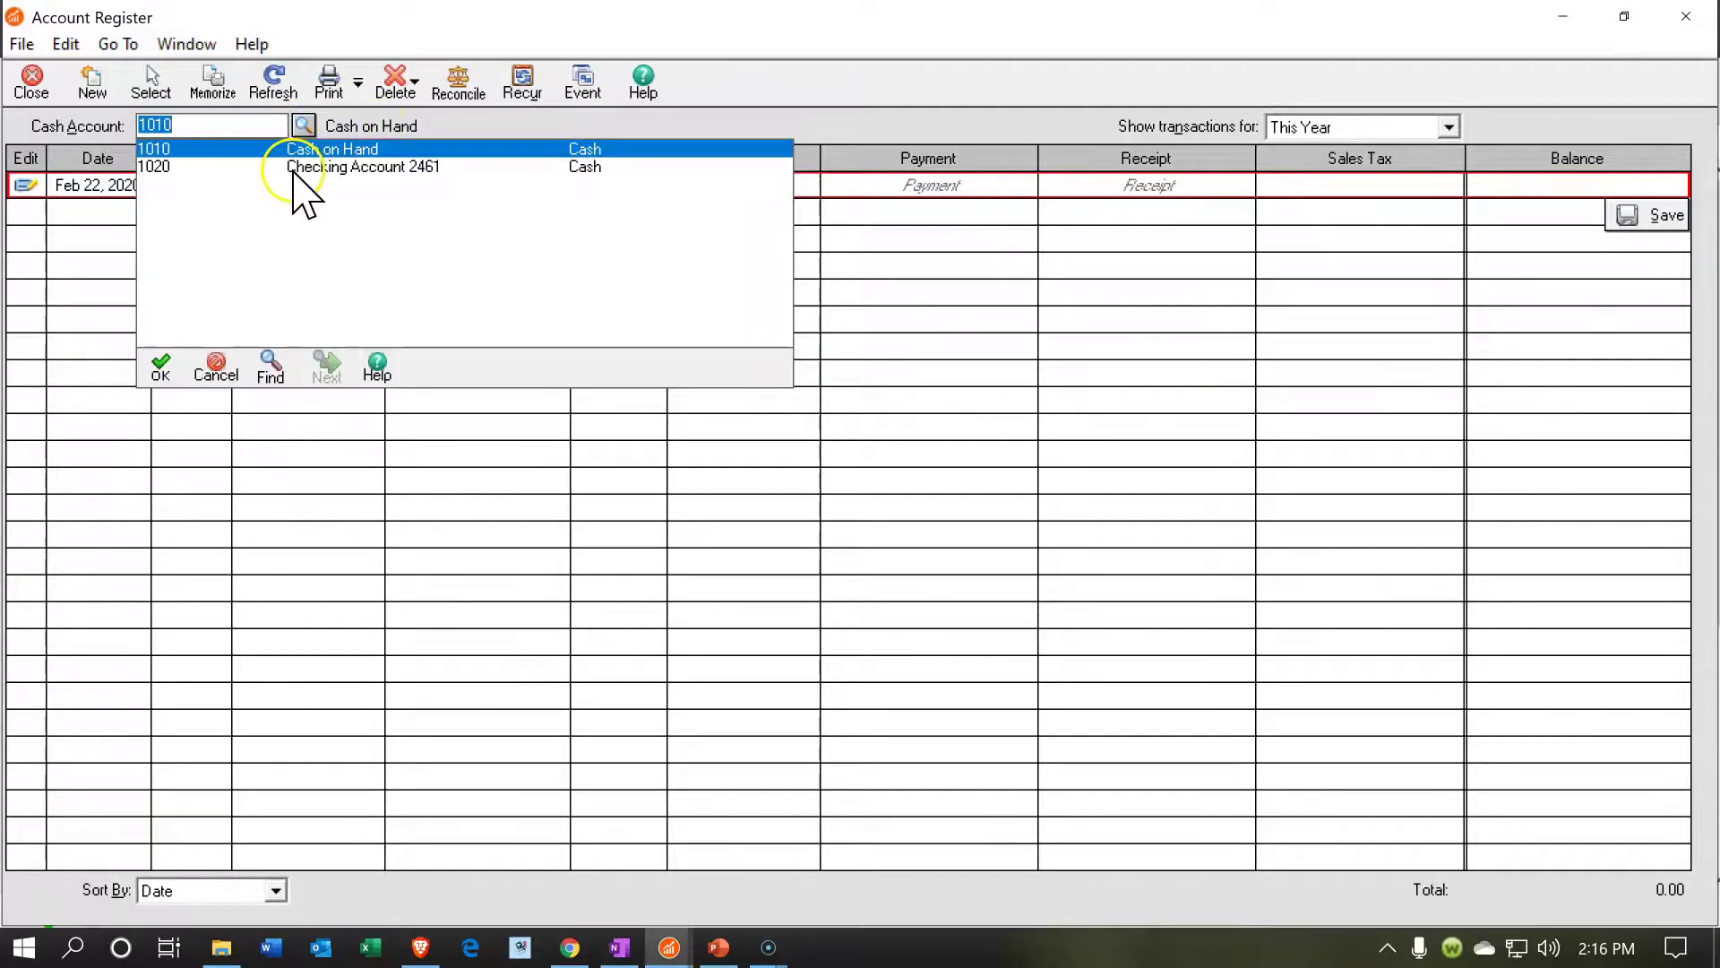
{"action": "double_click", "coordinate": [293, 169]}
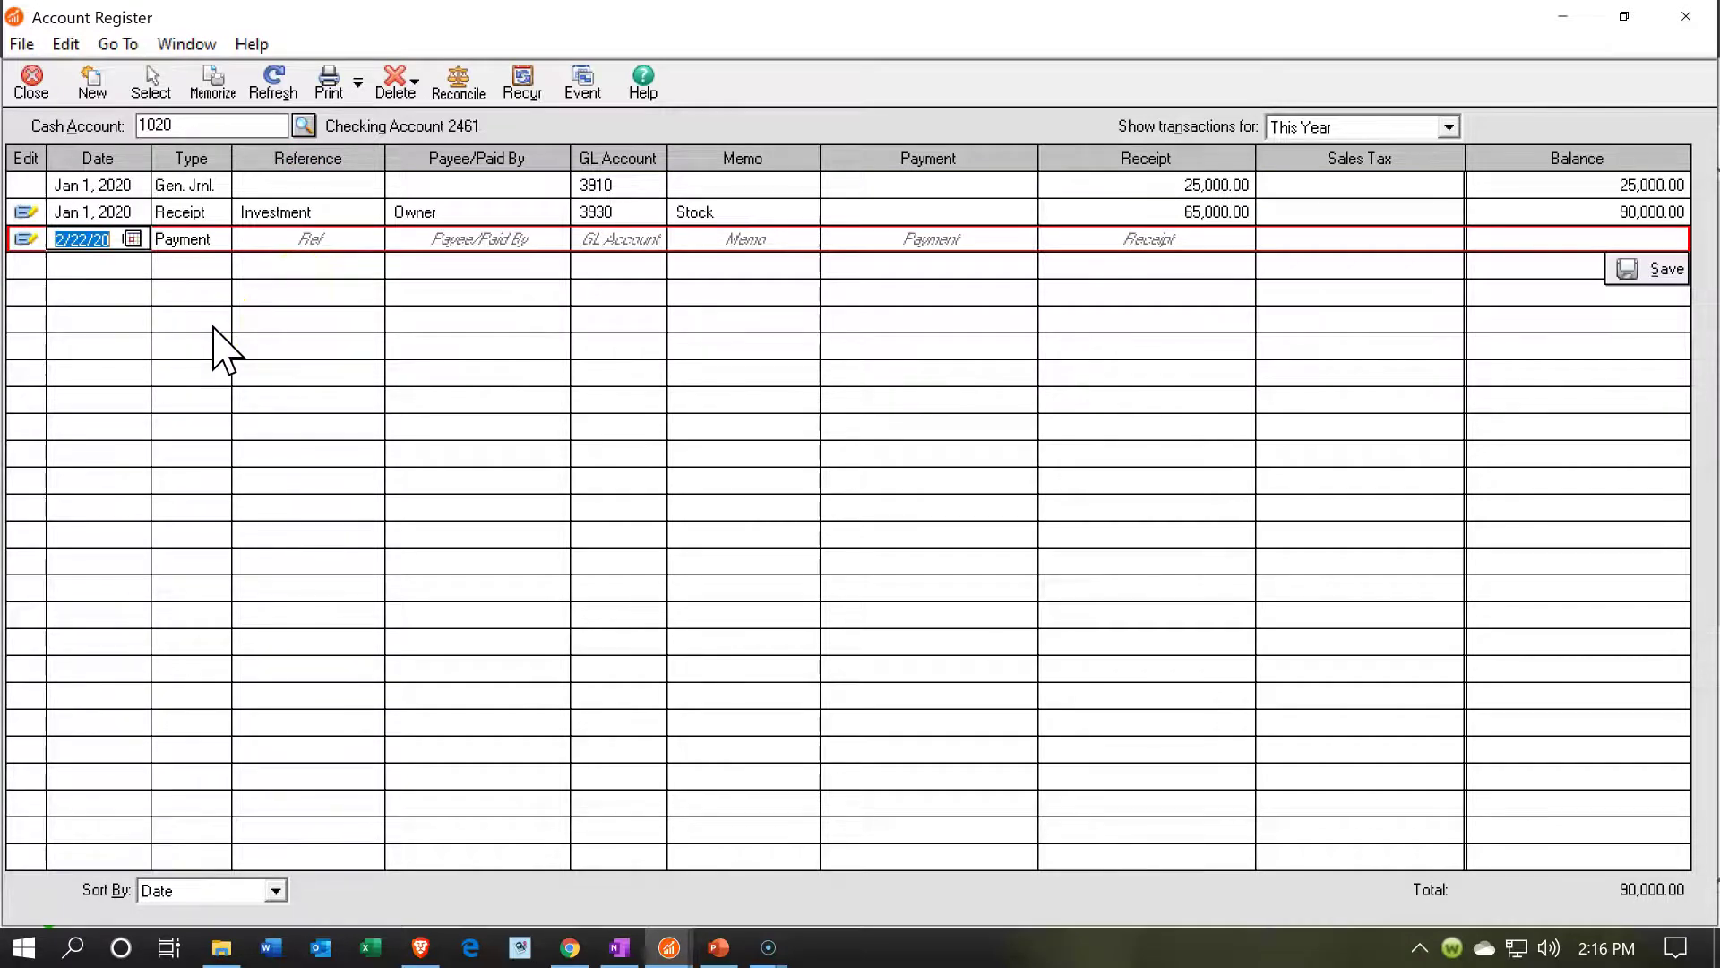
Step: Date the new checking register entry Jan 10, 2020, and set its type to Receipt
{"action": "type", "text": "011020"}
{"action": "key", "text": "Tab"}
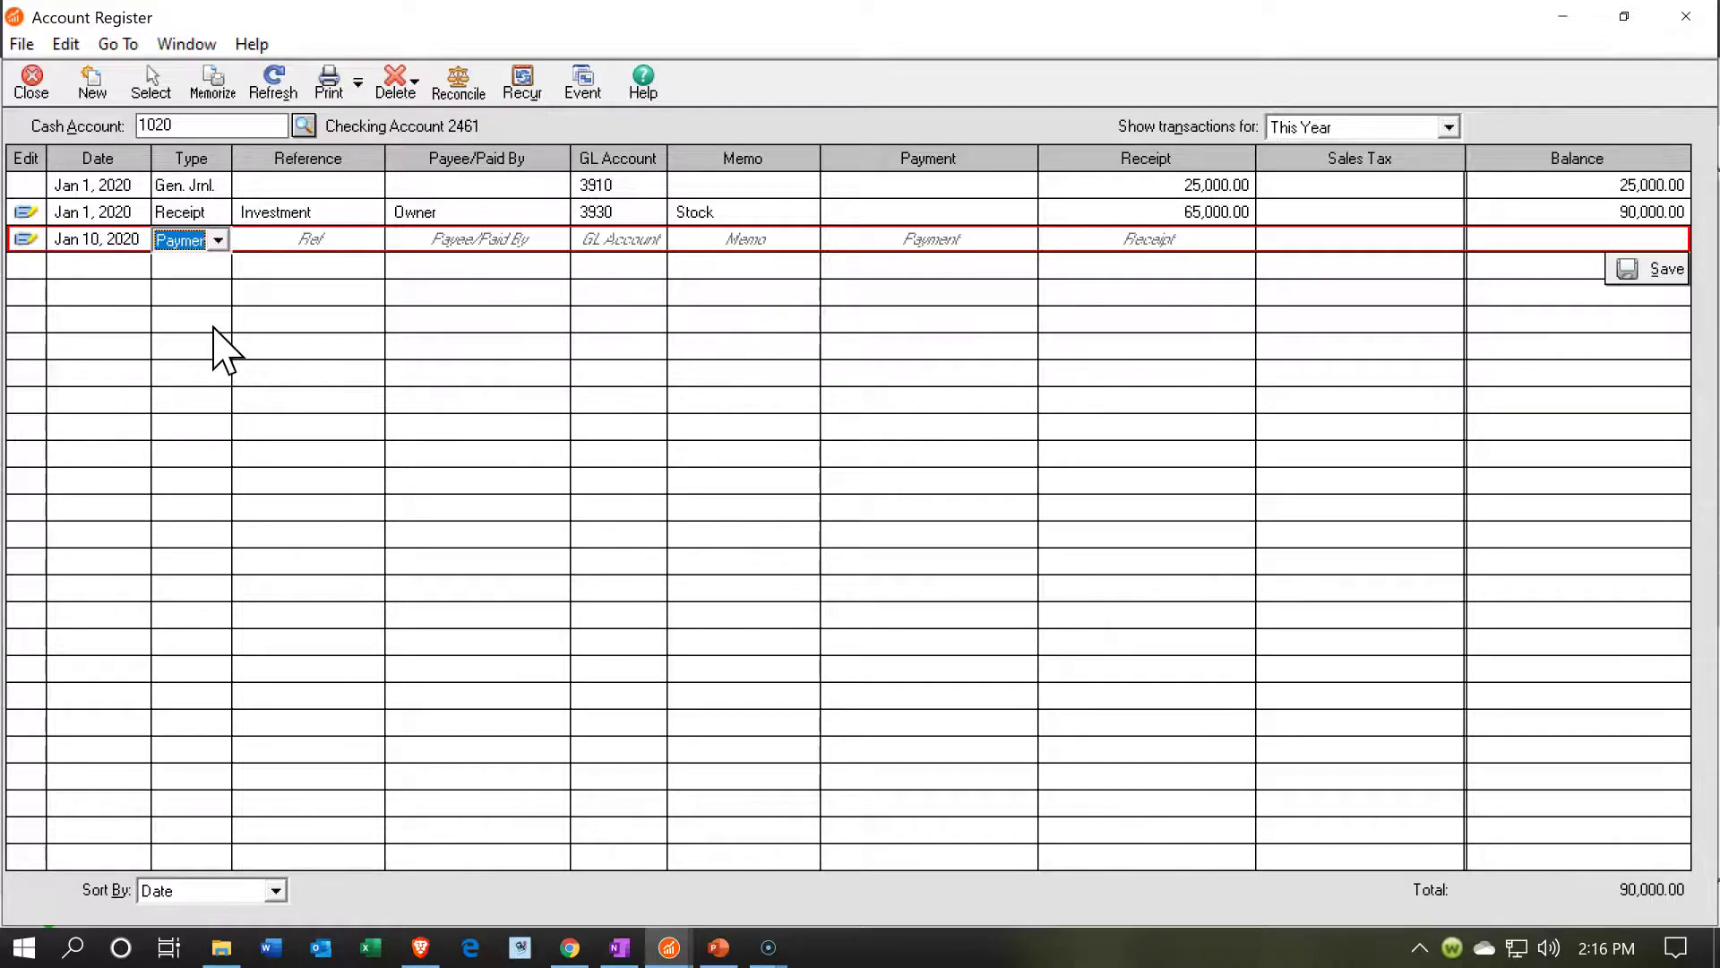
{"action": "left_click", "coordinate": [212, 325]}
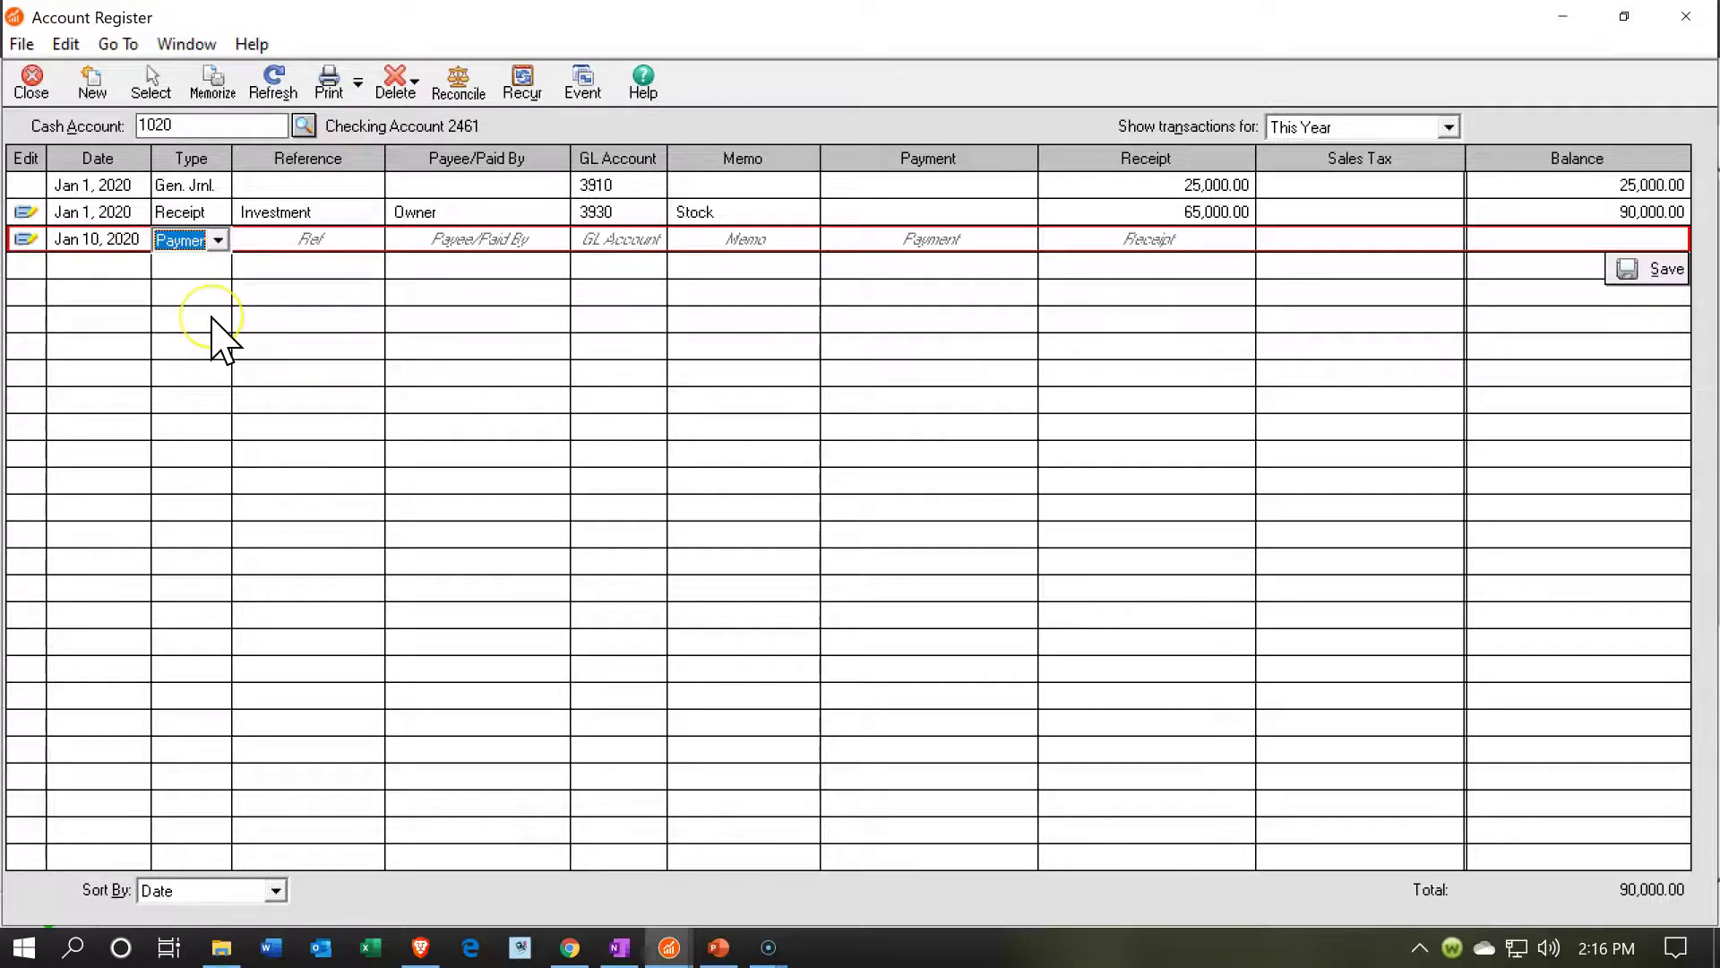
{"action": "key", "text": "r"}
{"action": "key", "text": "Tab"}
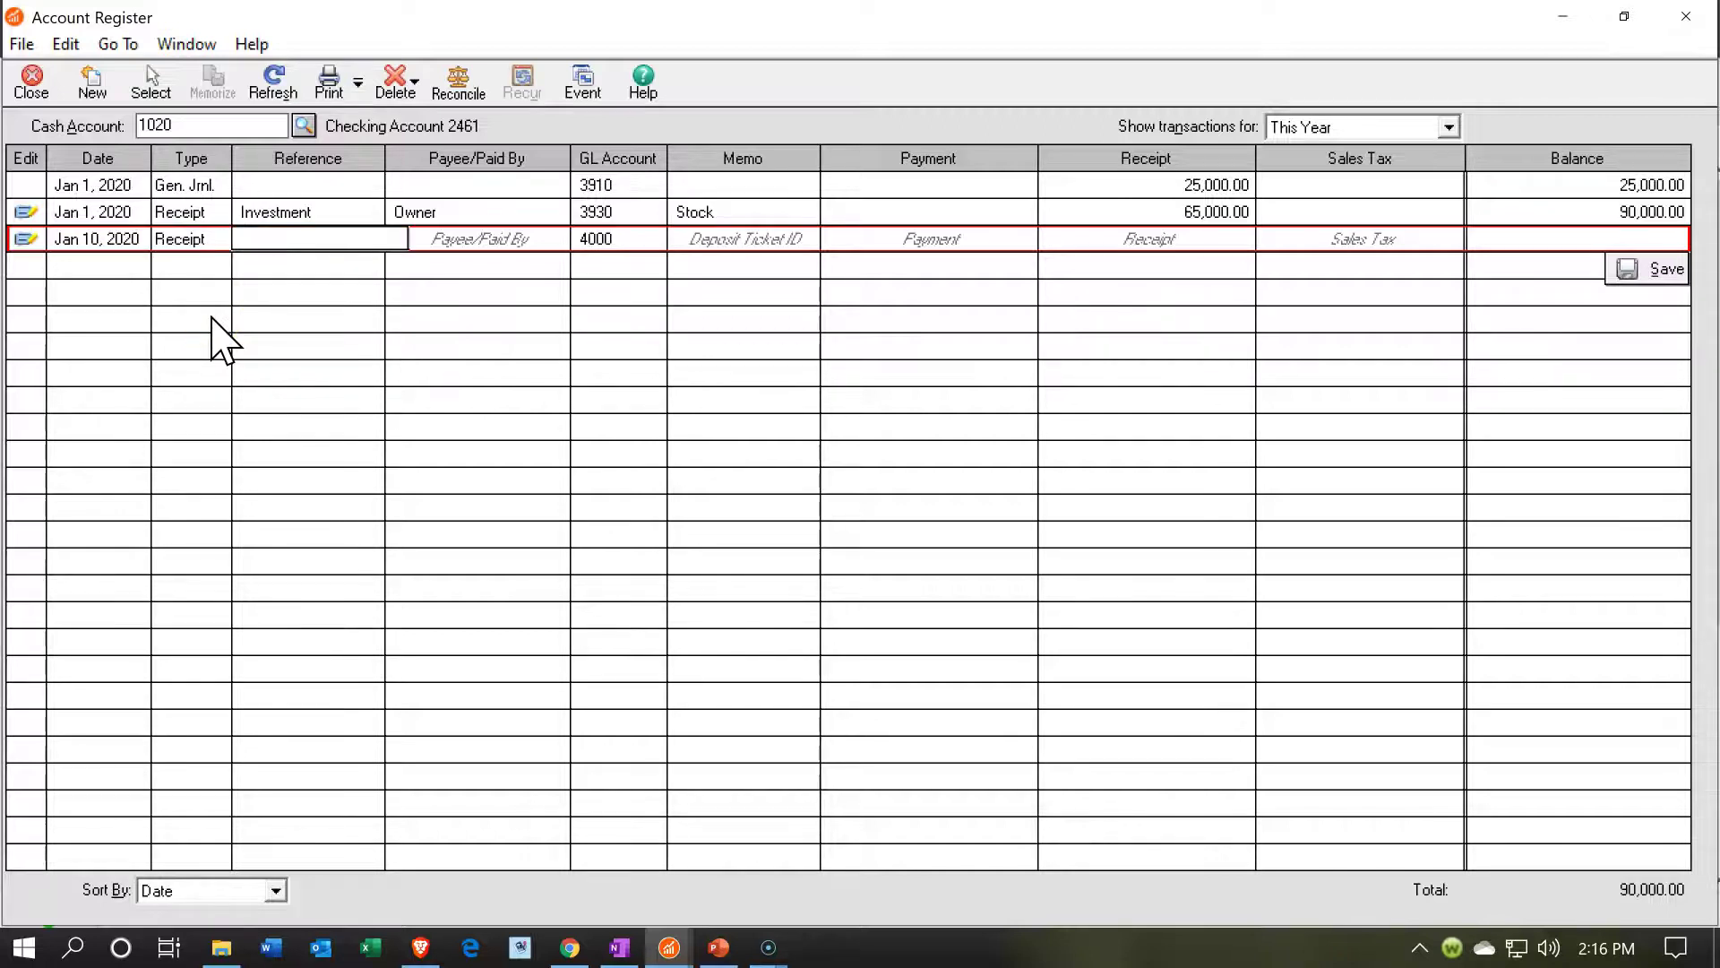
Step: Enter Dep as the Jan 10, 2020 receipt's reference and Chase as the party it is paid by
{"action": "type", "text": "Dep"}
{"action": "key", "text": "Tab"}
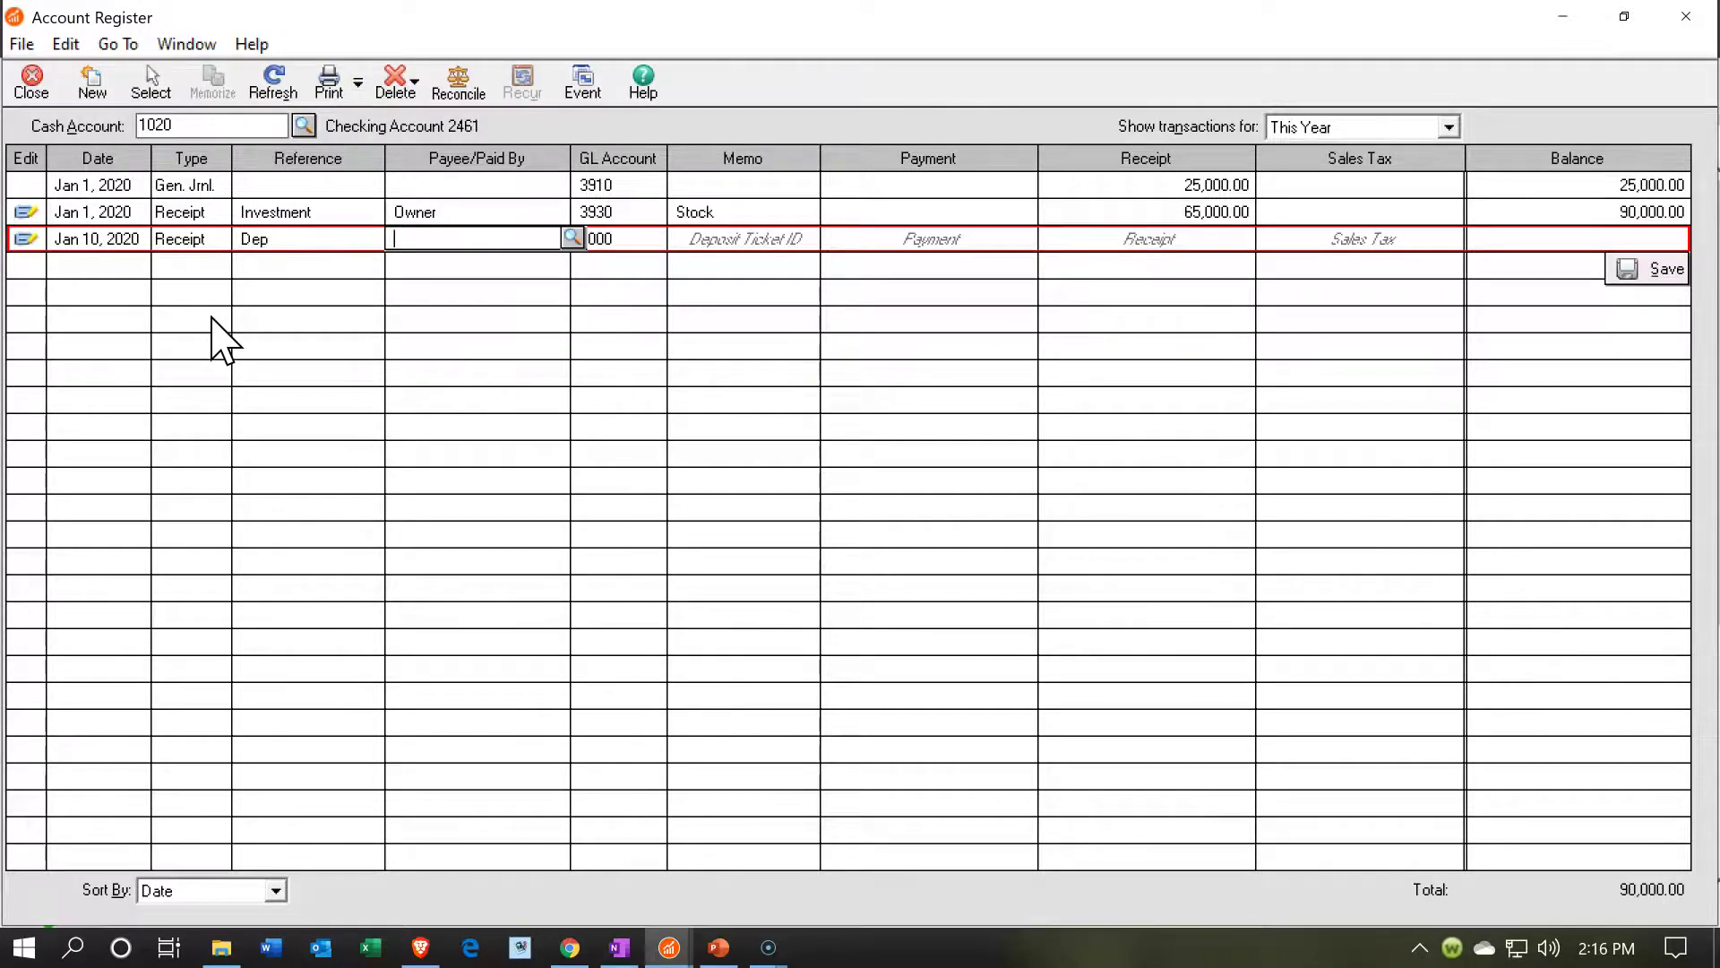
{"action": "type", "text": "Chase"}
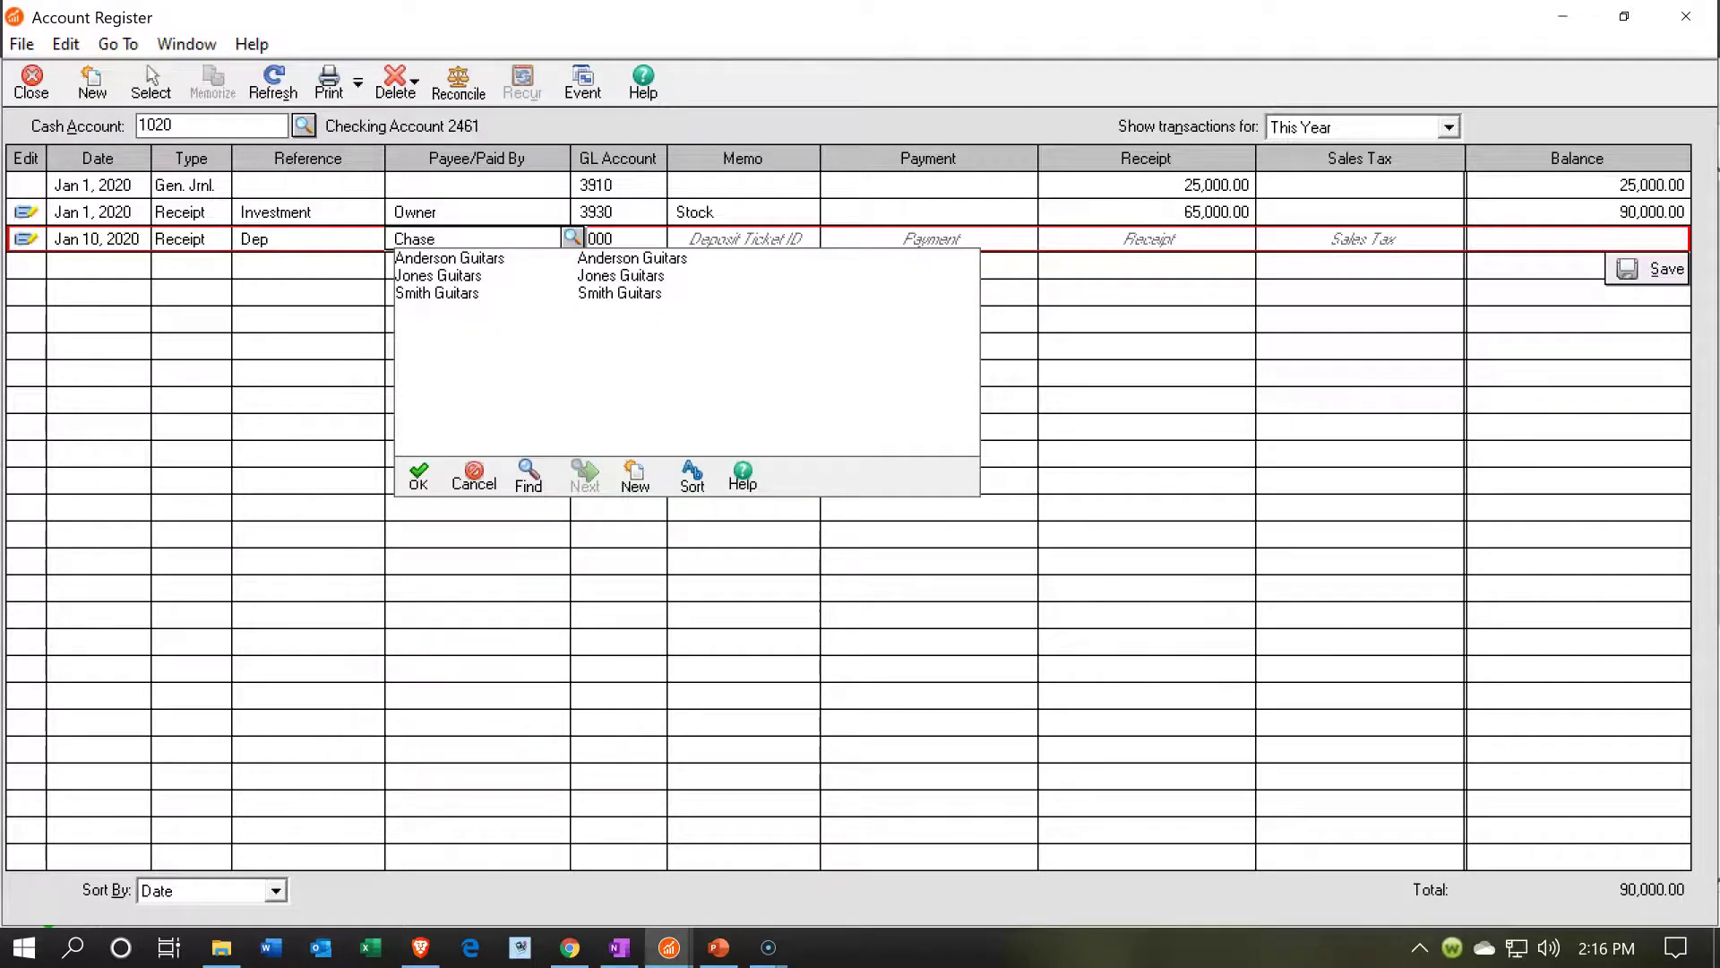
{"action": "key", "text": "Tab"}
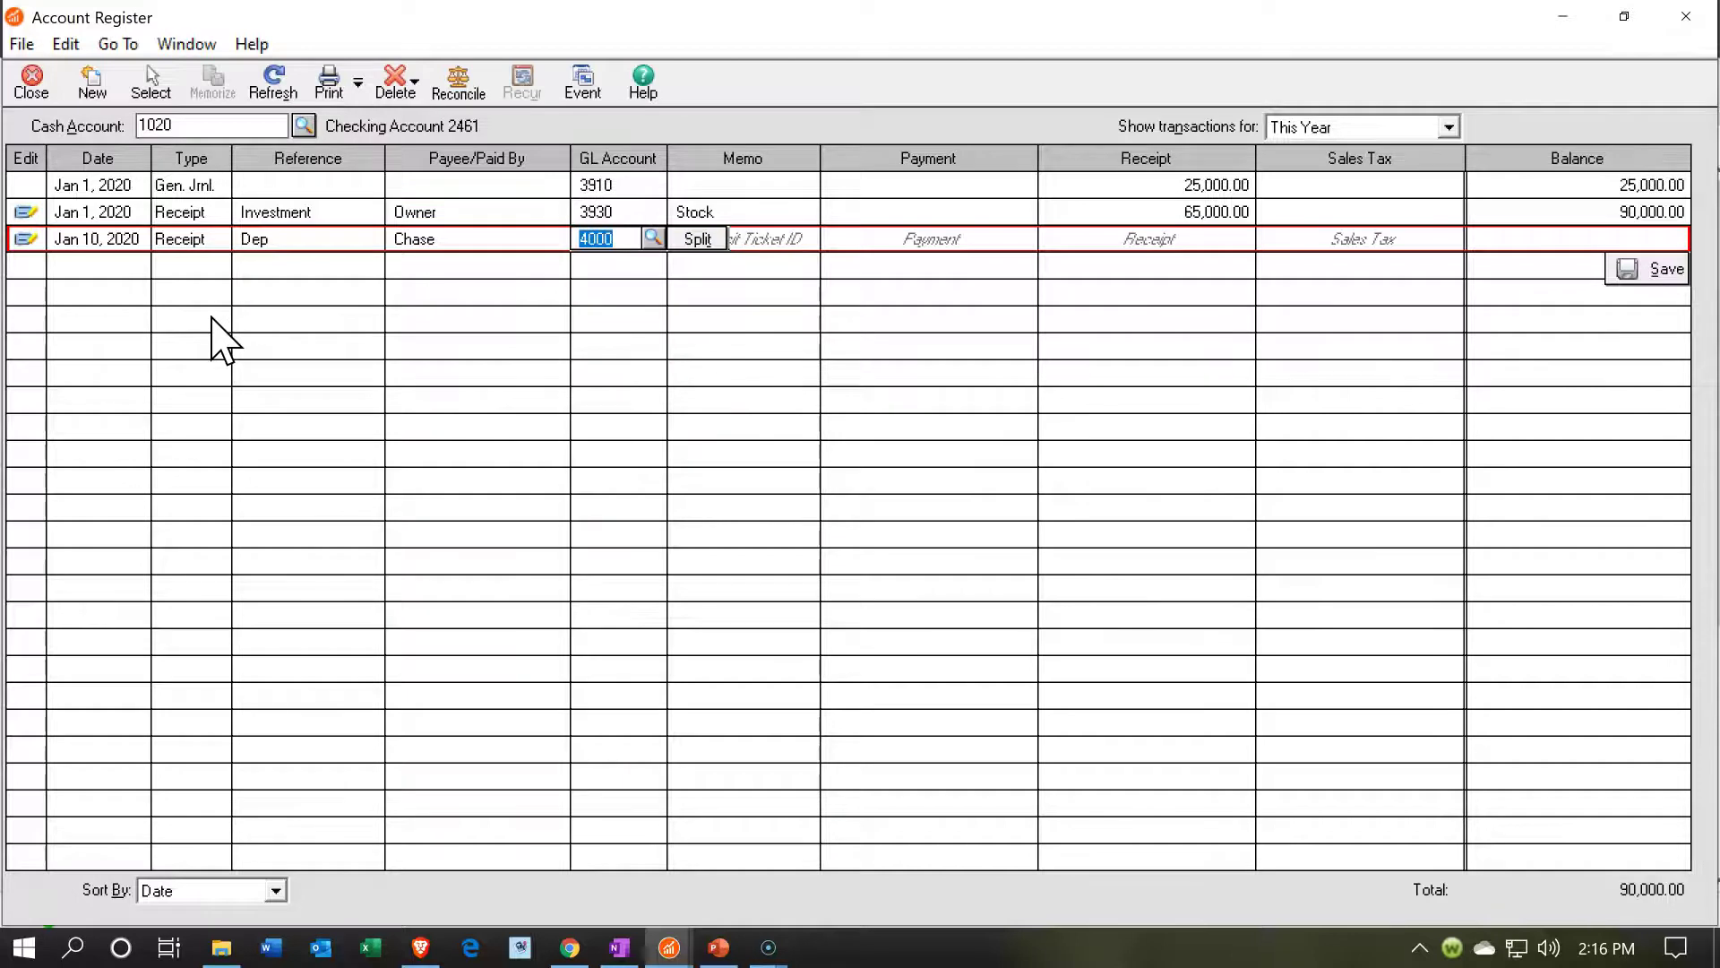
Step: Look through the liability accounts among the GL accounts offered for the Chase receipt
{"action": "left_click", "coordinate": [652, 238]}
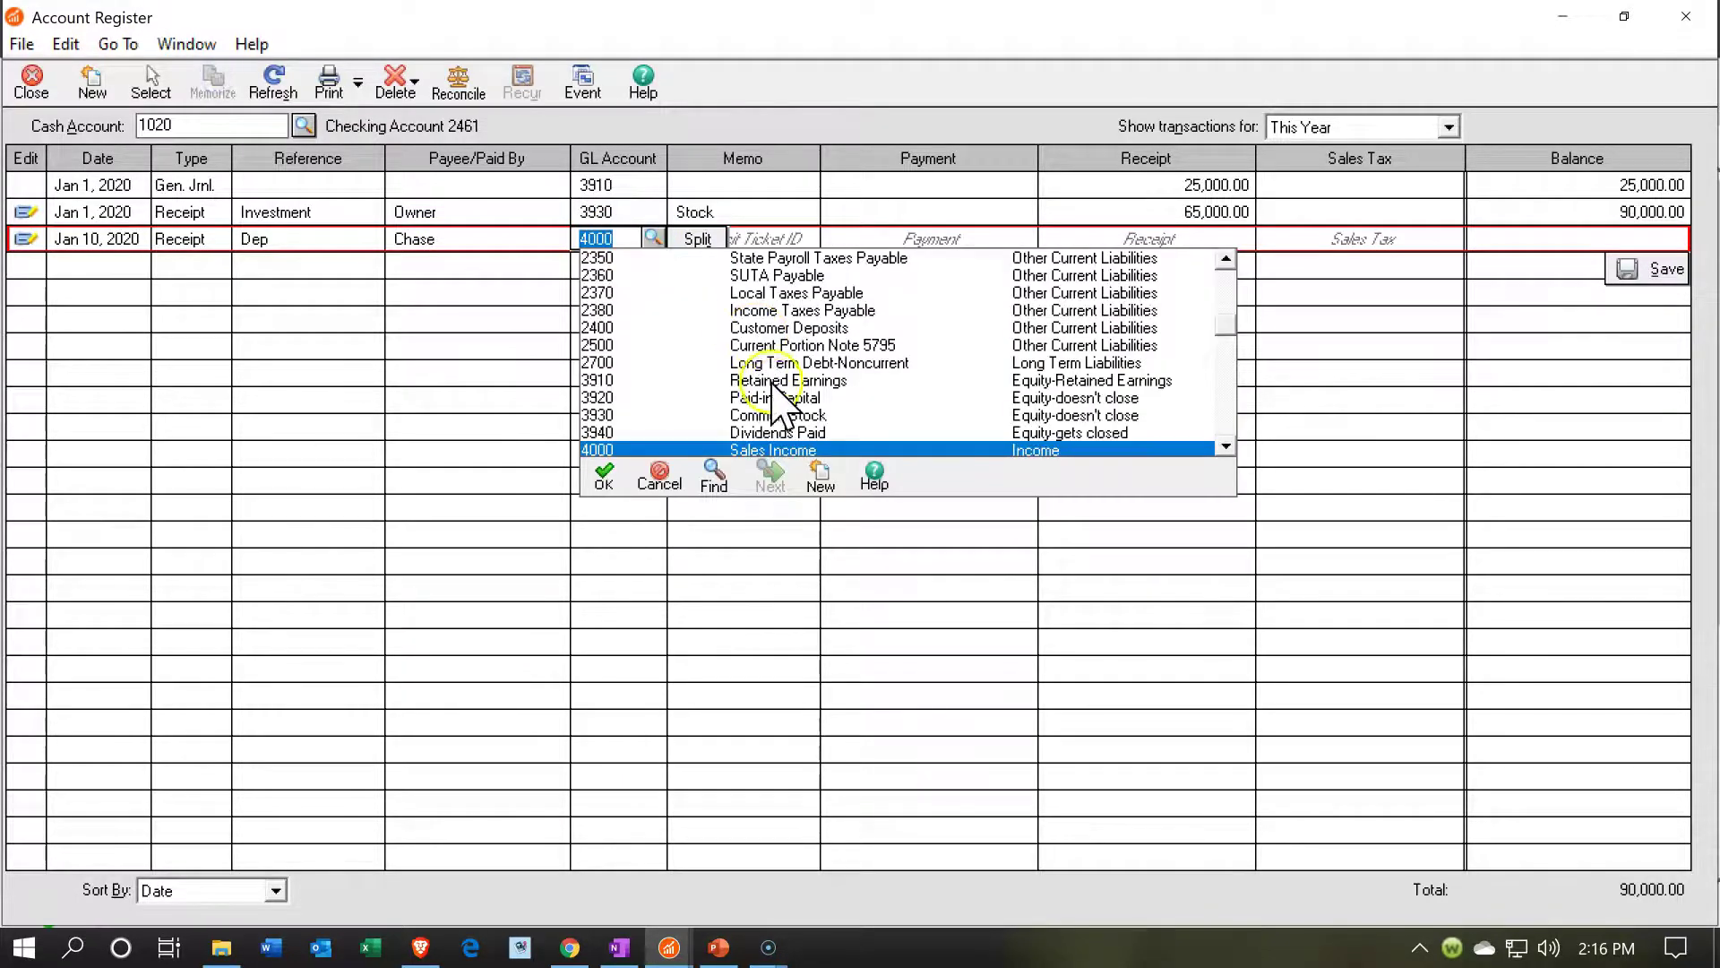
{"action": "scroll", "coordinate": [777, 395], "scroll_direction": "up", "scroll_amount": 1}
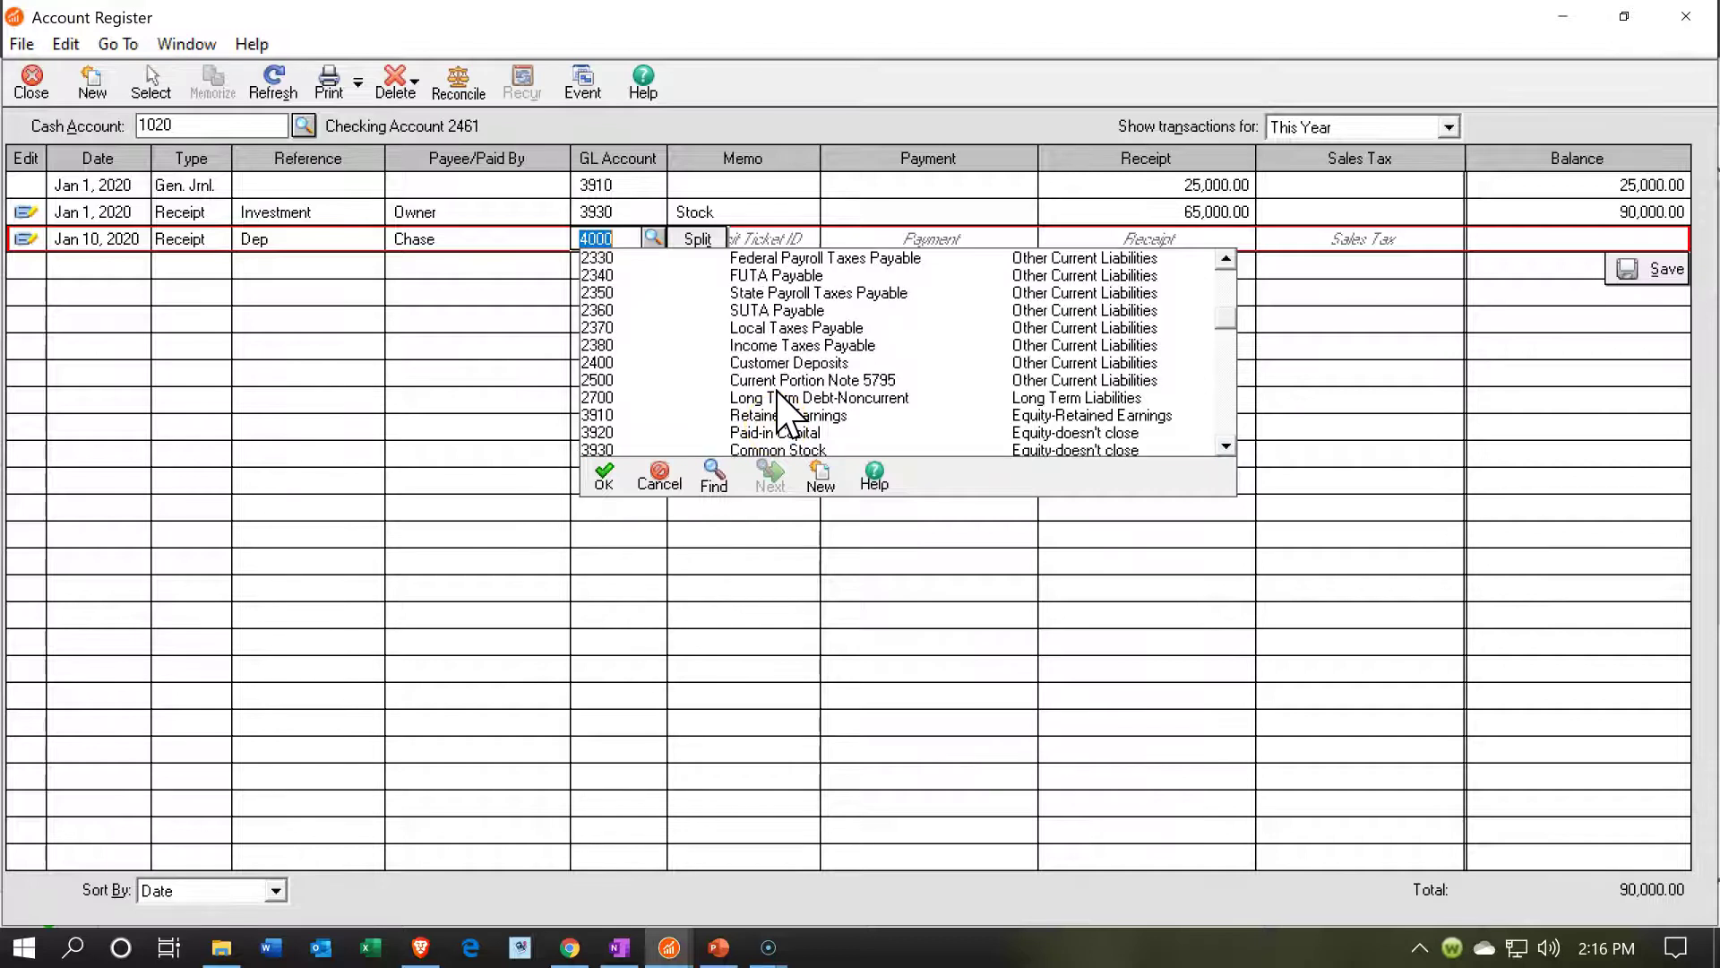
{"action": "scroll", "coordinate": [777, 412], "scroll_direction": "up", "scroll_amount": 2}
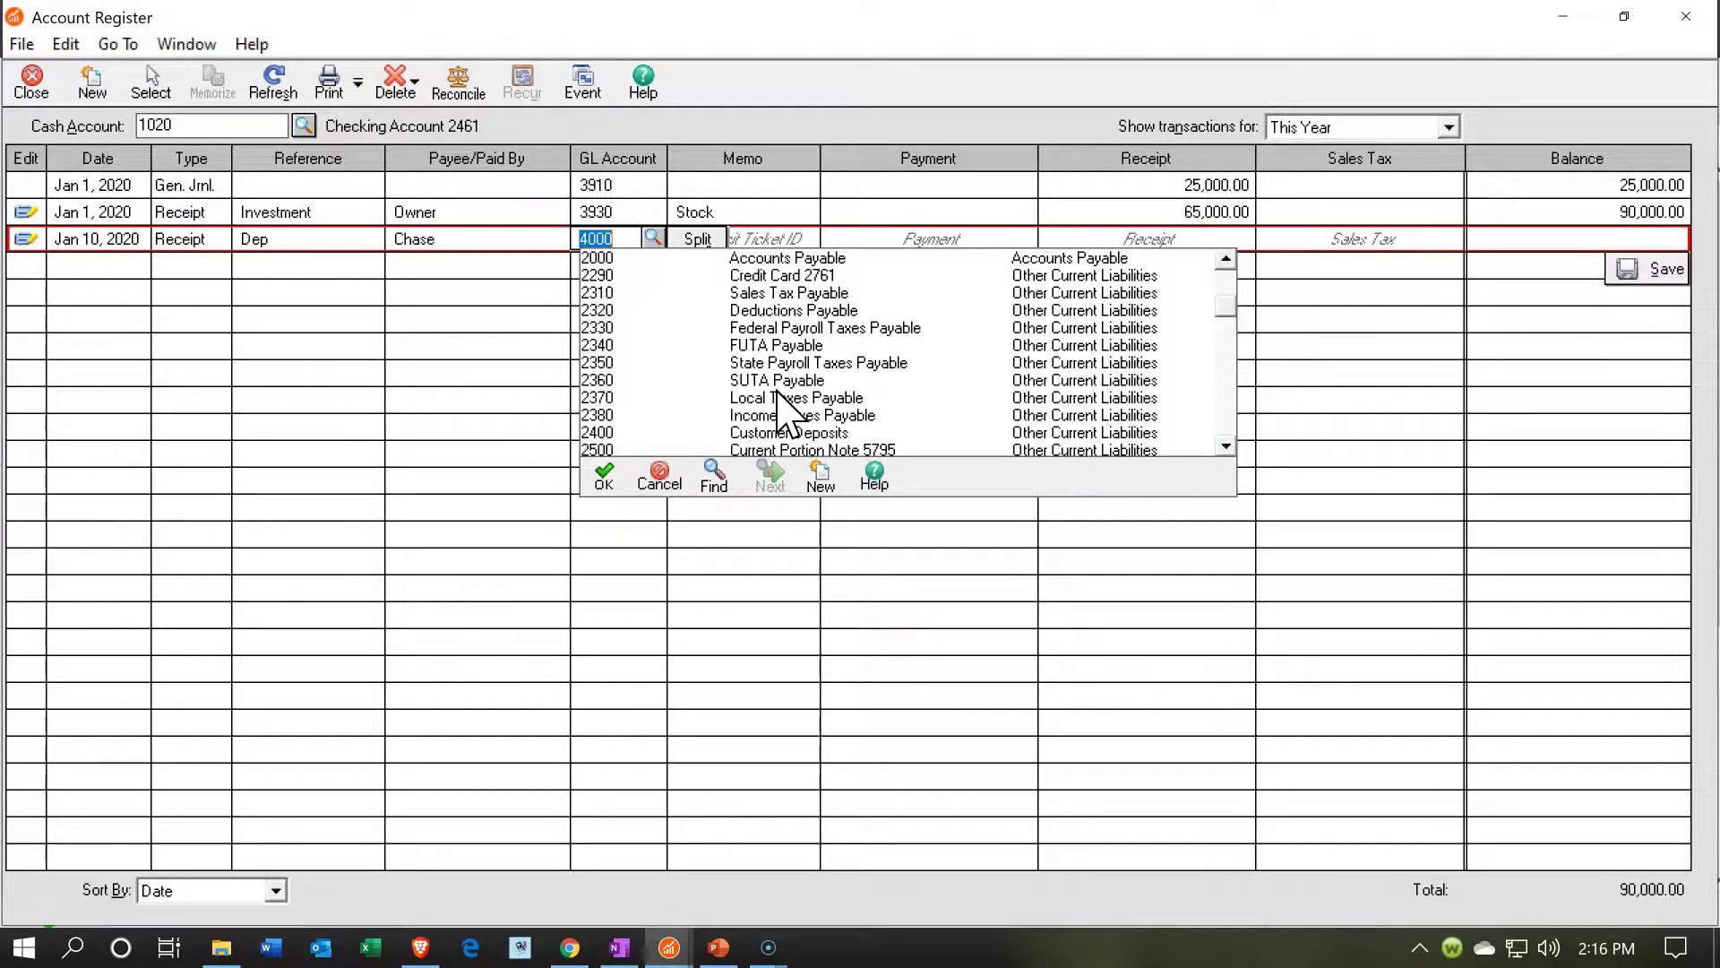
{"action": "scroll", "coordinate": [779, 412], "scroll_direction": "down", "scroll_amount": 1}
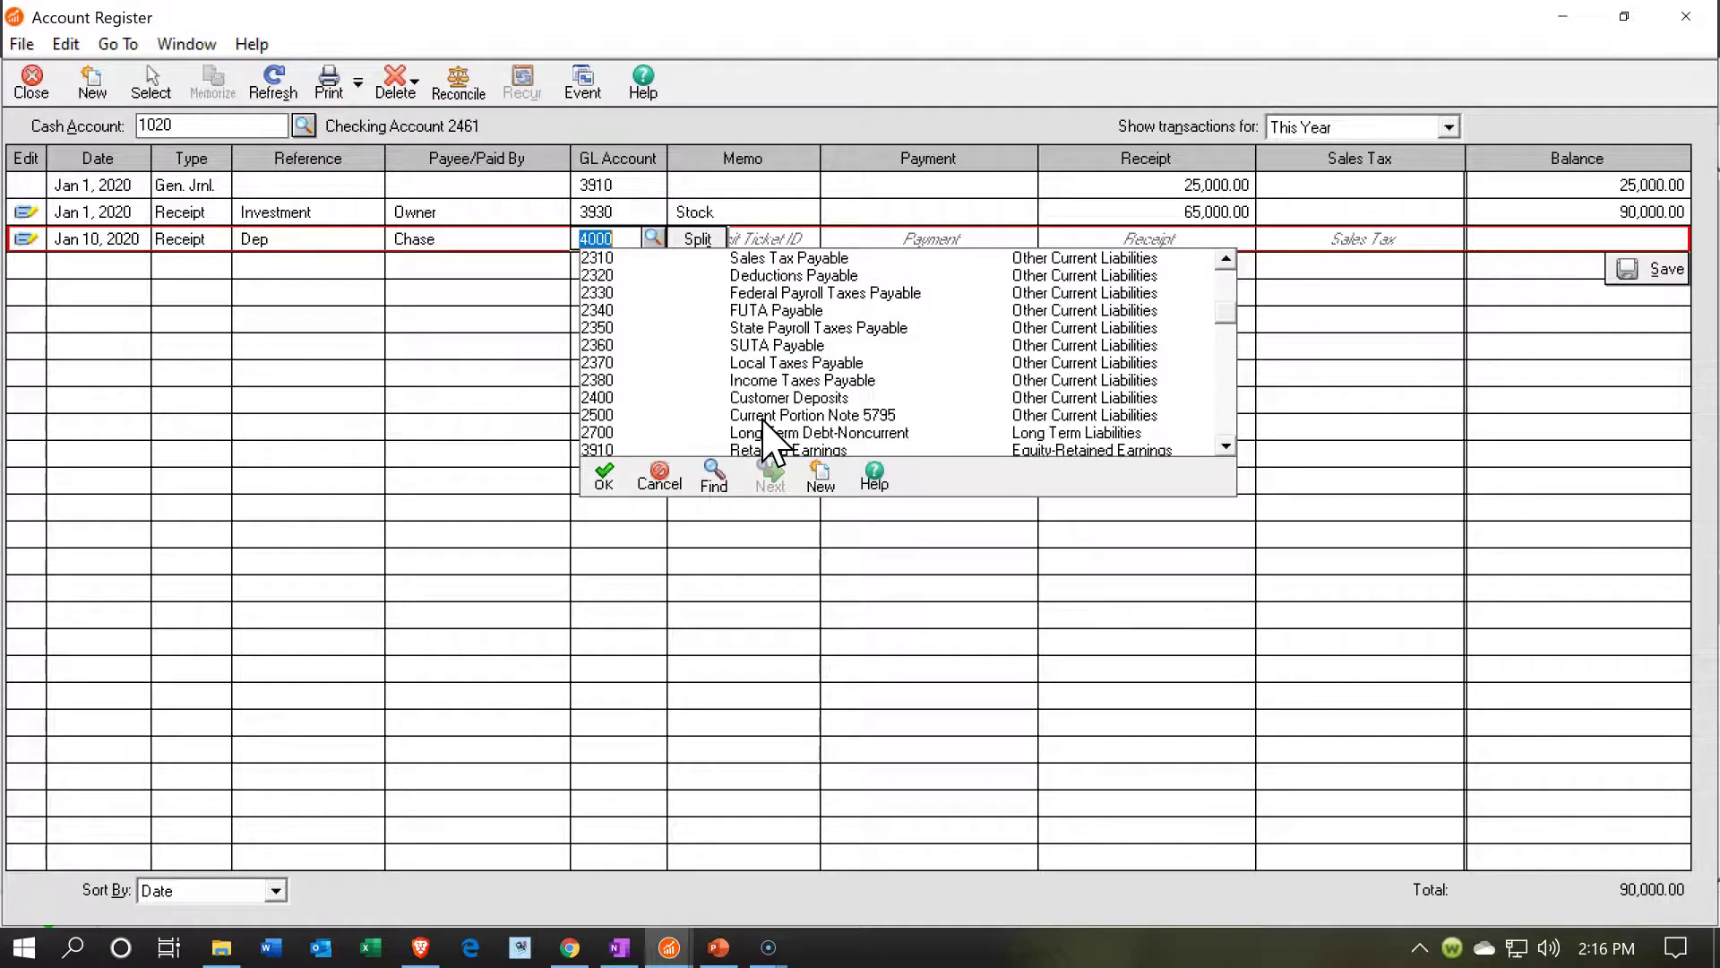
{"action": "left_click", "coordinate": [858, 427]}
Step: Return to the Sage 50 main window and open the chart of accounts list, maximized
{"action": "left_click", "coordinate": [681, 941]}
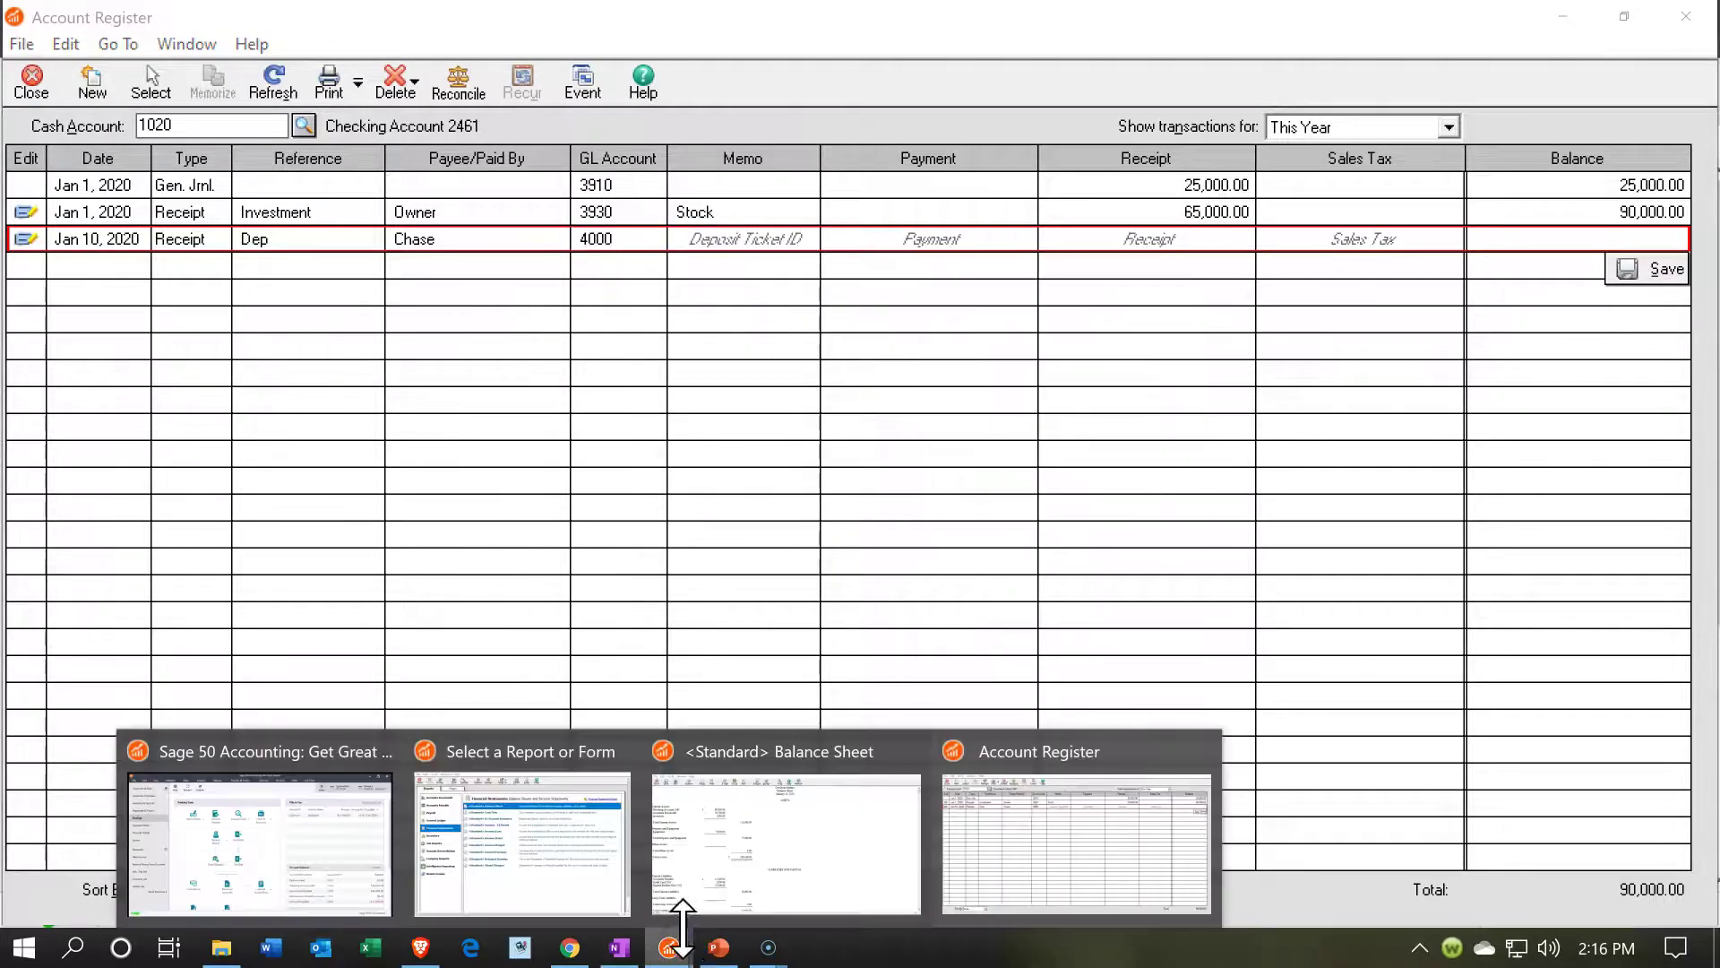
{"action": "mouse_move", "coordinate": [523, 891]}
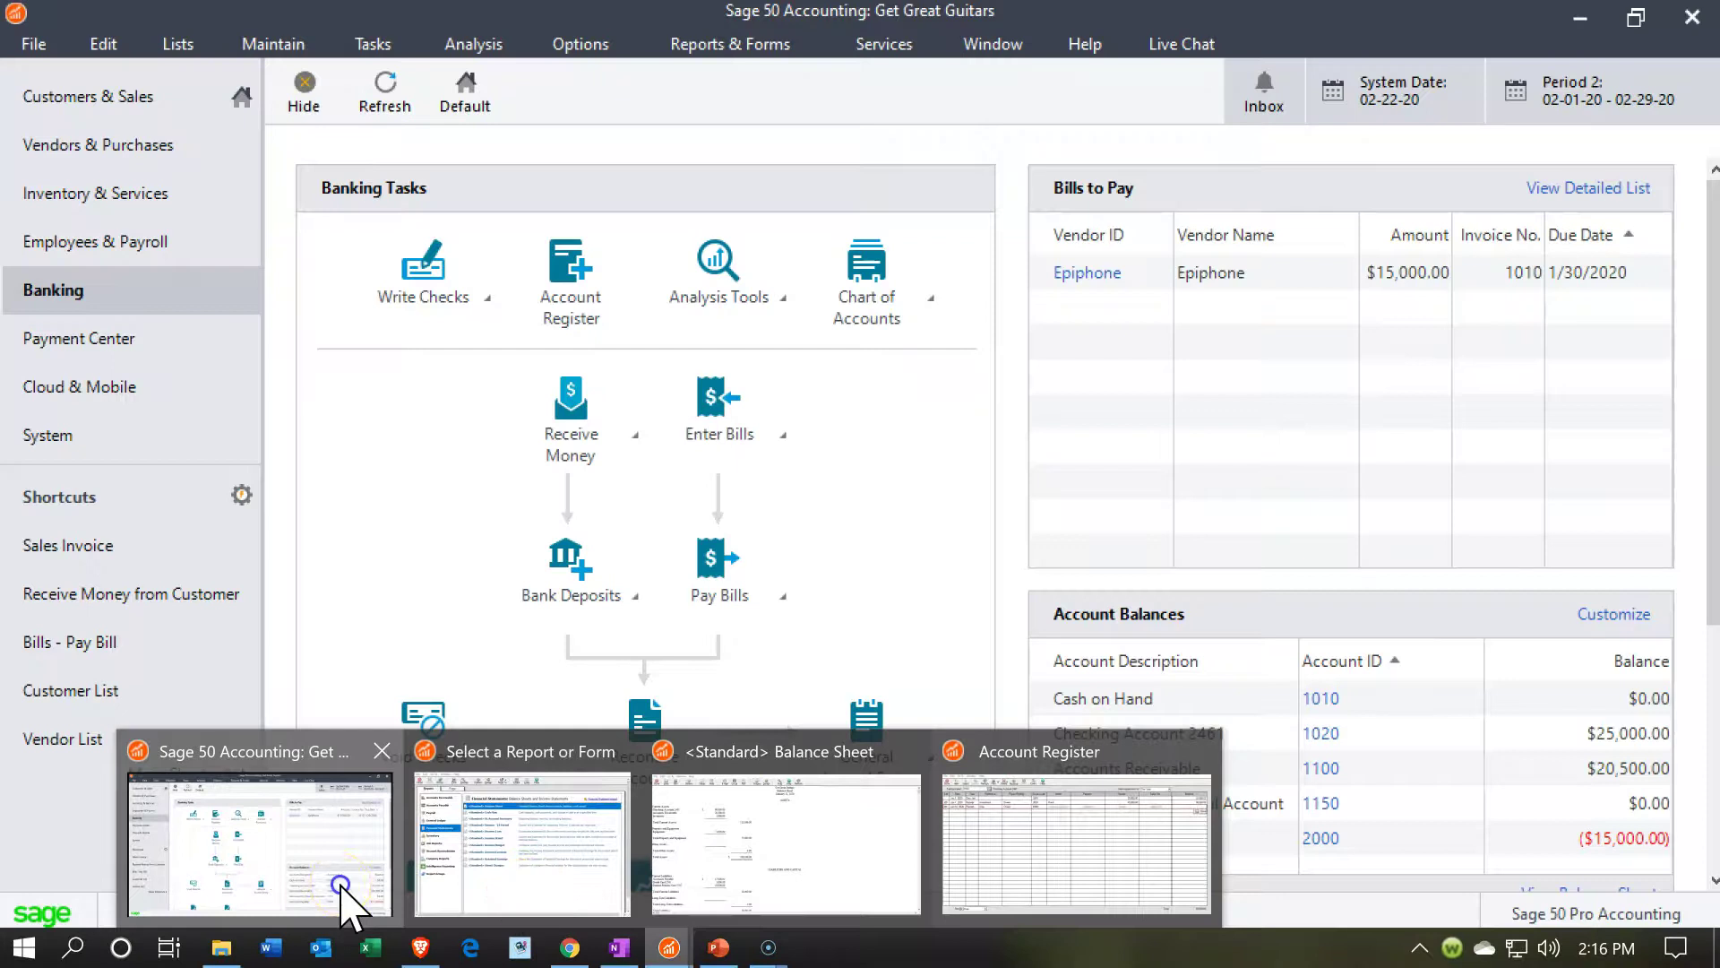
{"action": "left_click", "coordinate": [340, 860]}
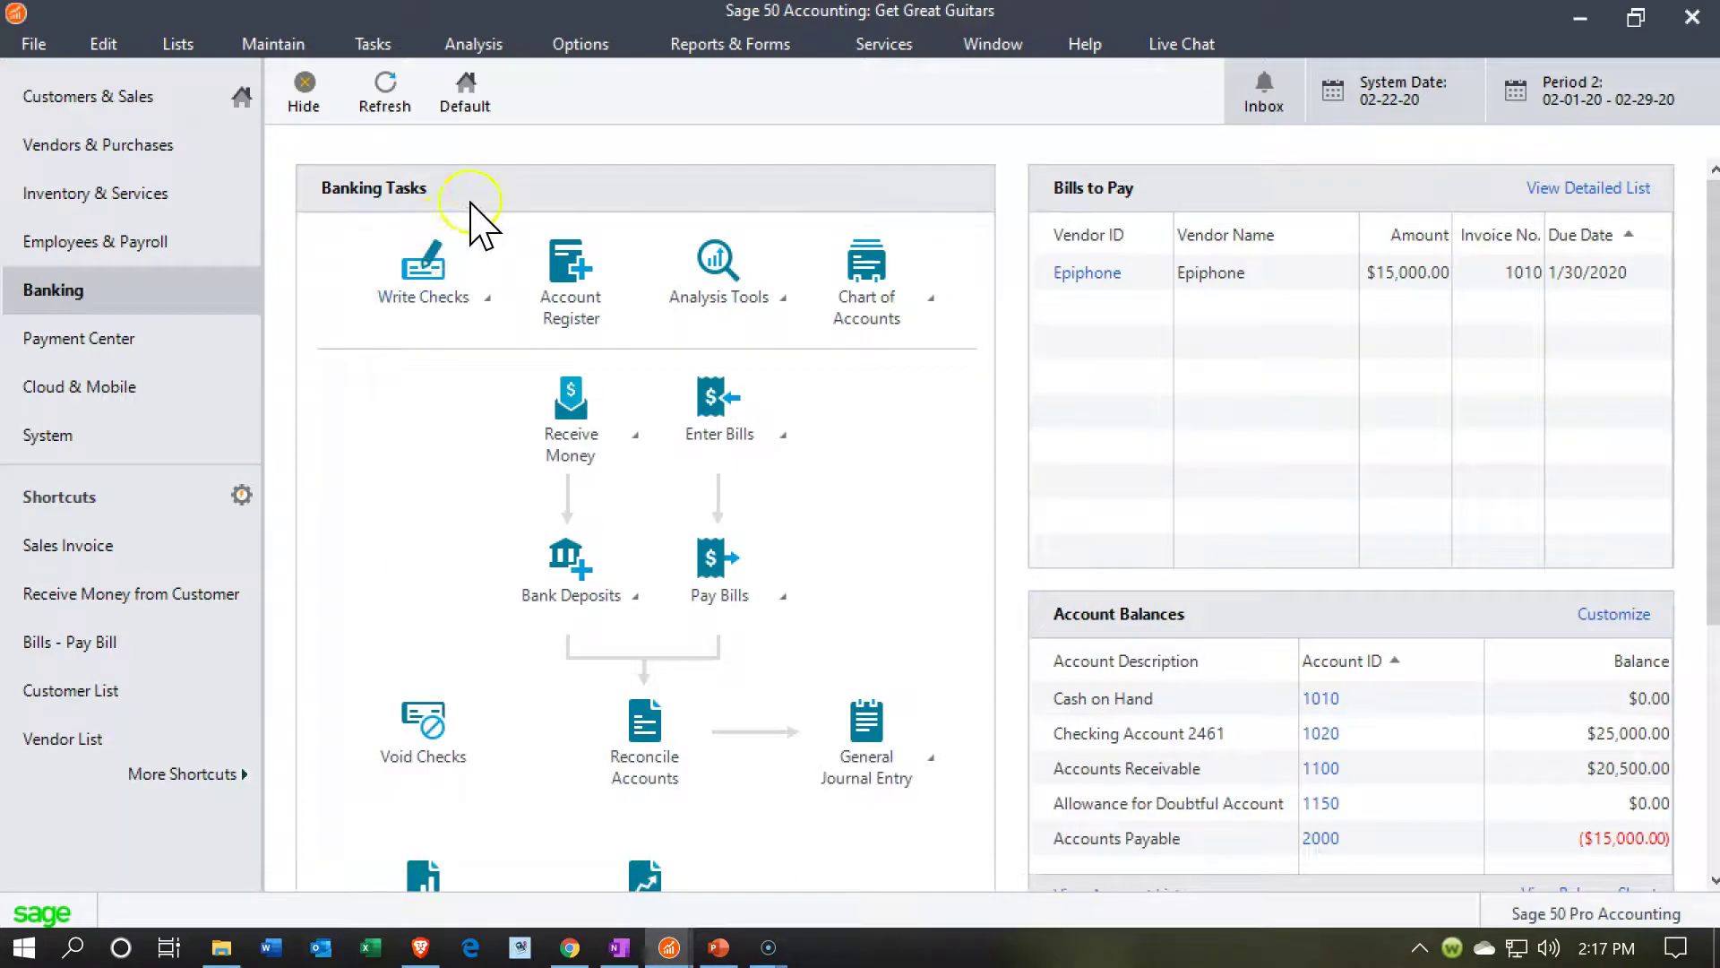
{"action": "left_click", "coordinate": [698, 47]}
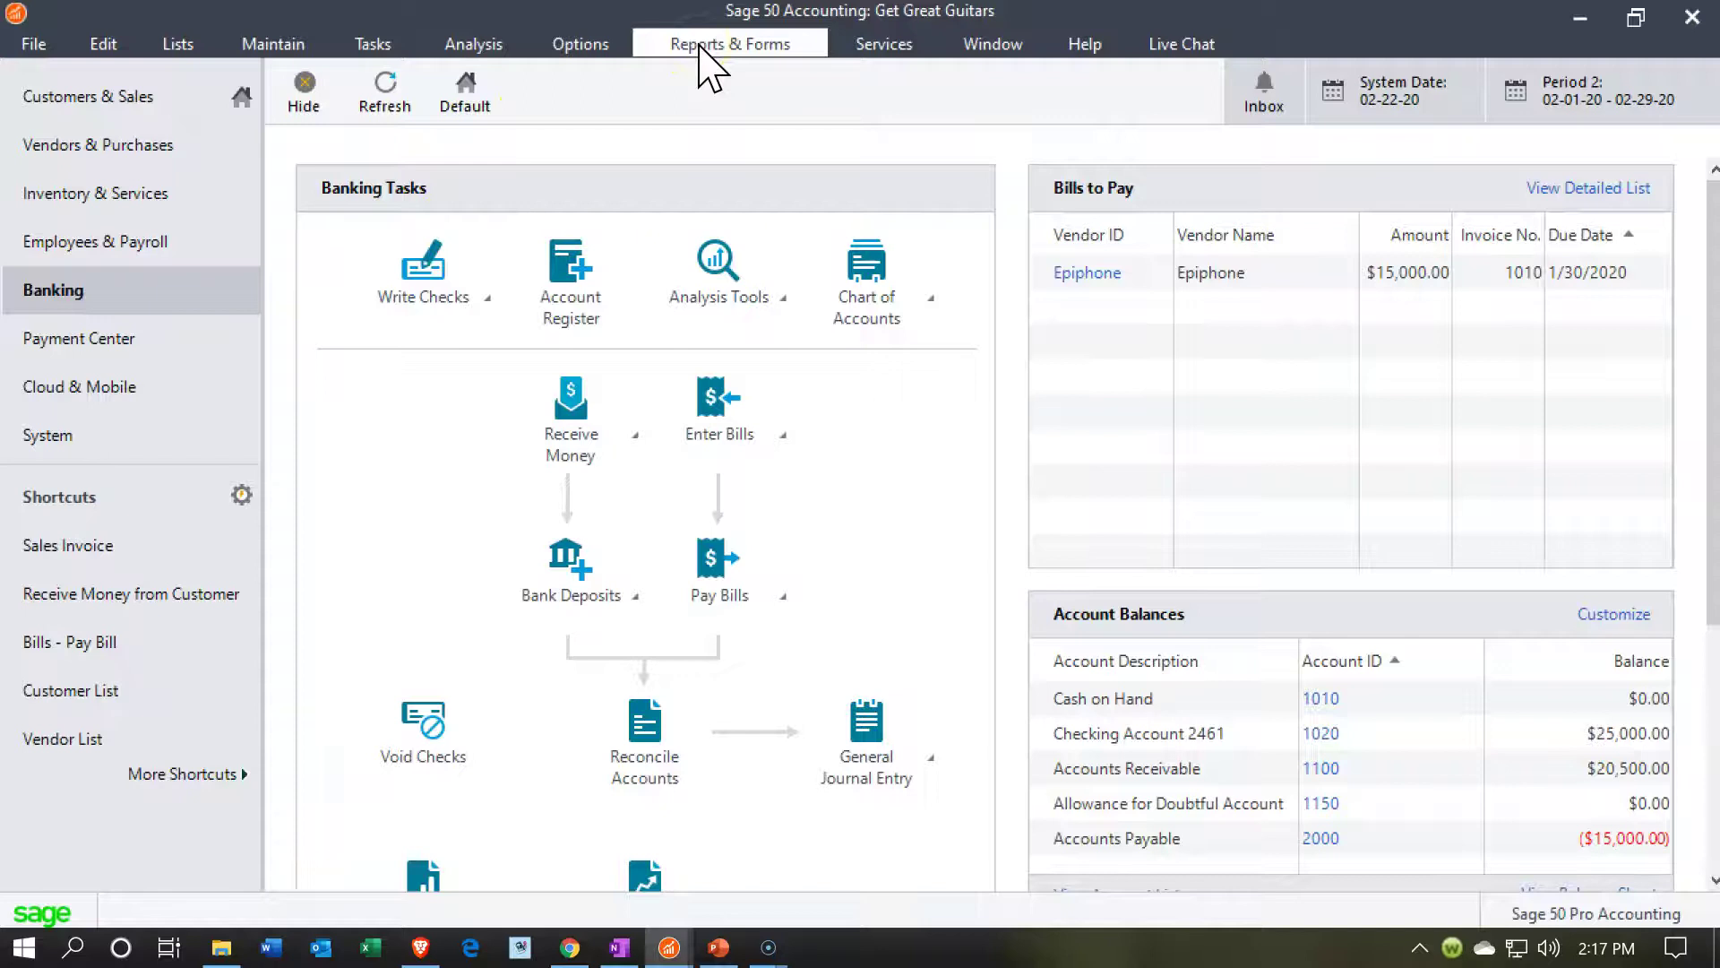
{"action": "left_click", "coordinate": [58, 15]}
{"action": "left_click", "coordinate": [178, 44]}
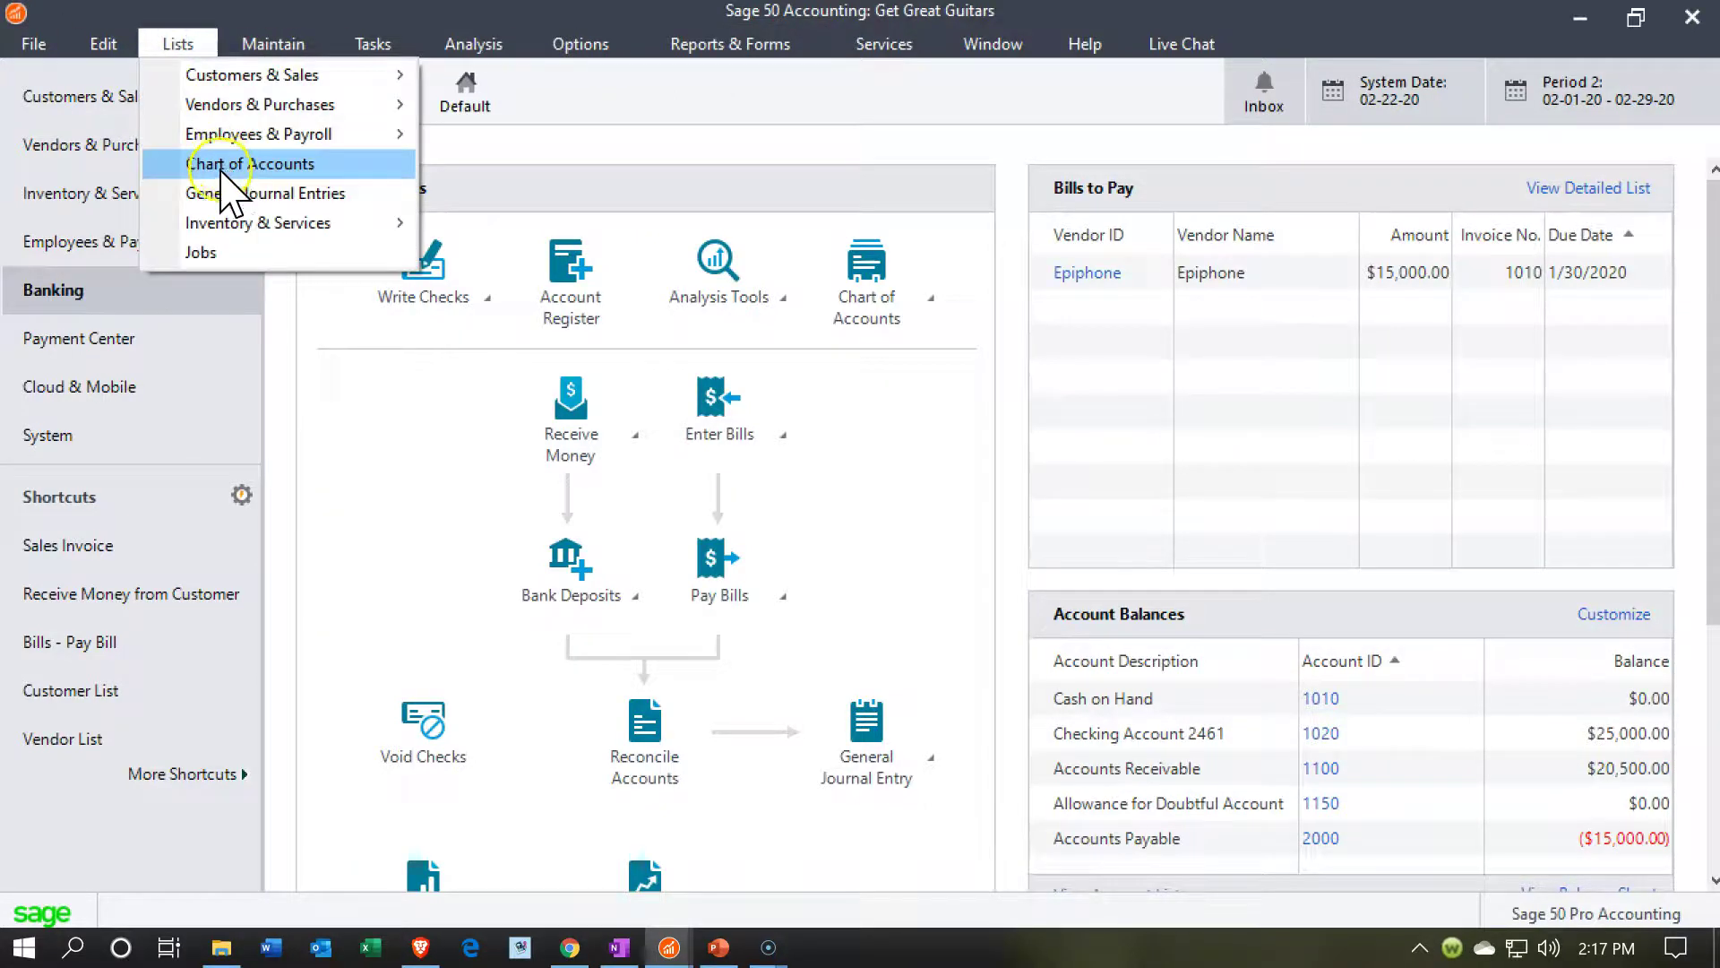
{"action": "left_click", "coordinate": [295, 163]}
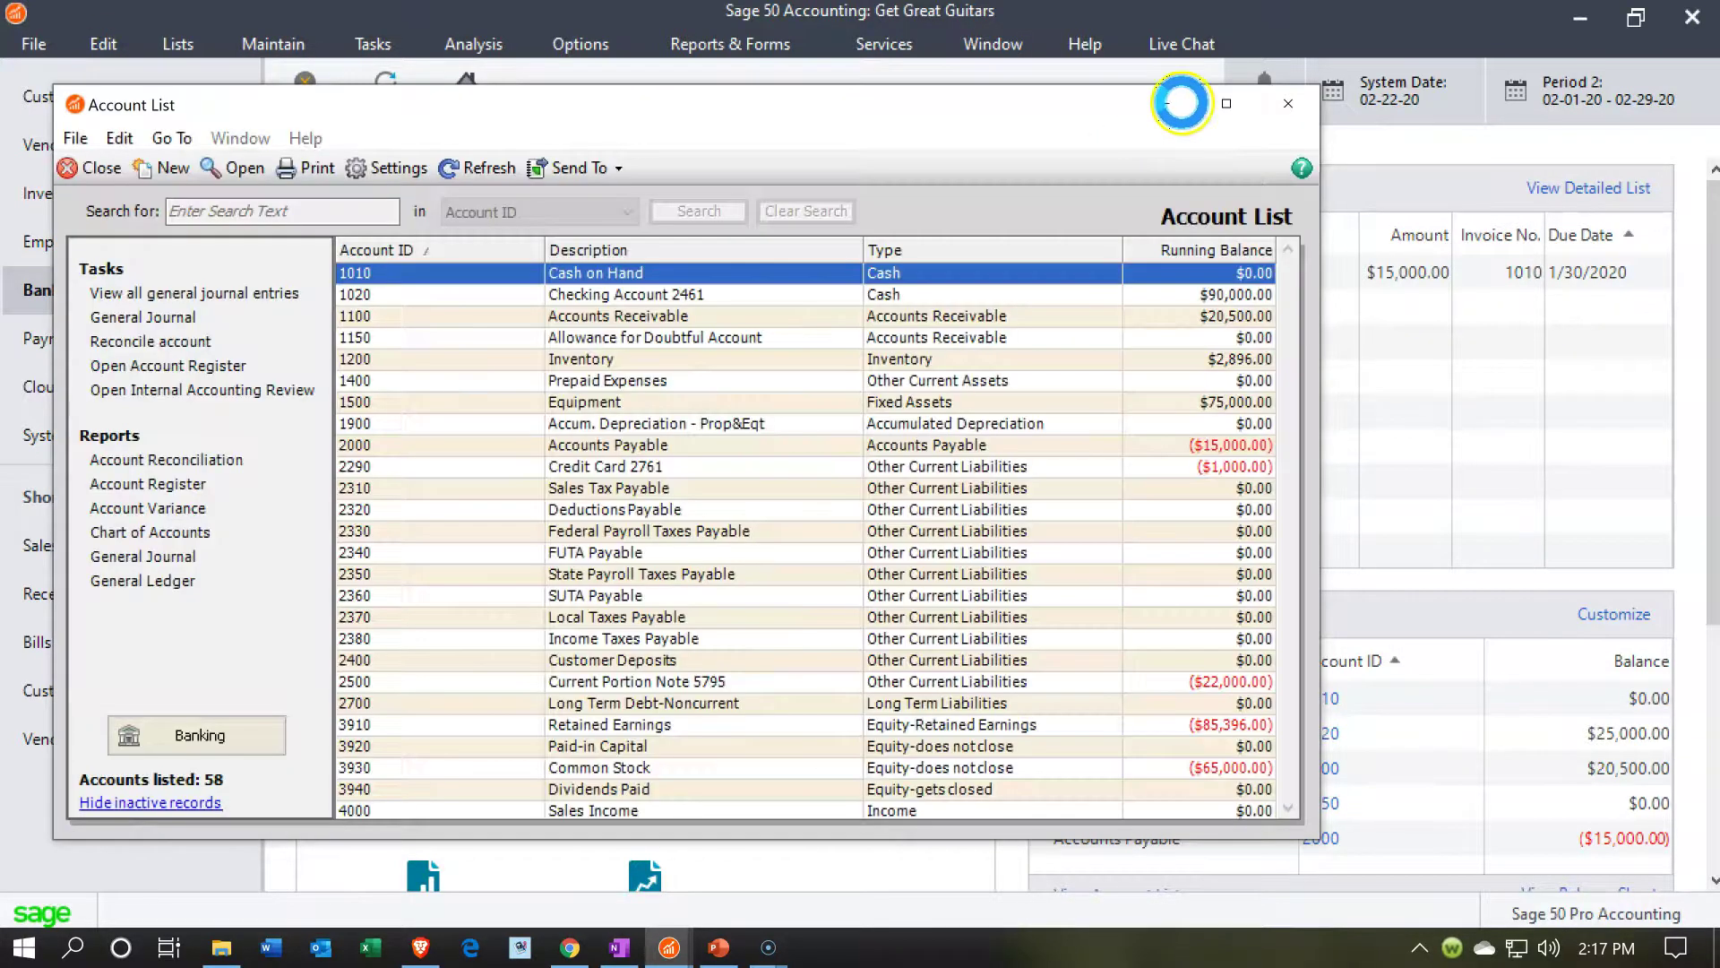
{"action": "left_click", "coordinate": [1227, 104]}
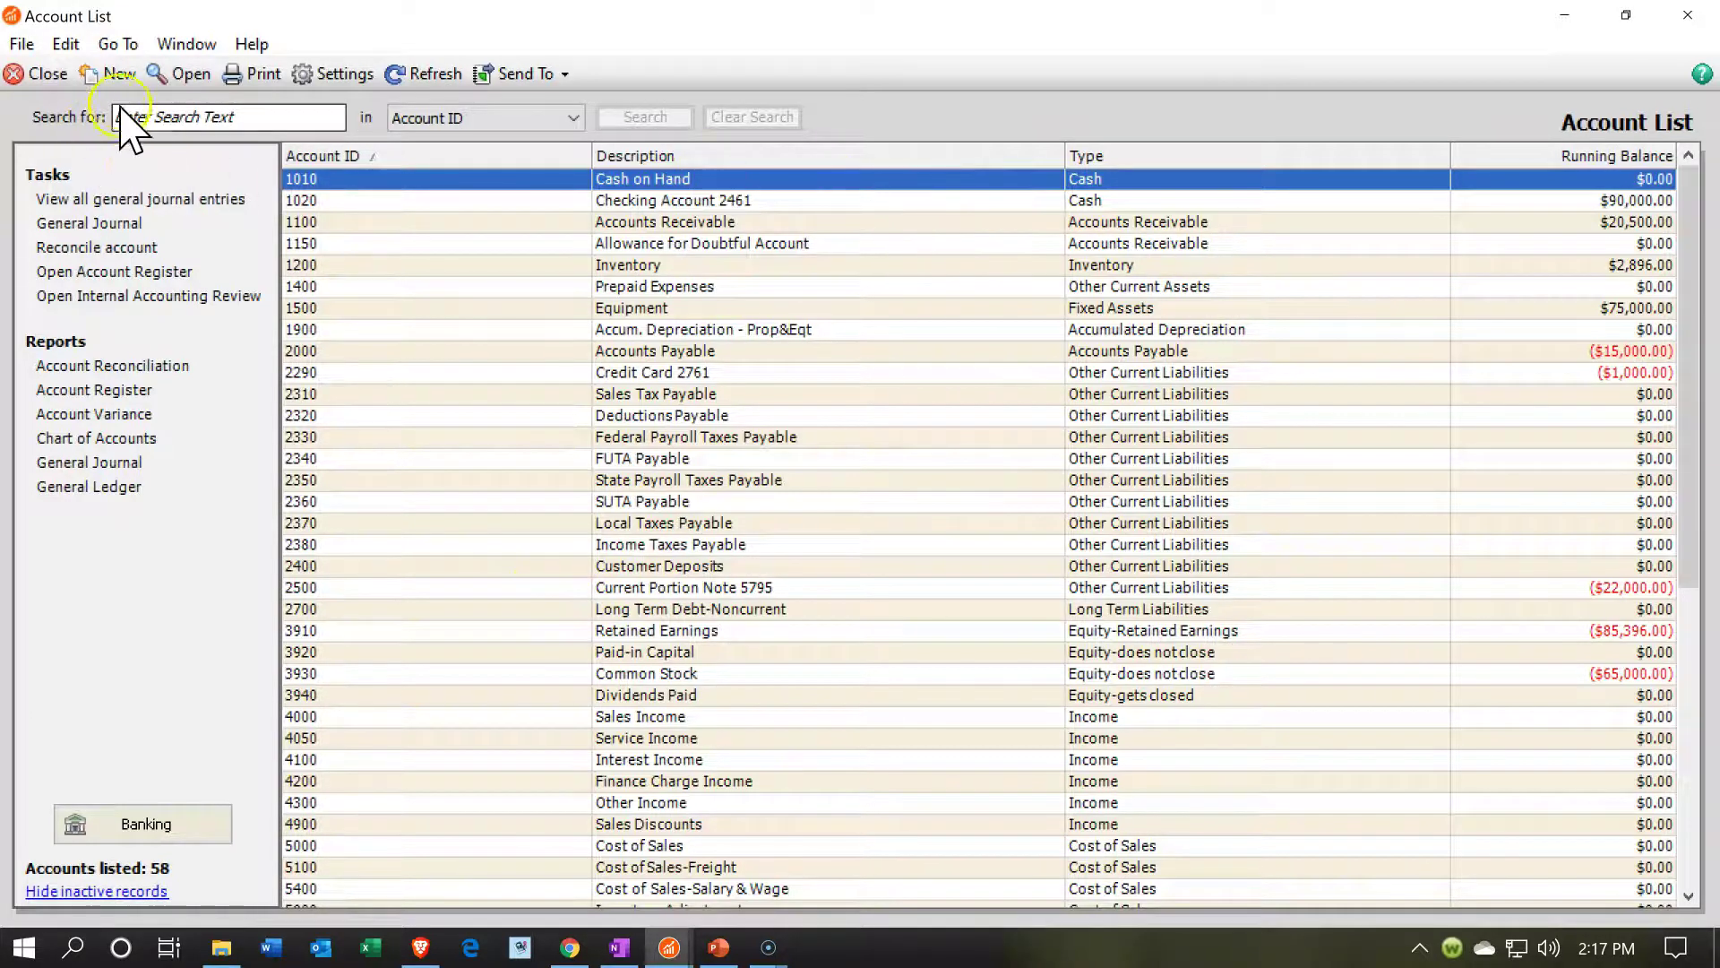
Step: Start a new general ledger account with ID 2510 and the description Current Portion Note 3417
{"action": "left_click", "coordinate": [115, 74]}
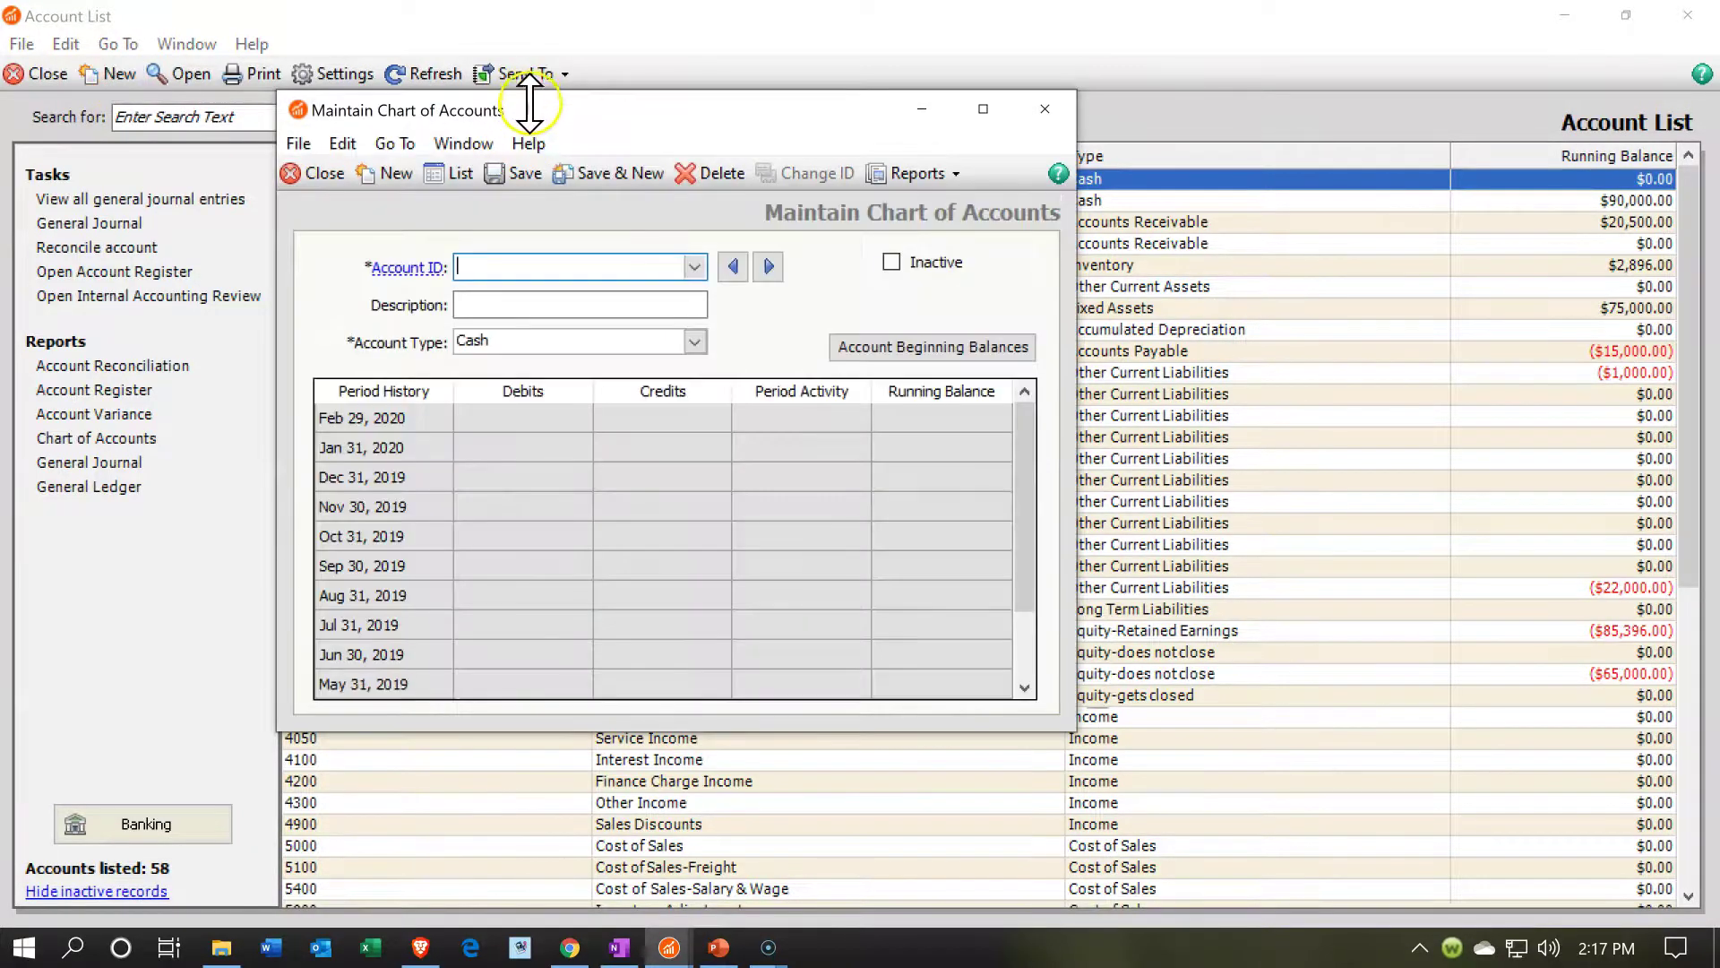
{"action": "left_click_drag", "start_coordinate": [568, 104], "coordinate": [1011, 90]}
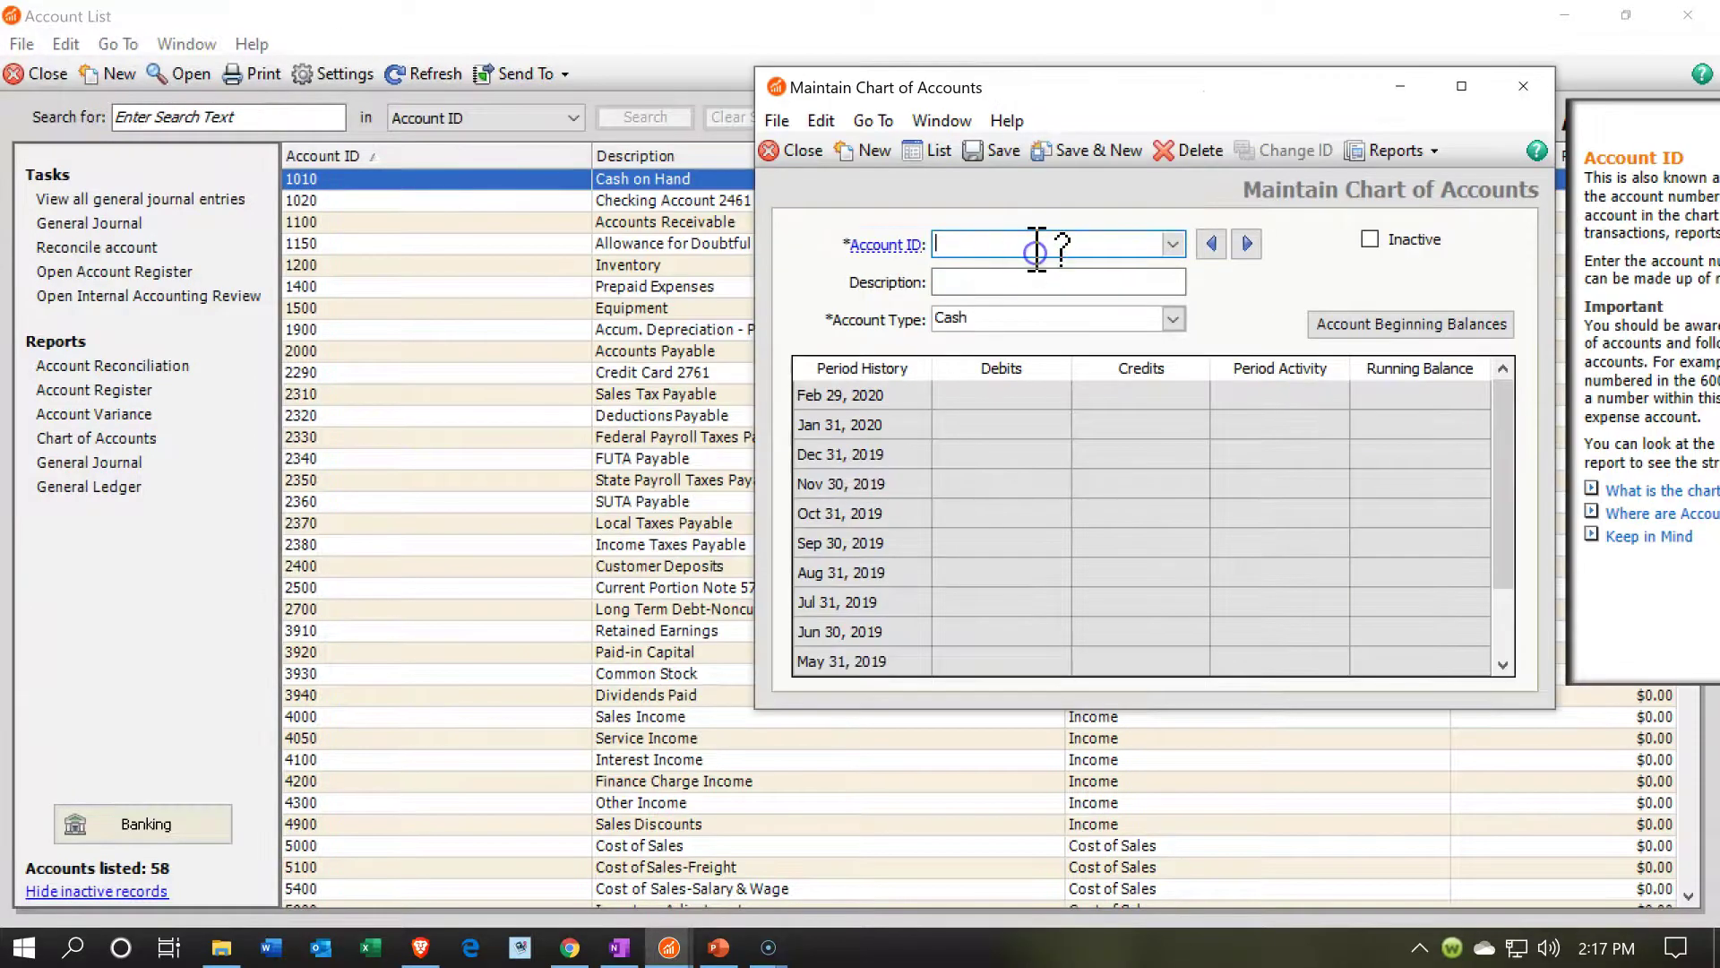
{"action": "type", "text": "2510"}
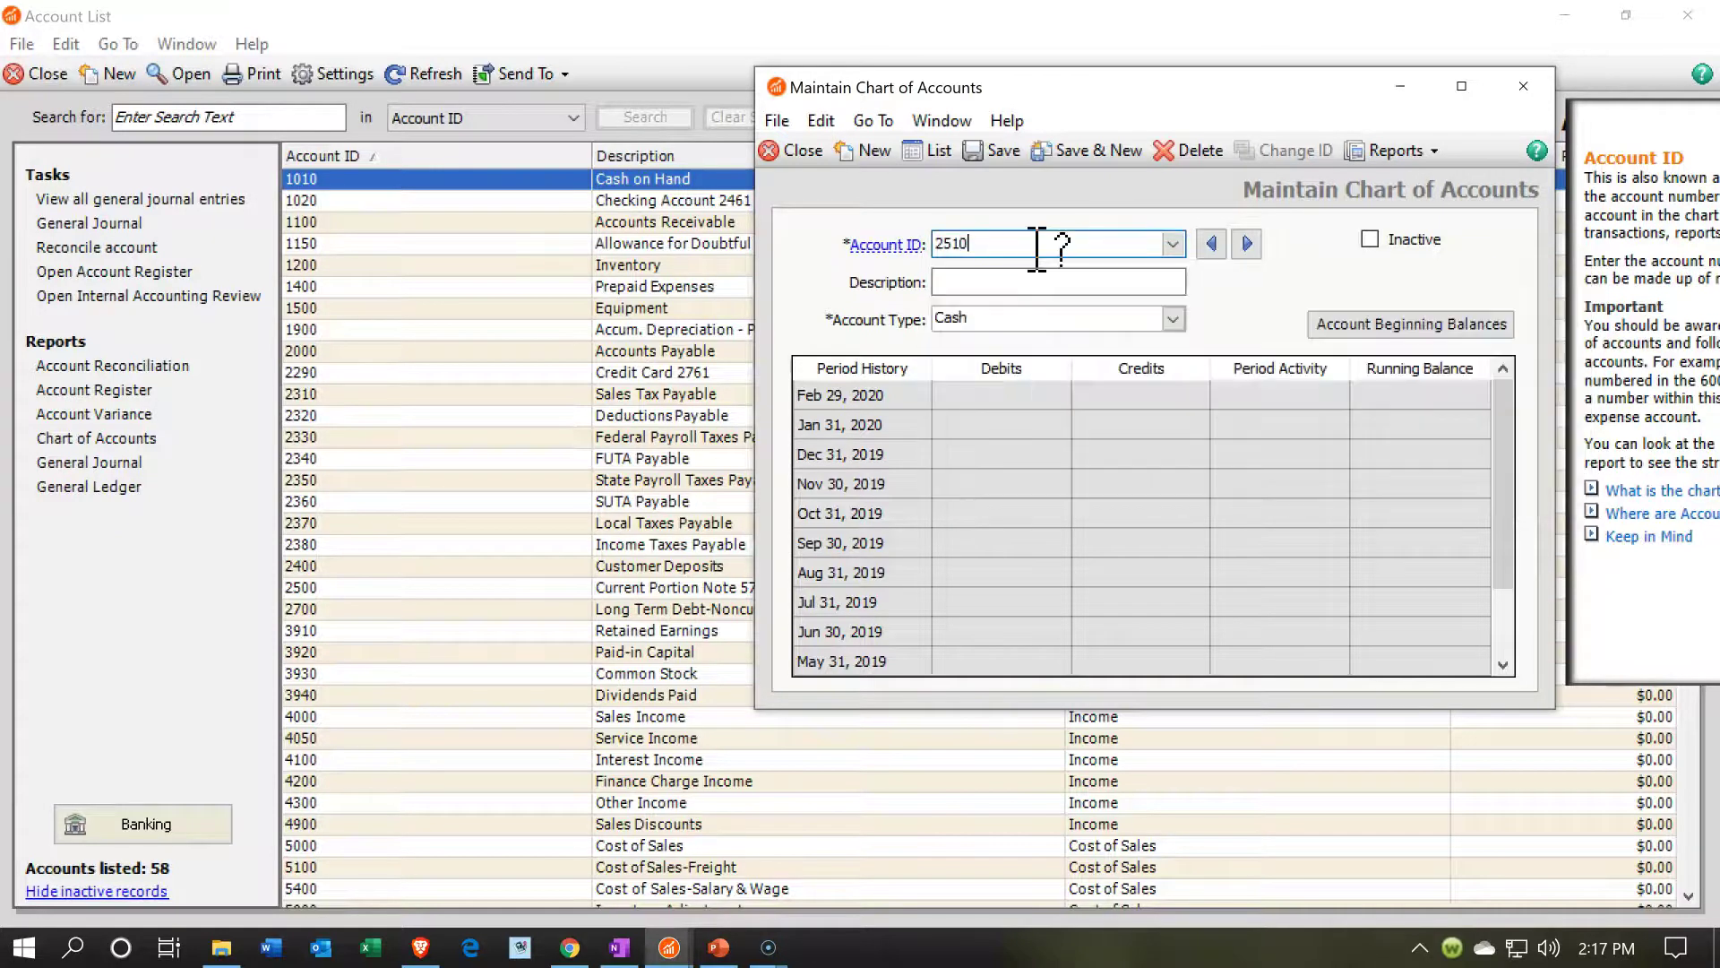
{"action": "left_click", "coordinate": [949, 285]}
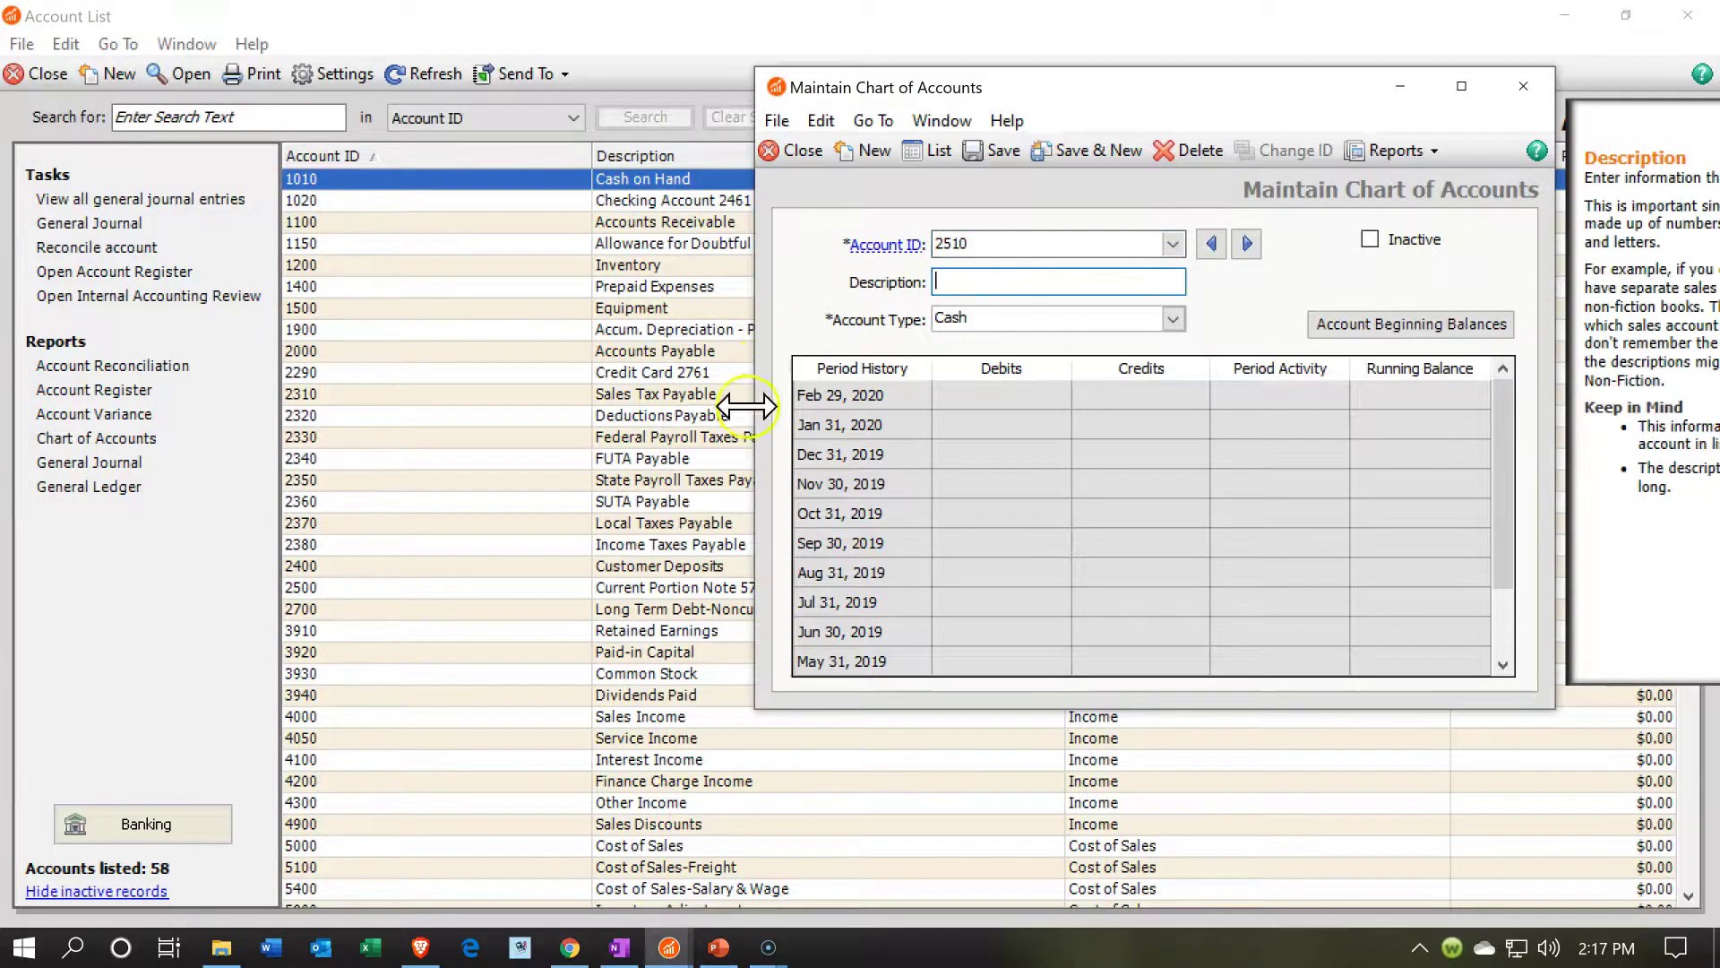
{"action": "left_click_drag", "start_coordinate": [1094, 79], "coordinate": [1140, 92]}
{"action": "left_click", "coordinate": [1121, 256]}
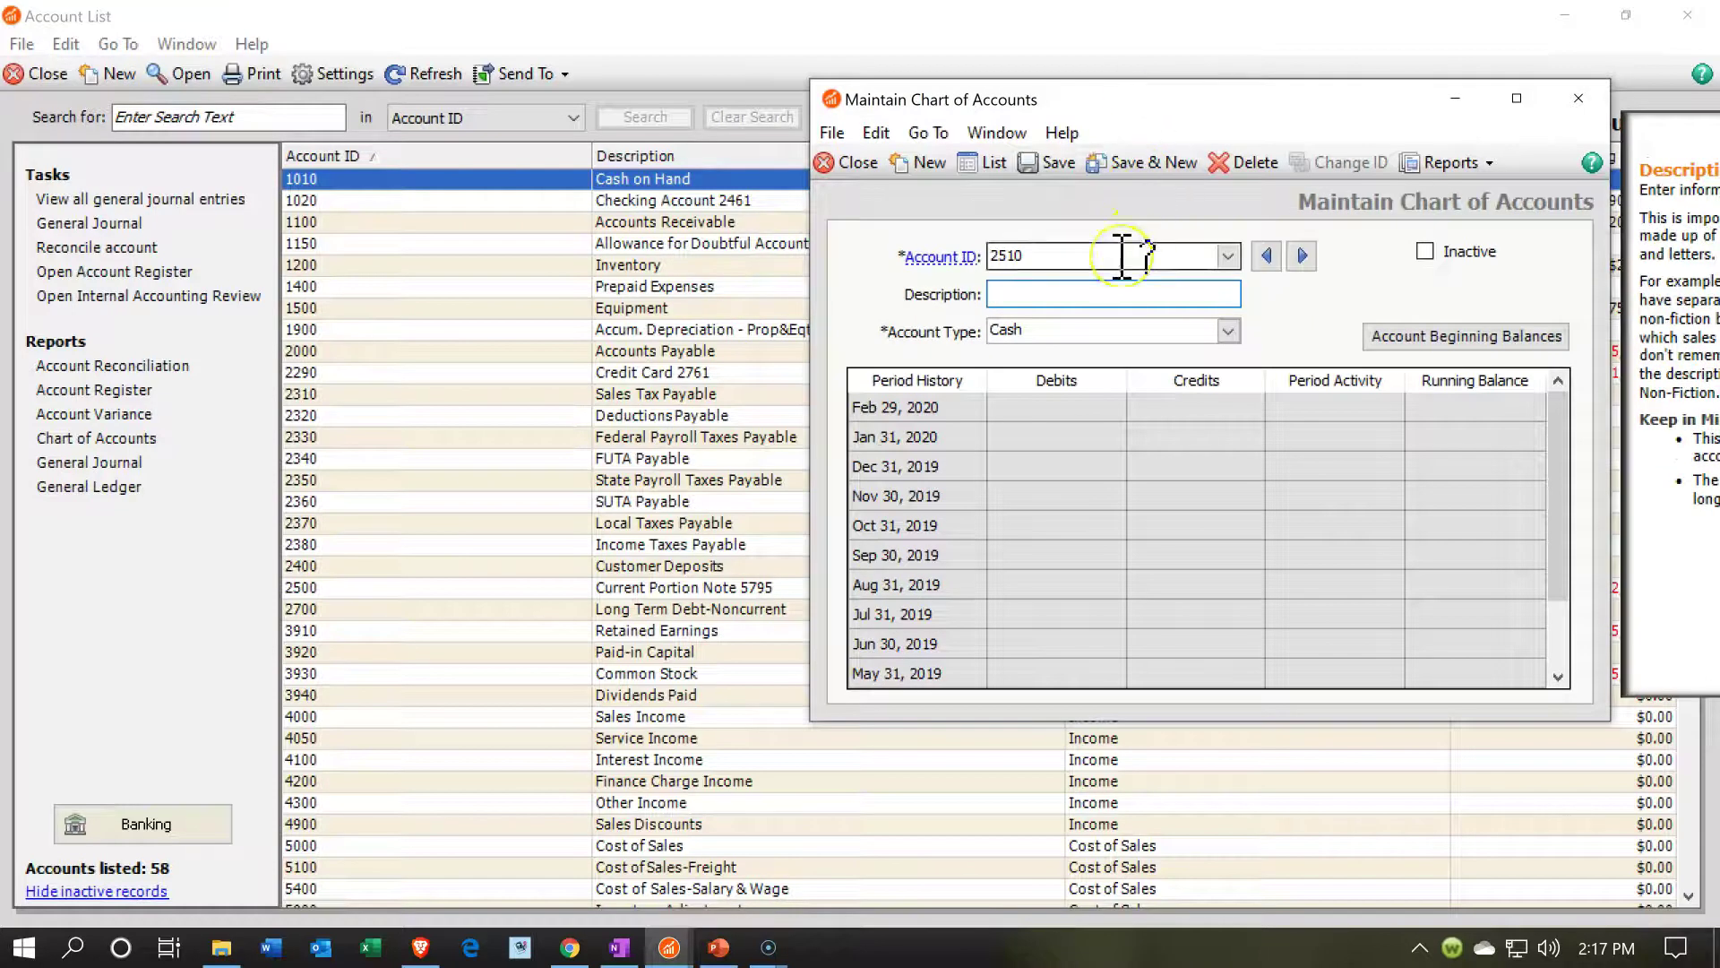
{"action": "type", "text": "Cur"}
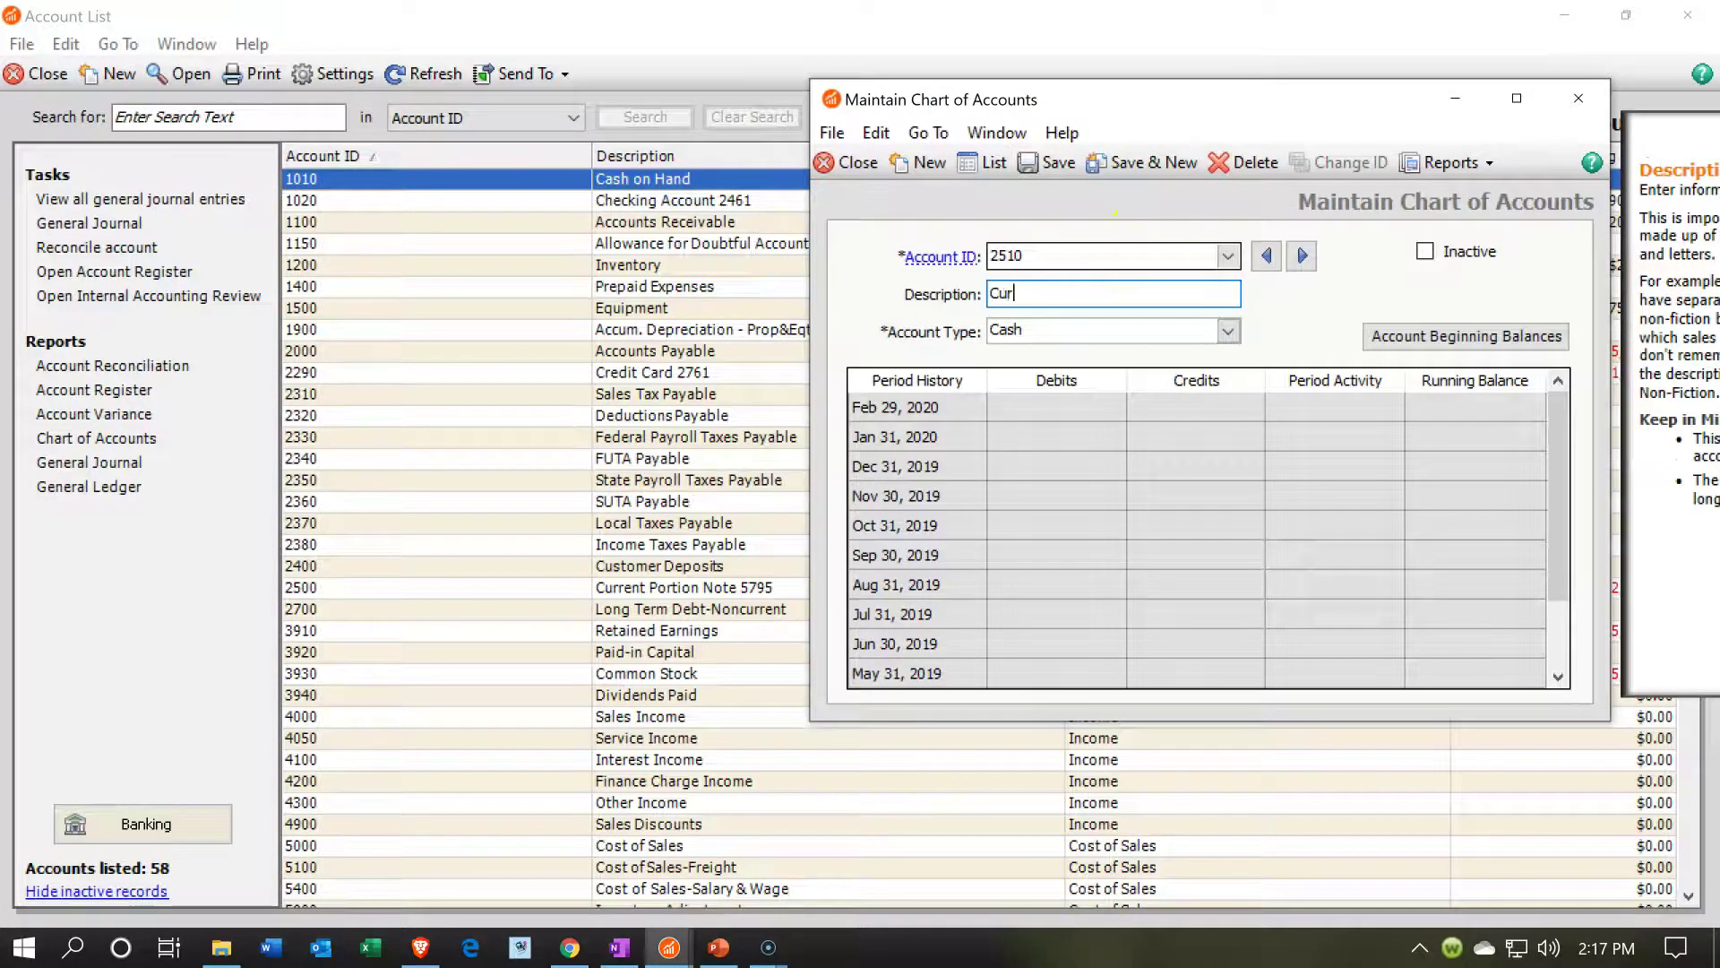
{"action": "type", "text": "rent Portion Note 3417"}
Step: Set the type of new account 2510 to Other Current Liabilities
{"action": "left_click", "coordinate": [1187, 331]}
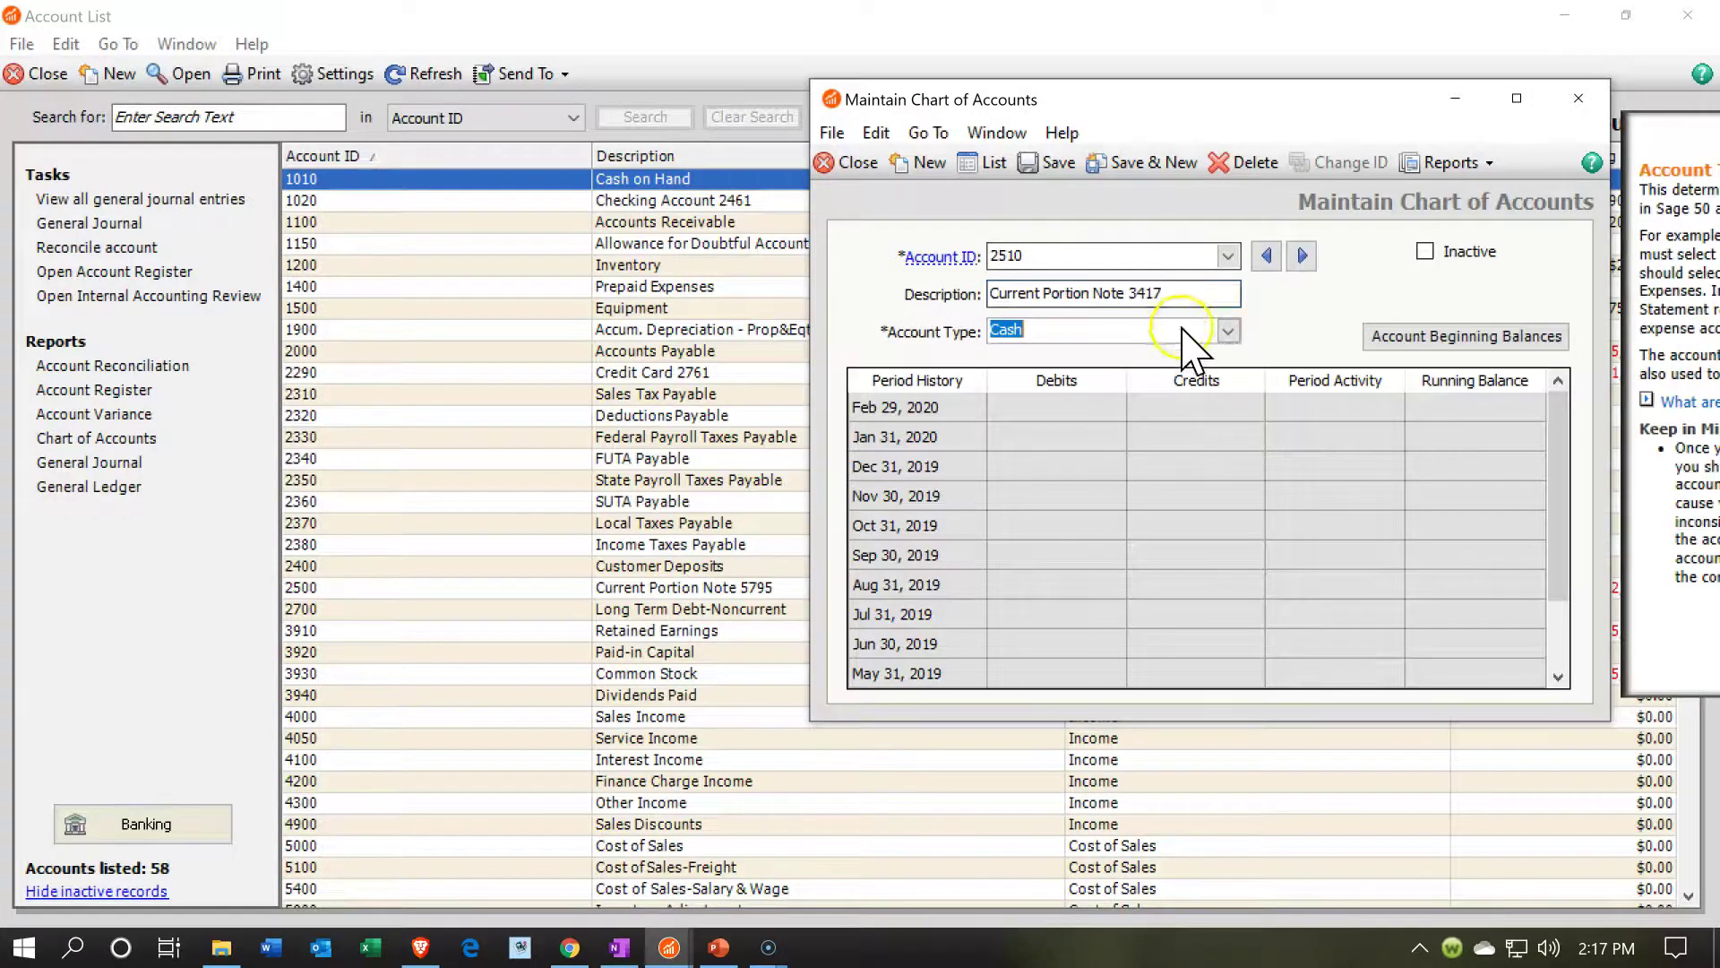
{"action": "left_click", "coordinate": [1227, 332]}
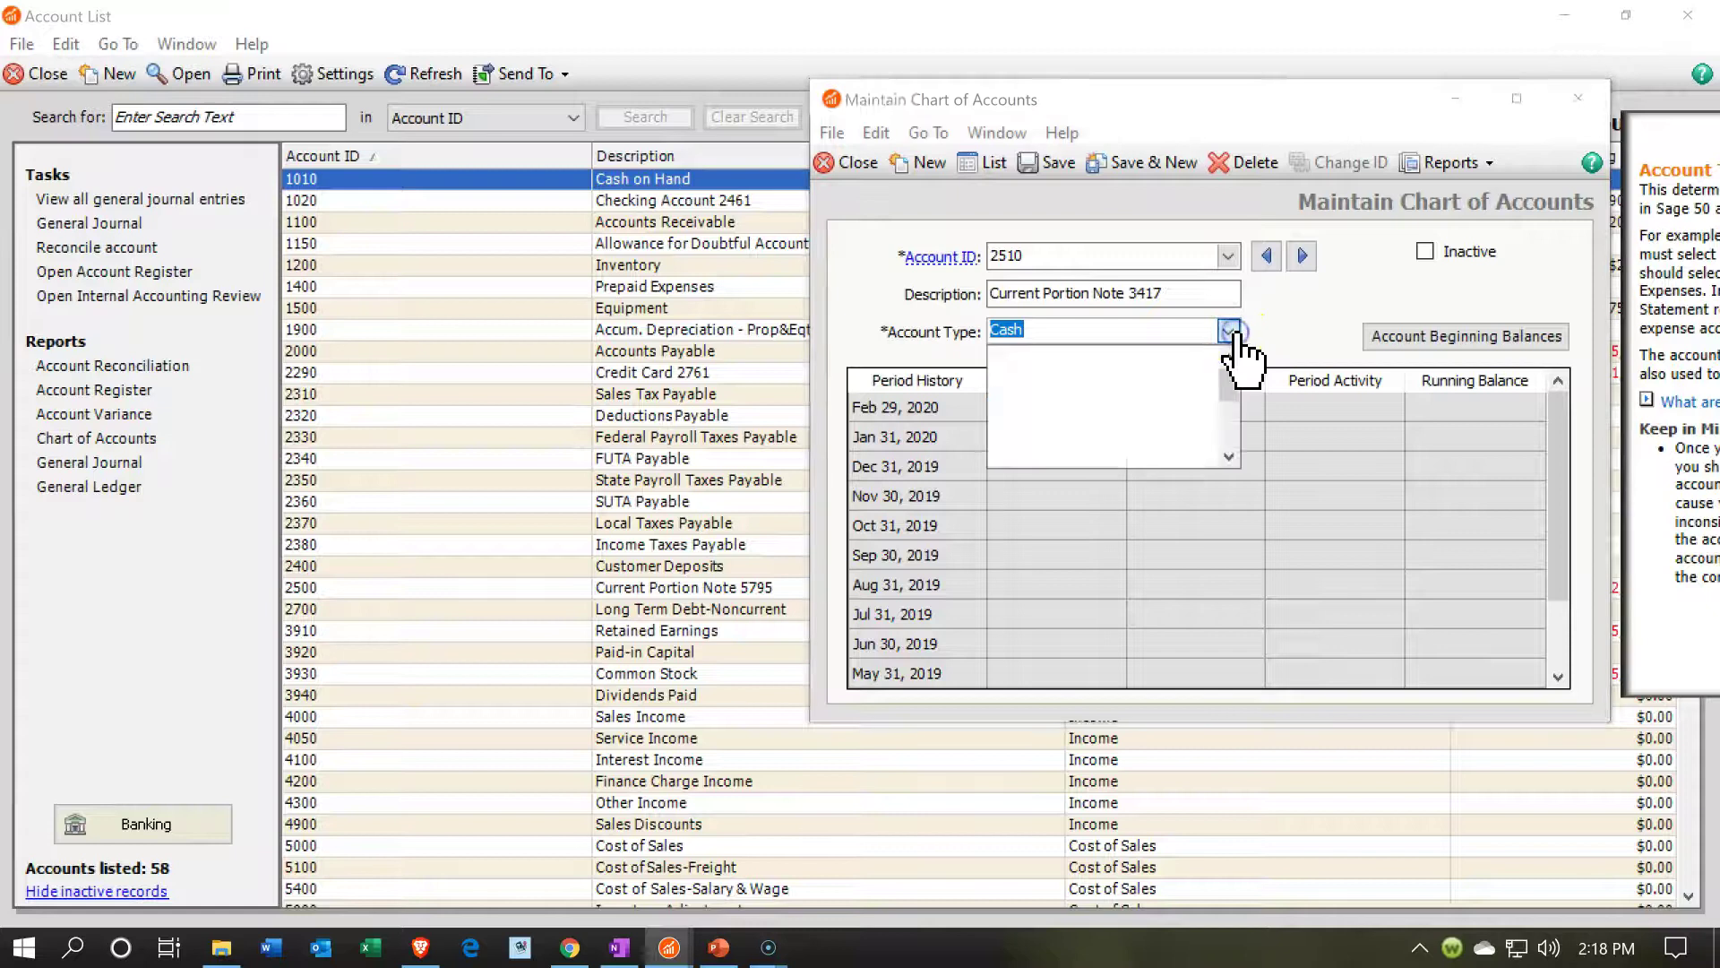
{"action": "scroll", "coordinate": [1183, 412], "scroll_direction": "down", "scroll_amount": 3}
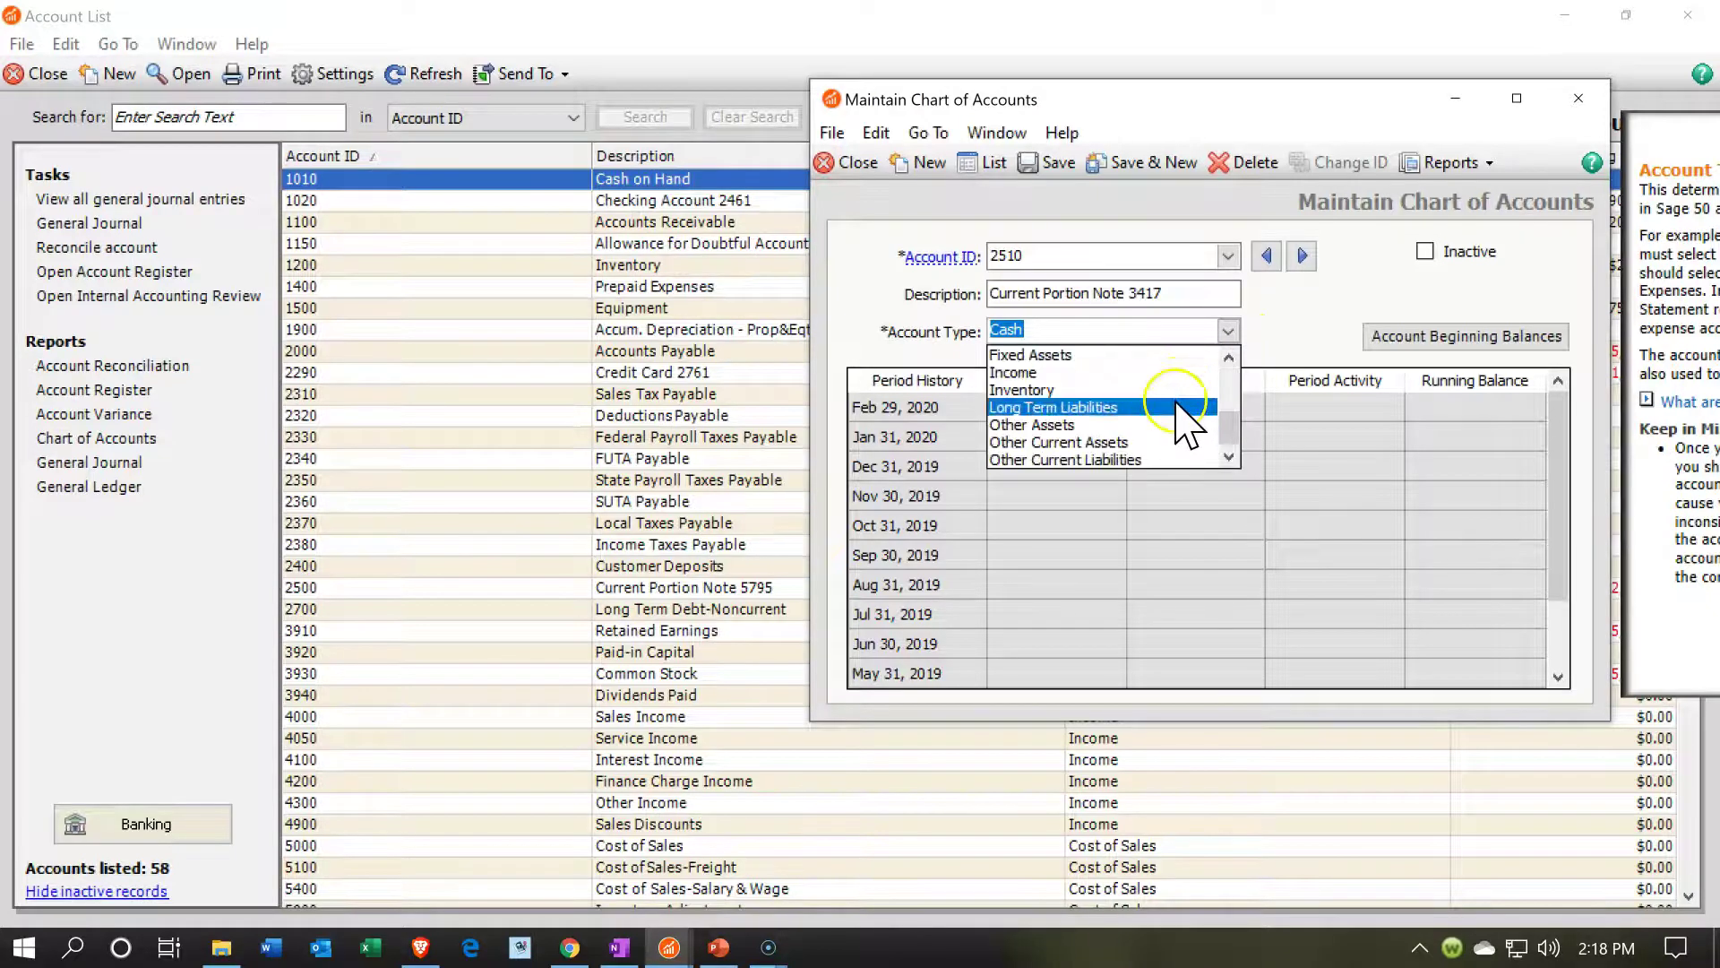
{"action": "left_click", "coordinate": [1113, 460]}
{"action": "left_click", "coordinate": [1378, 348]}
{"action": "left_click", "coordinate": [1315, 108]}
{"action": "left_click_drag", "start_coordinate": [1316, 108], "coordinate": [743, 106]}
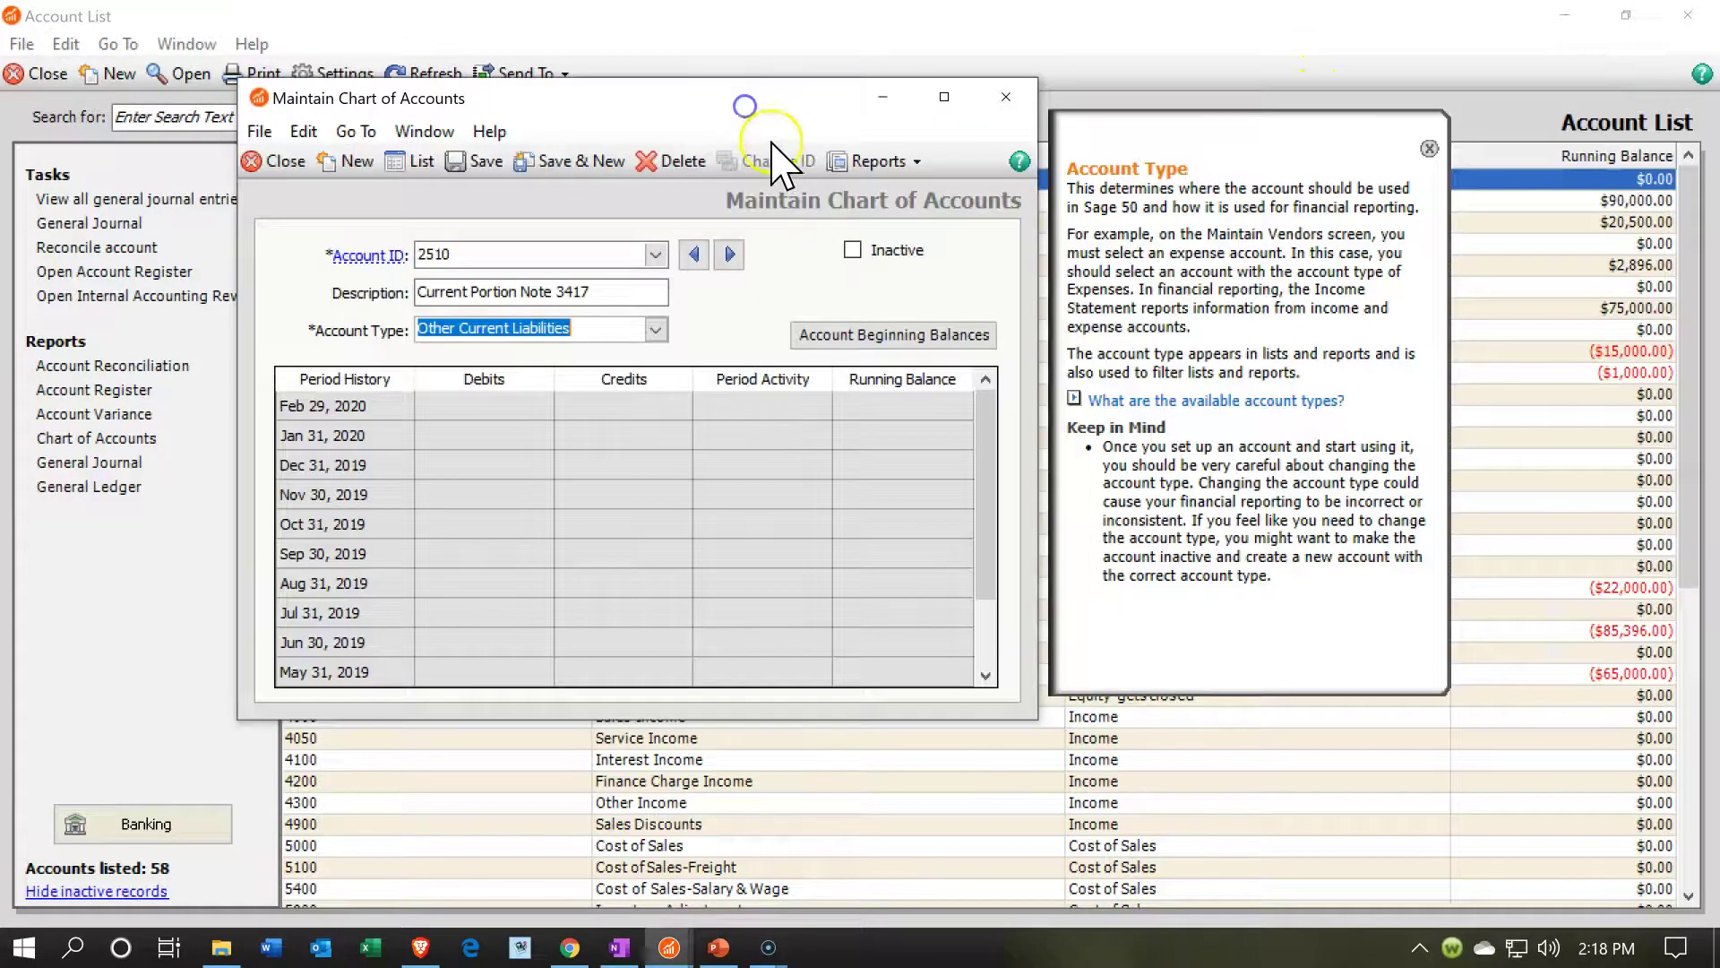
{"action": "left_click", "coordinate": [788, 180]}
Step: Save account 2510, close its record, and refresh the account list
{"action": "left_click", "coordinate": [484, 162]}
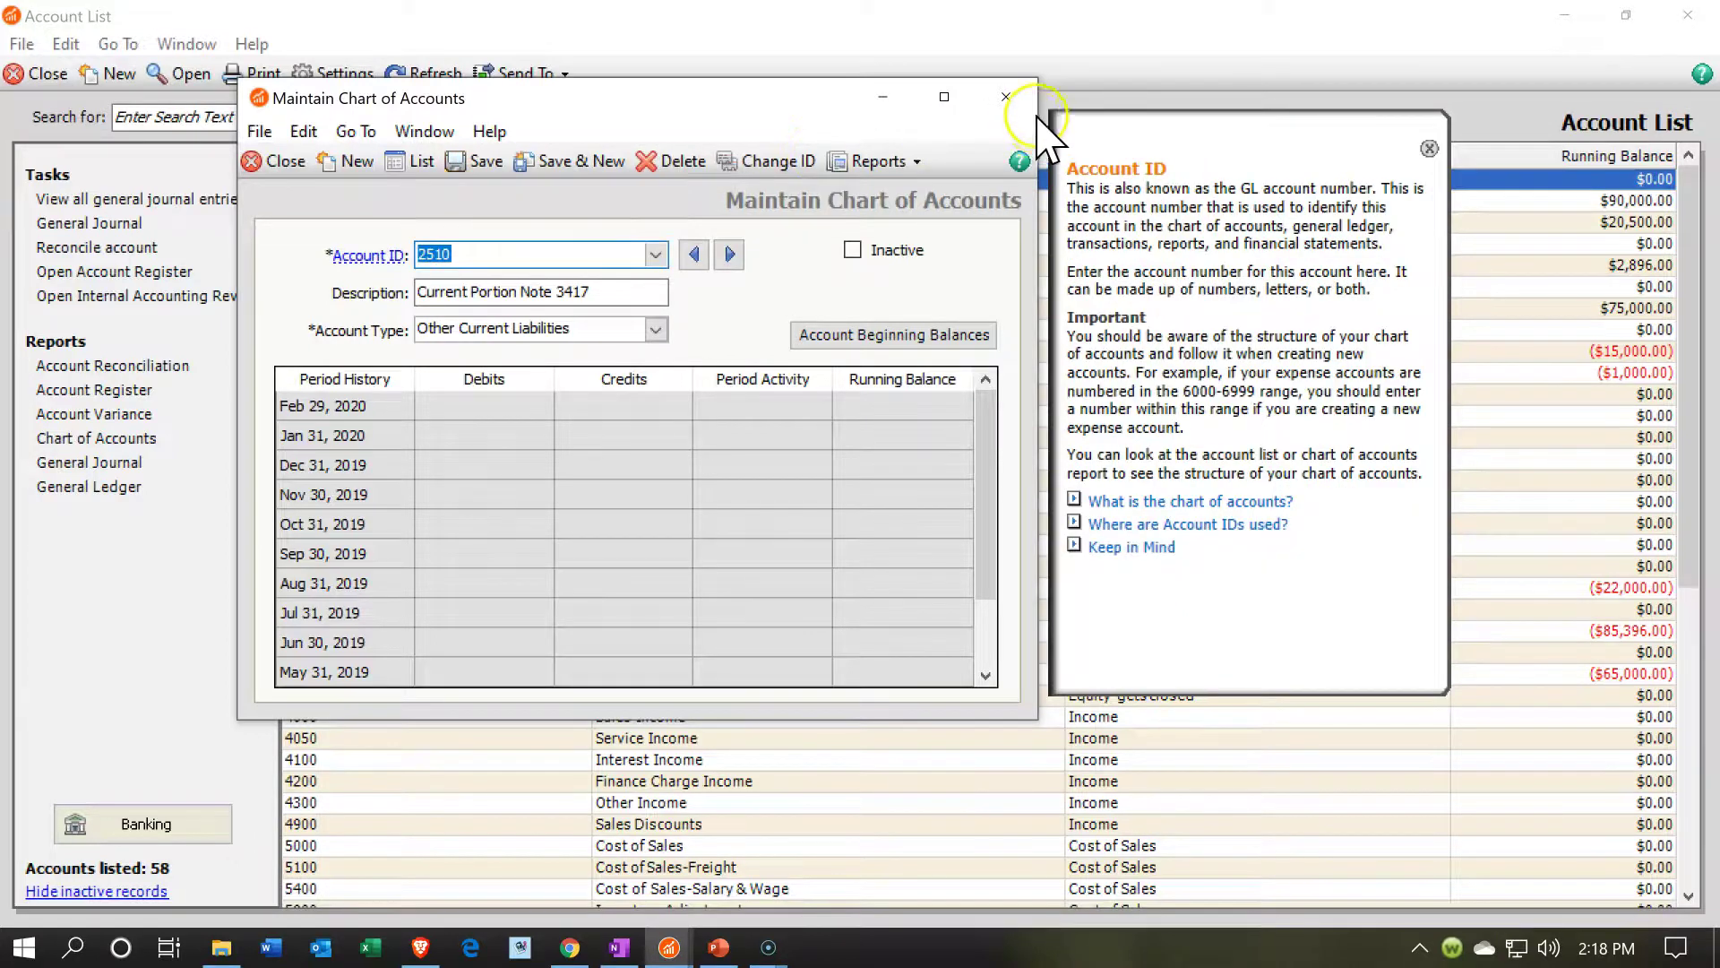
{"action": "left_click", "coordinate": [1007, 96]}
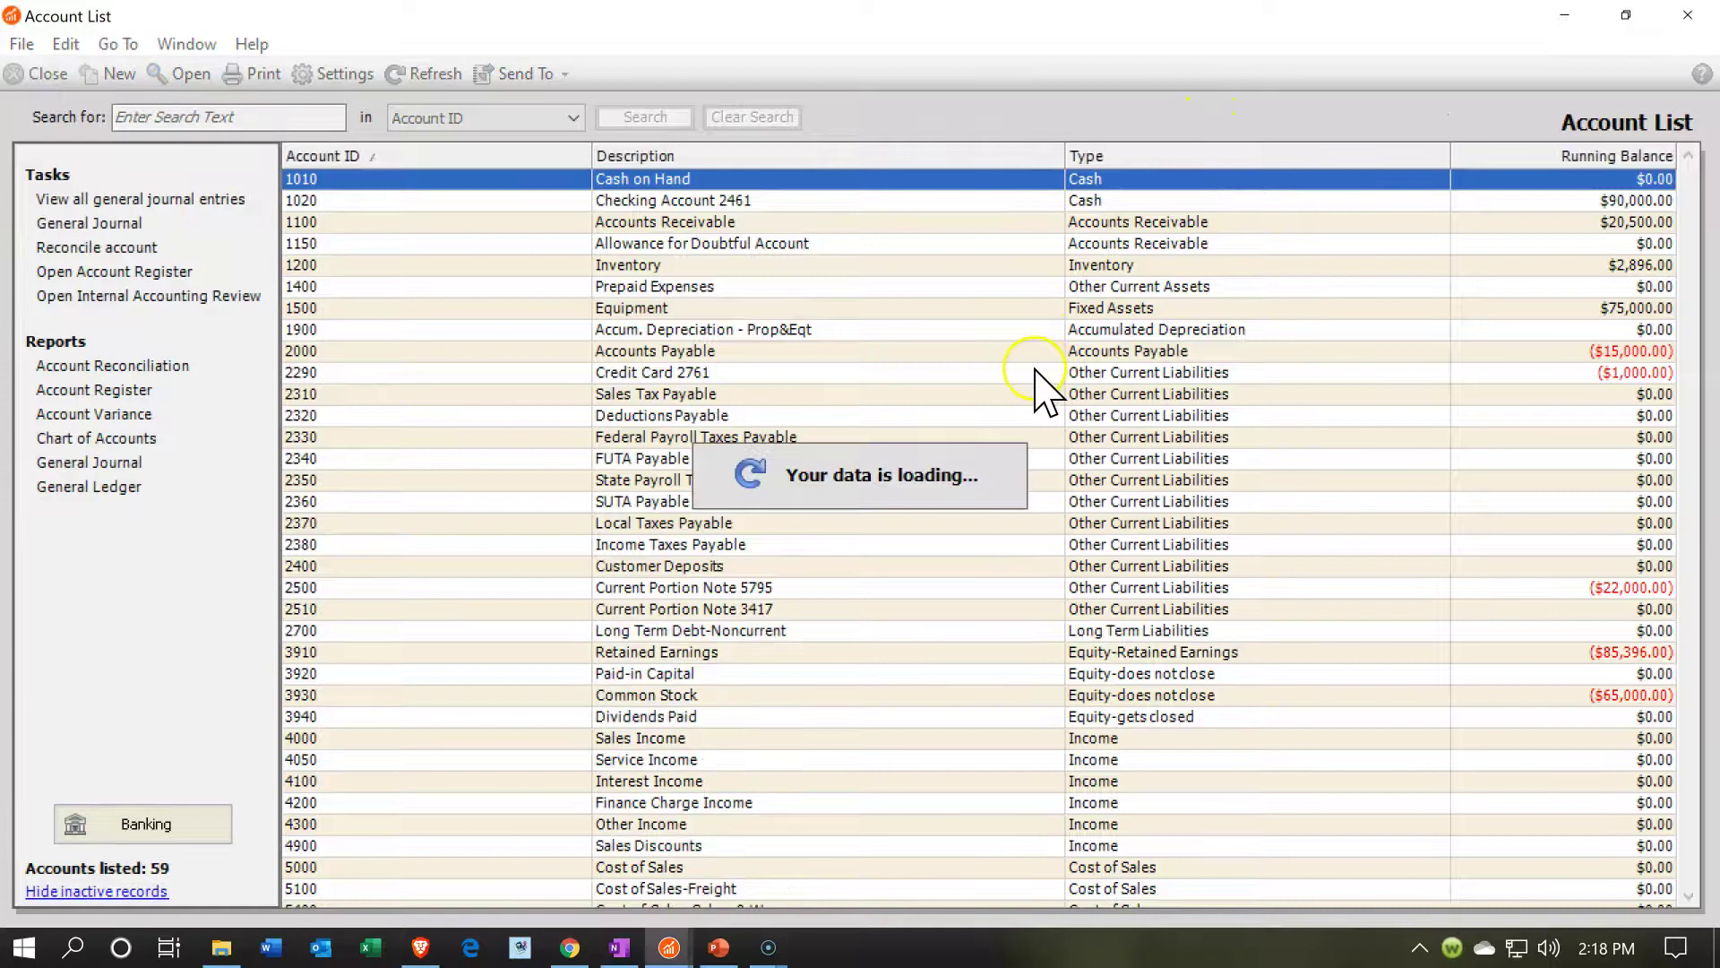
{"action": "left_click", "coordinate": [421, 74]}
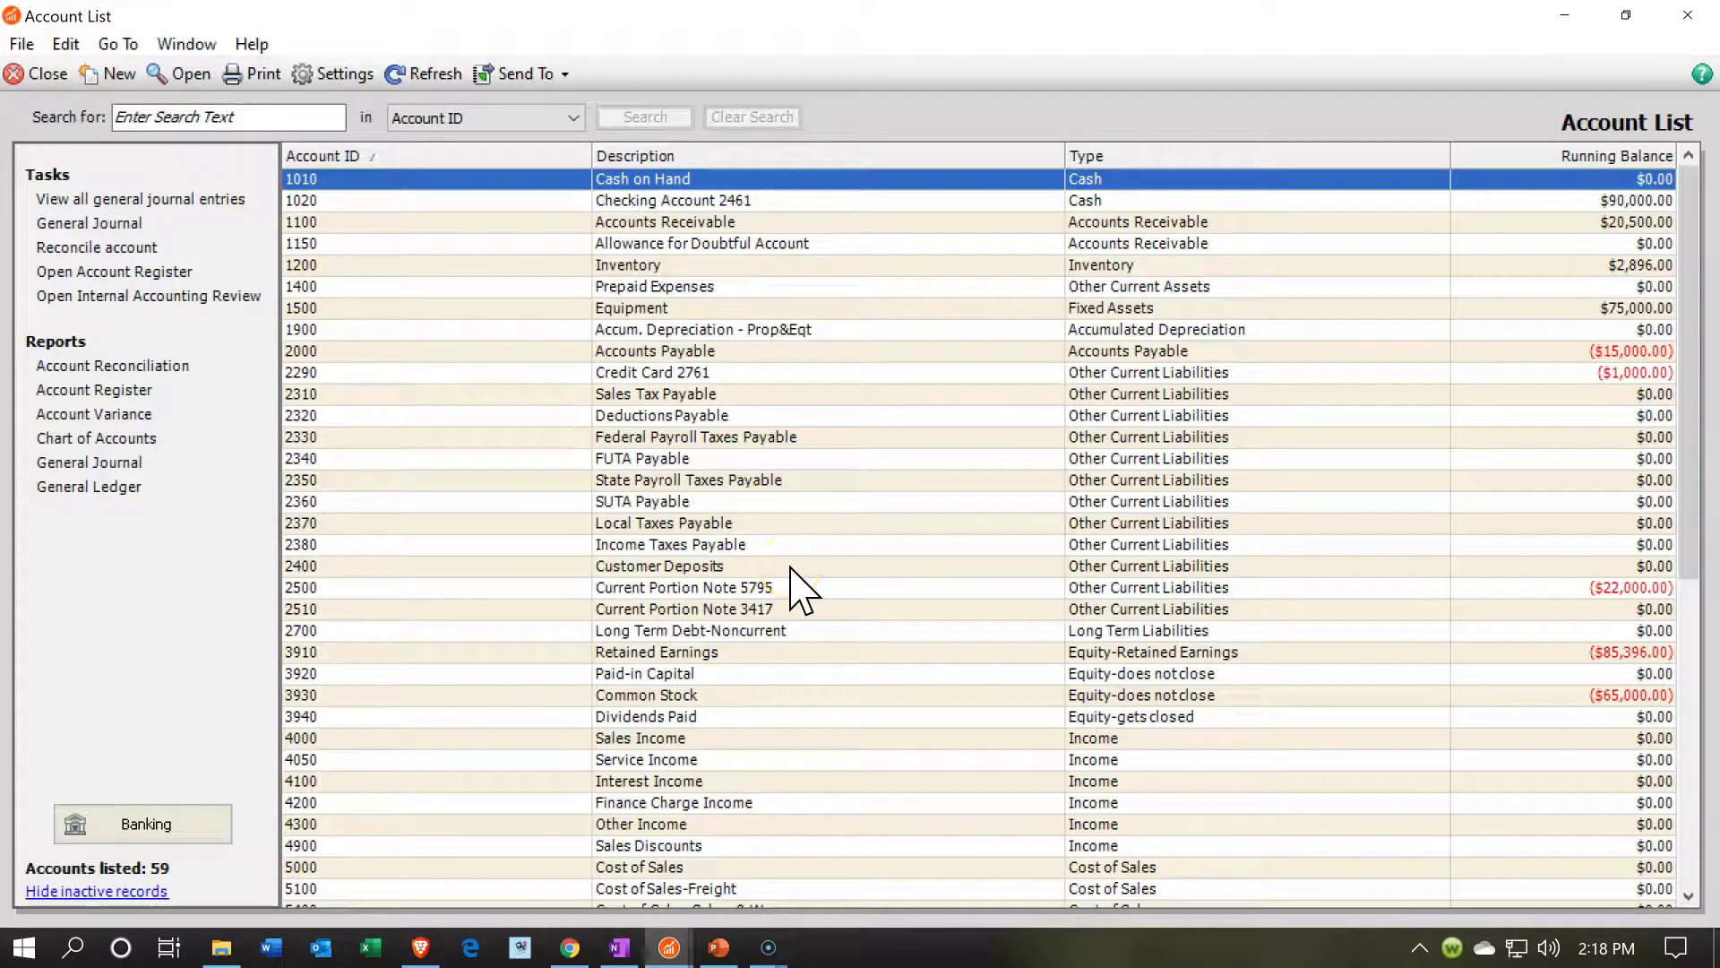
{"action": "left_click", "coordinate": [782, 602]}
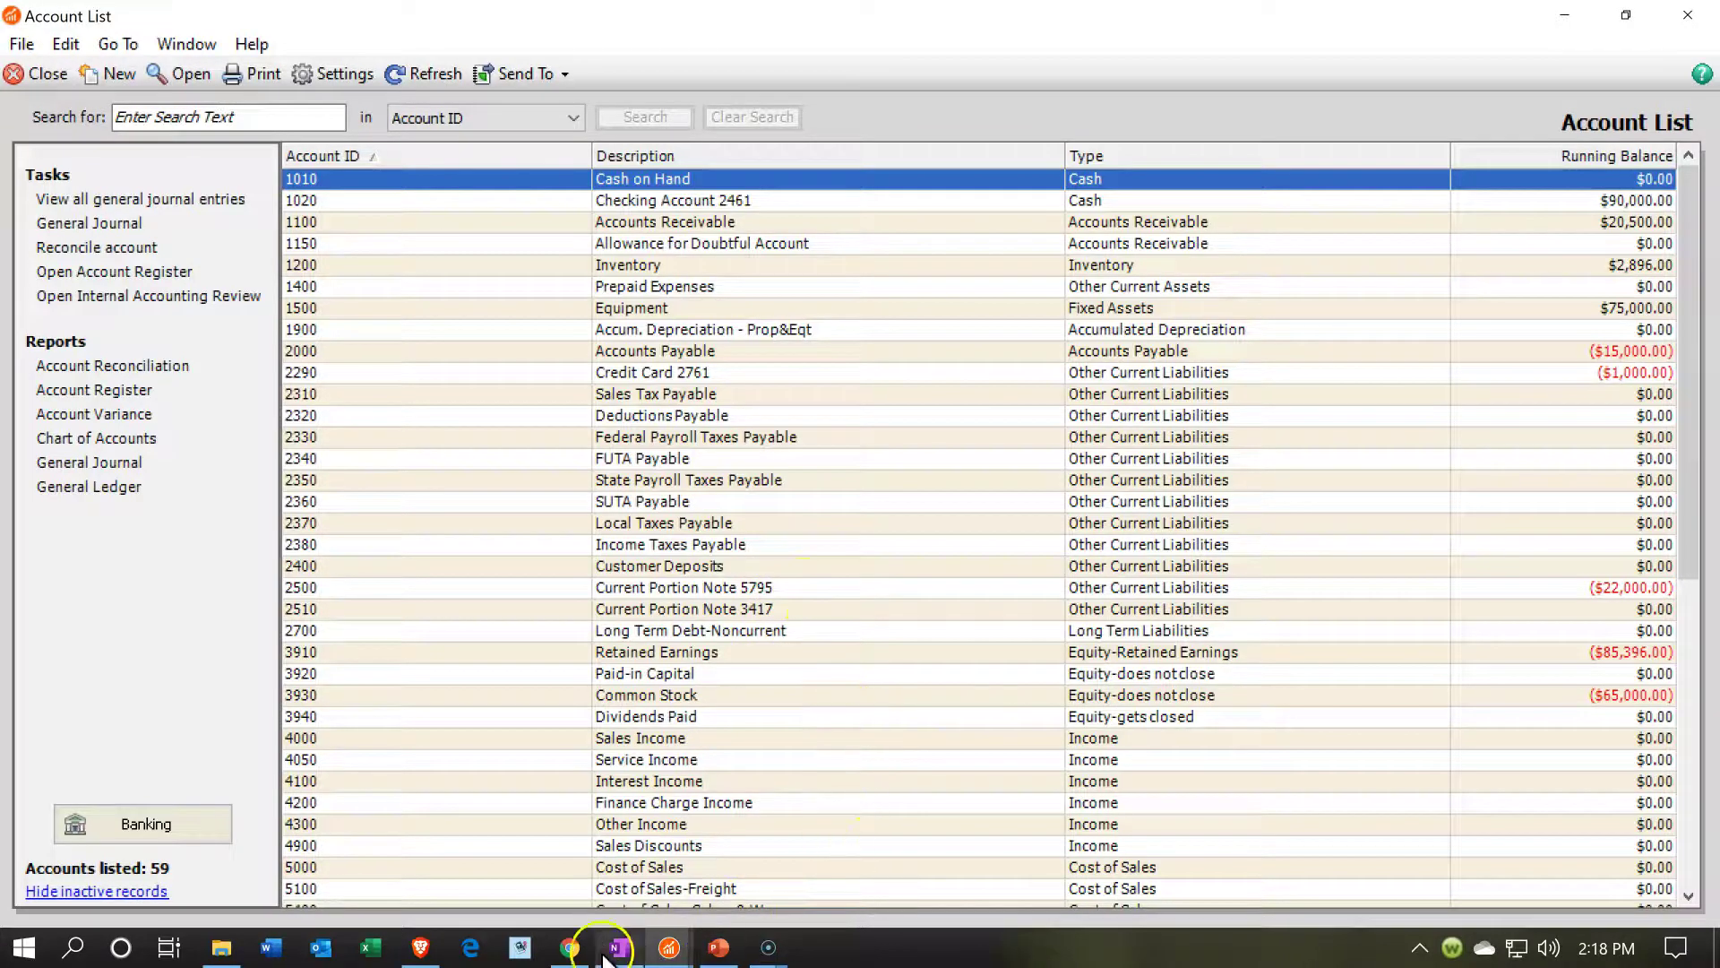
Step: Go back to the Account Register and assign the Chase receipt to GL account 2510, Current Portion Note 3417
{"action": "mouse_move", "coordinate": [668, 950]}
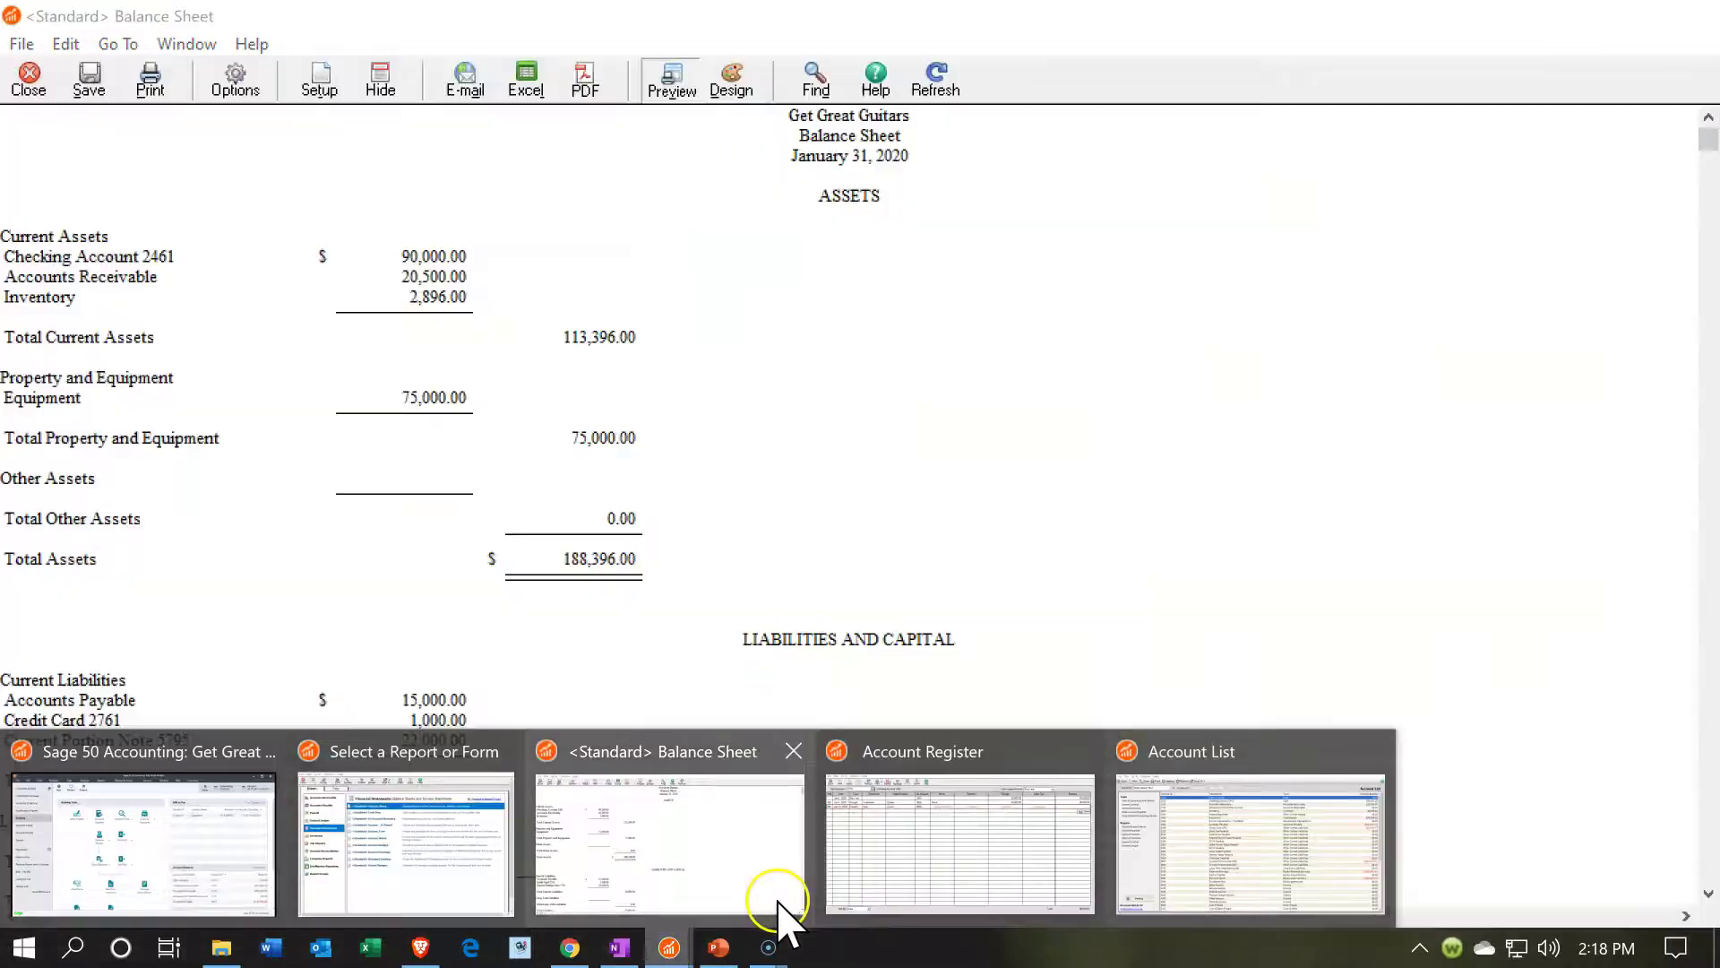
{"action": "left_click", "coordinate": [903, 882]}
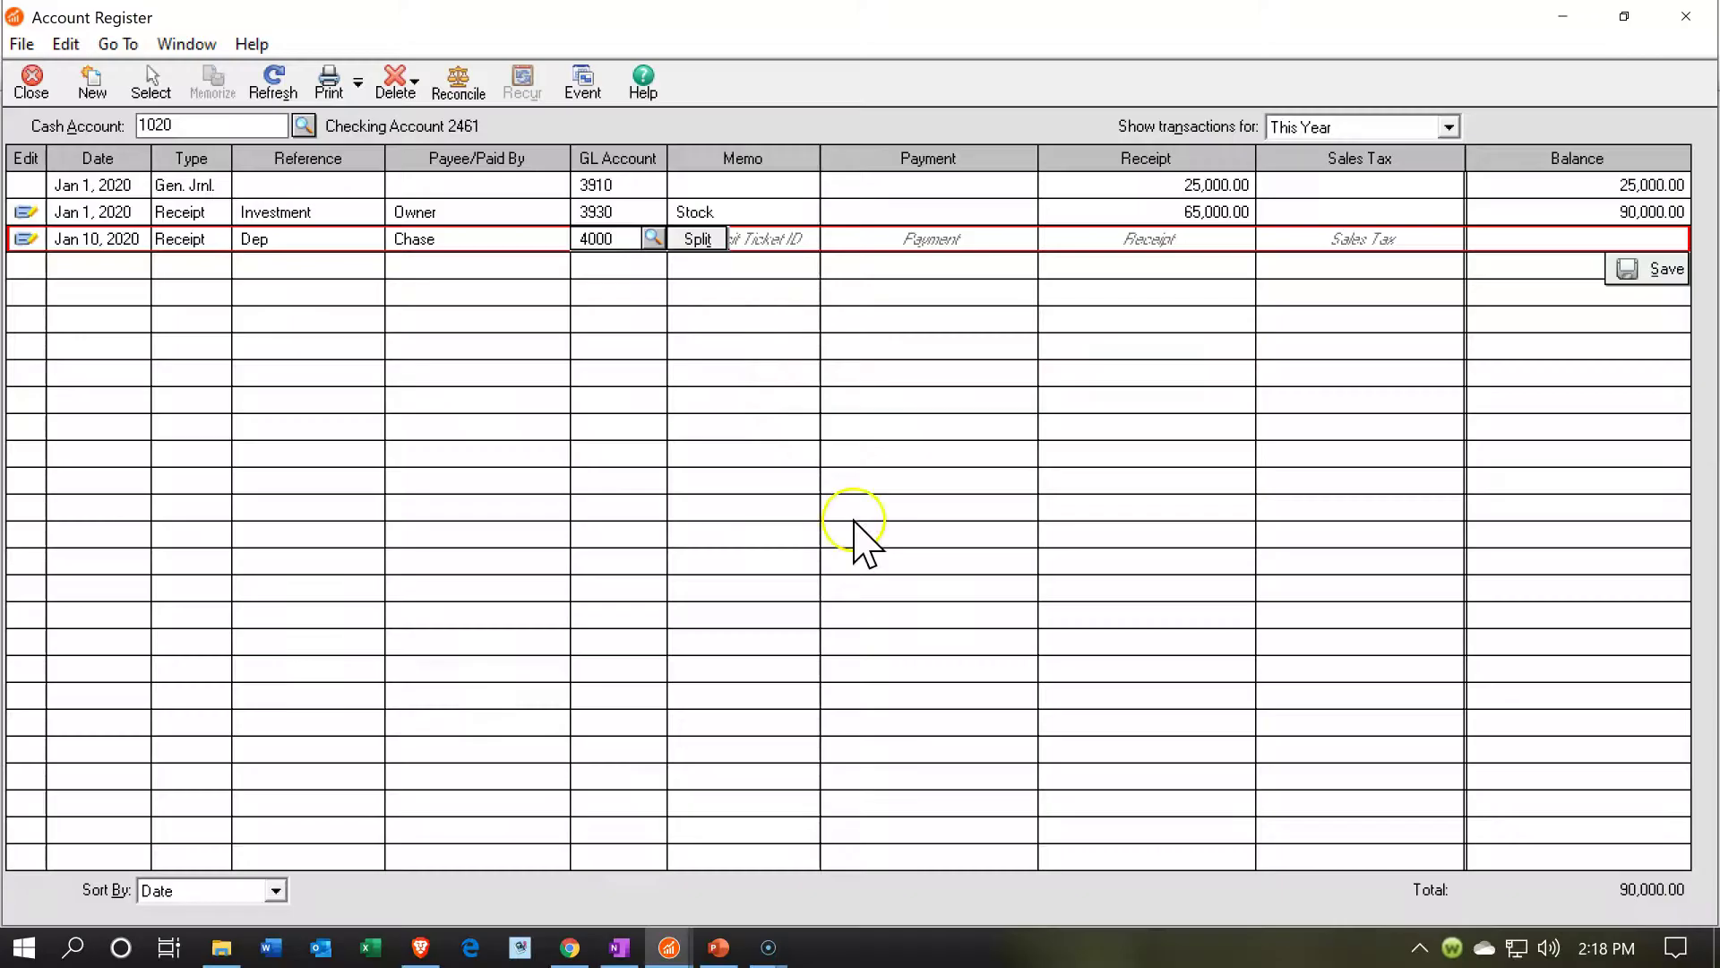
{"action": "left_click", "coordinate": [655, 238]}
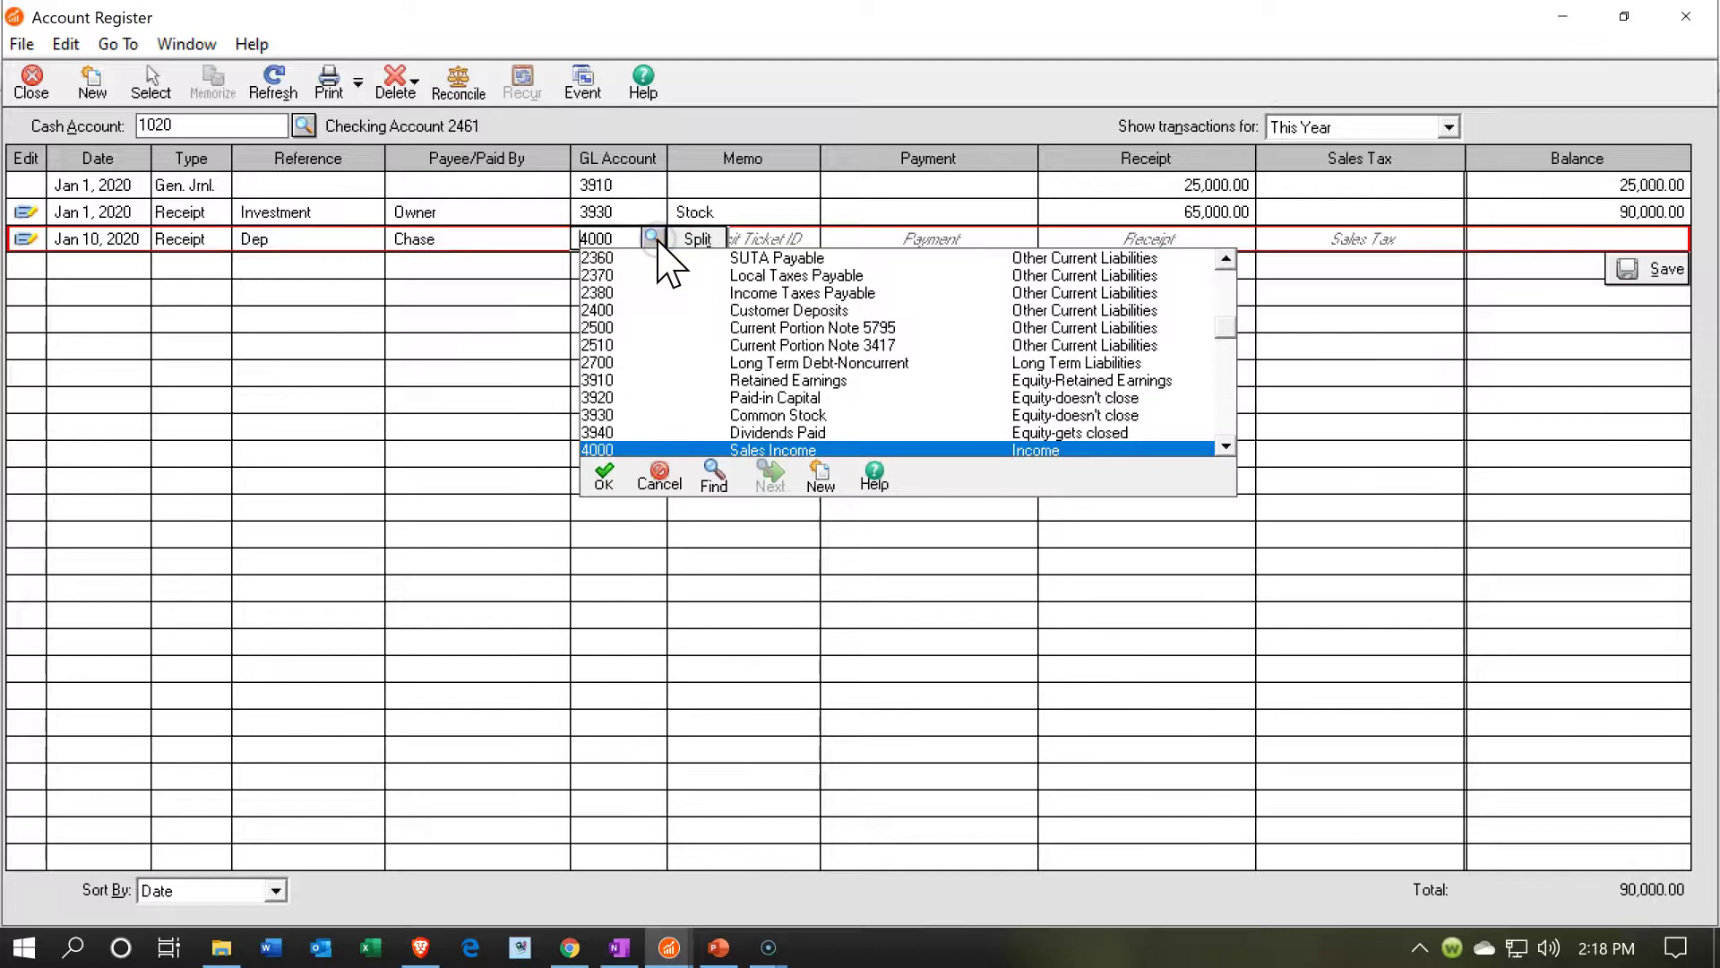
{"action": "scroll", "coordinate": [702, 390], "scroll_direction": "down", "scroll_amount": 1}
{"action": "scroll", "coordinate": [701, 390], "scroll_direction": "down", "scroll_amount": 1}
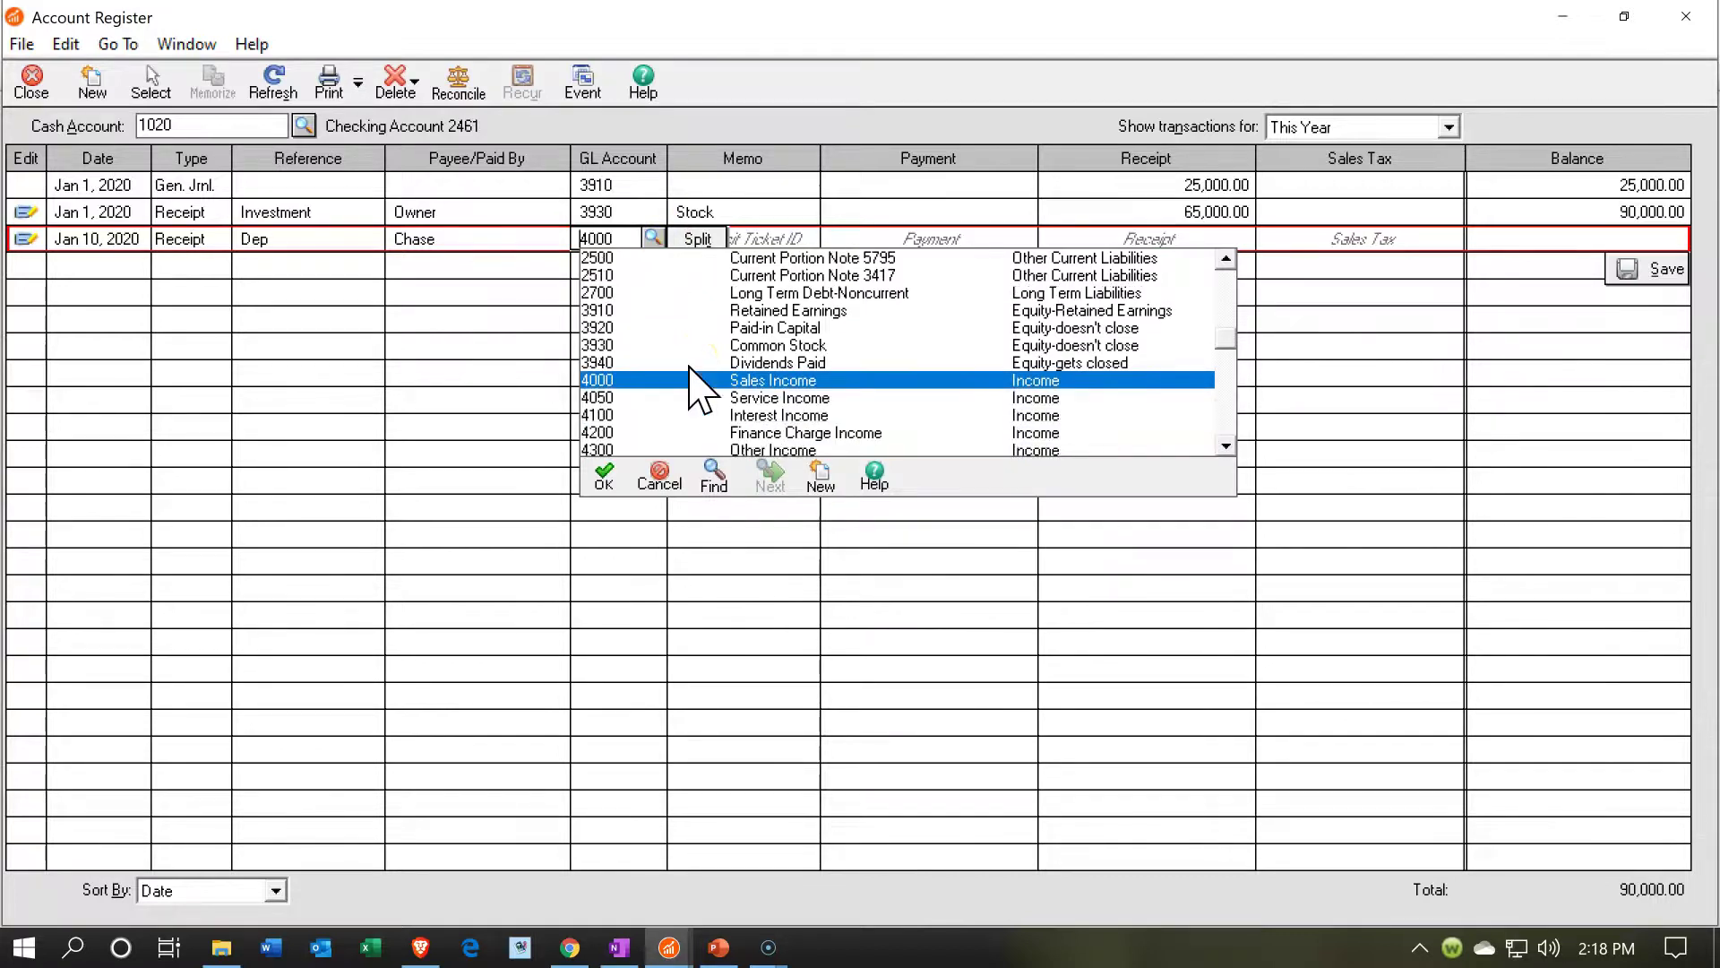
{"action": "scroll", "coordinate": [702, 390], "scroll_direction": "up", "scroll_amount": 3}
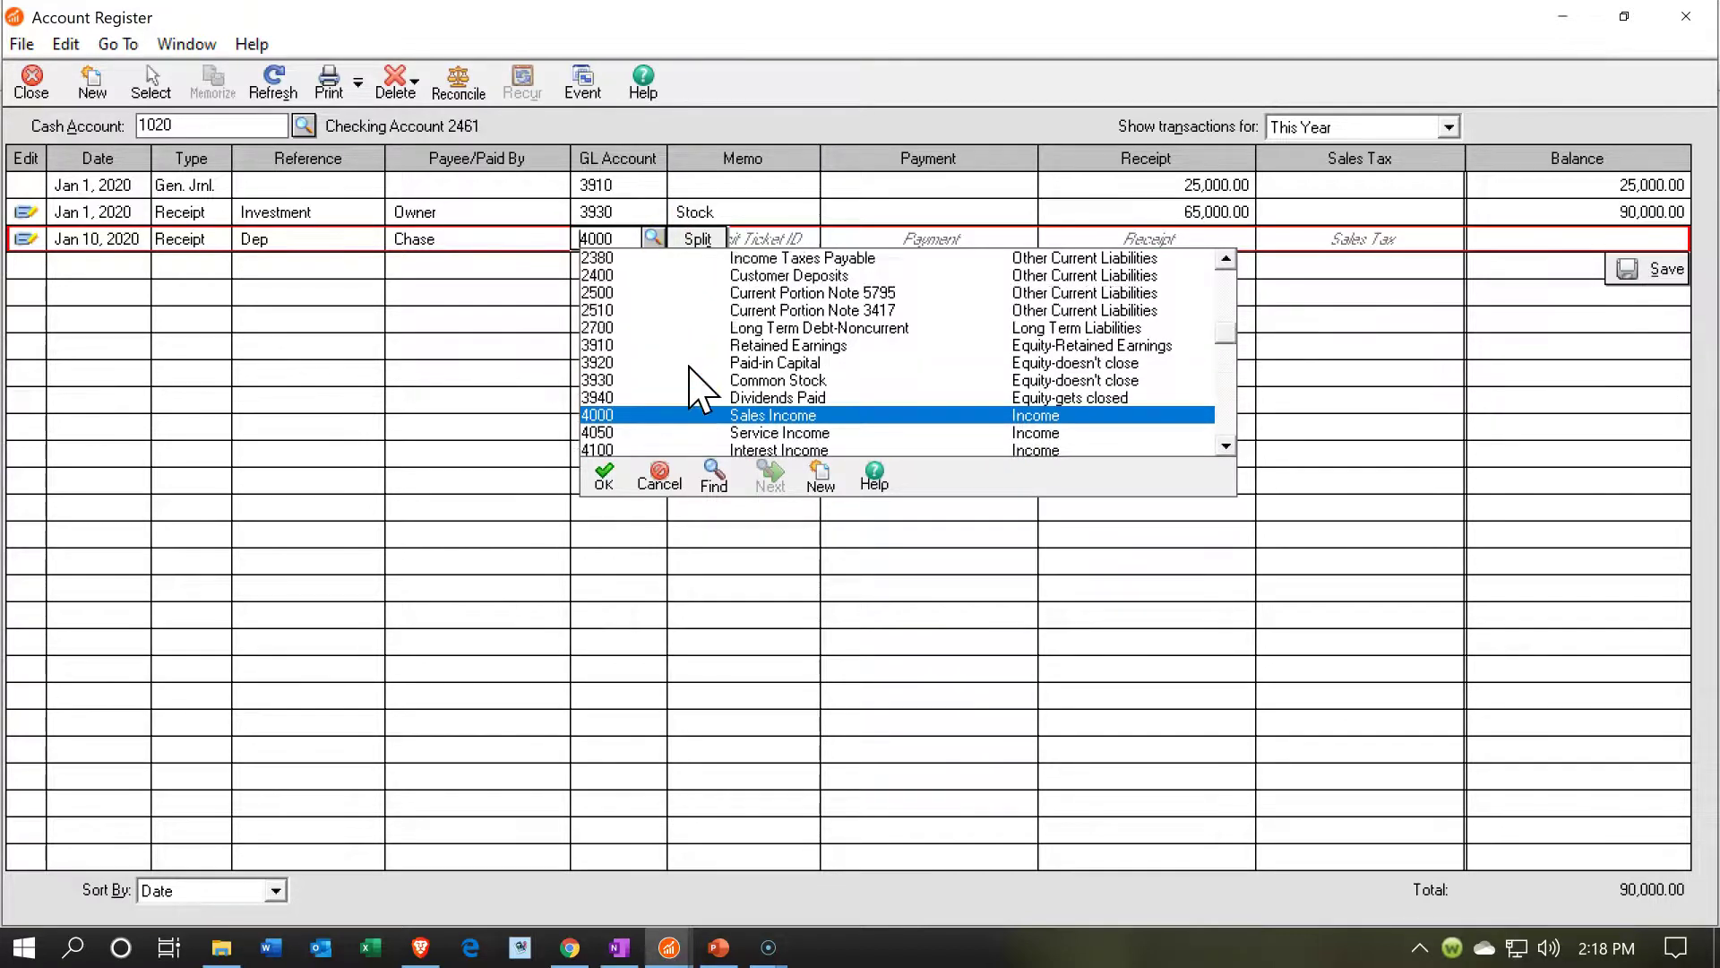
{"action": "scroll", "coordinate": [701, 389], "scroll_direction": "up", "scroll_amount": 2}
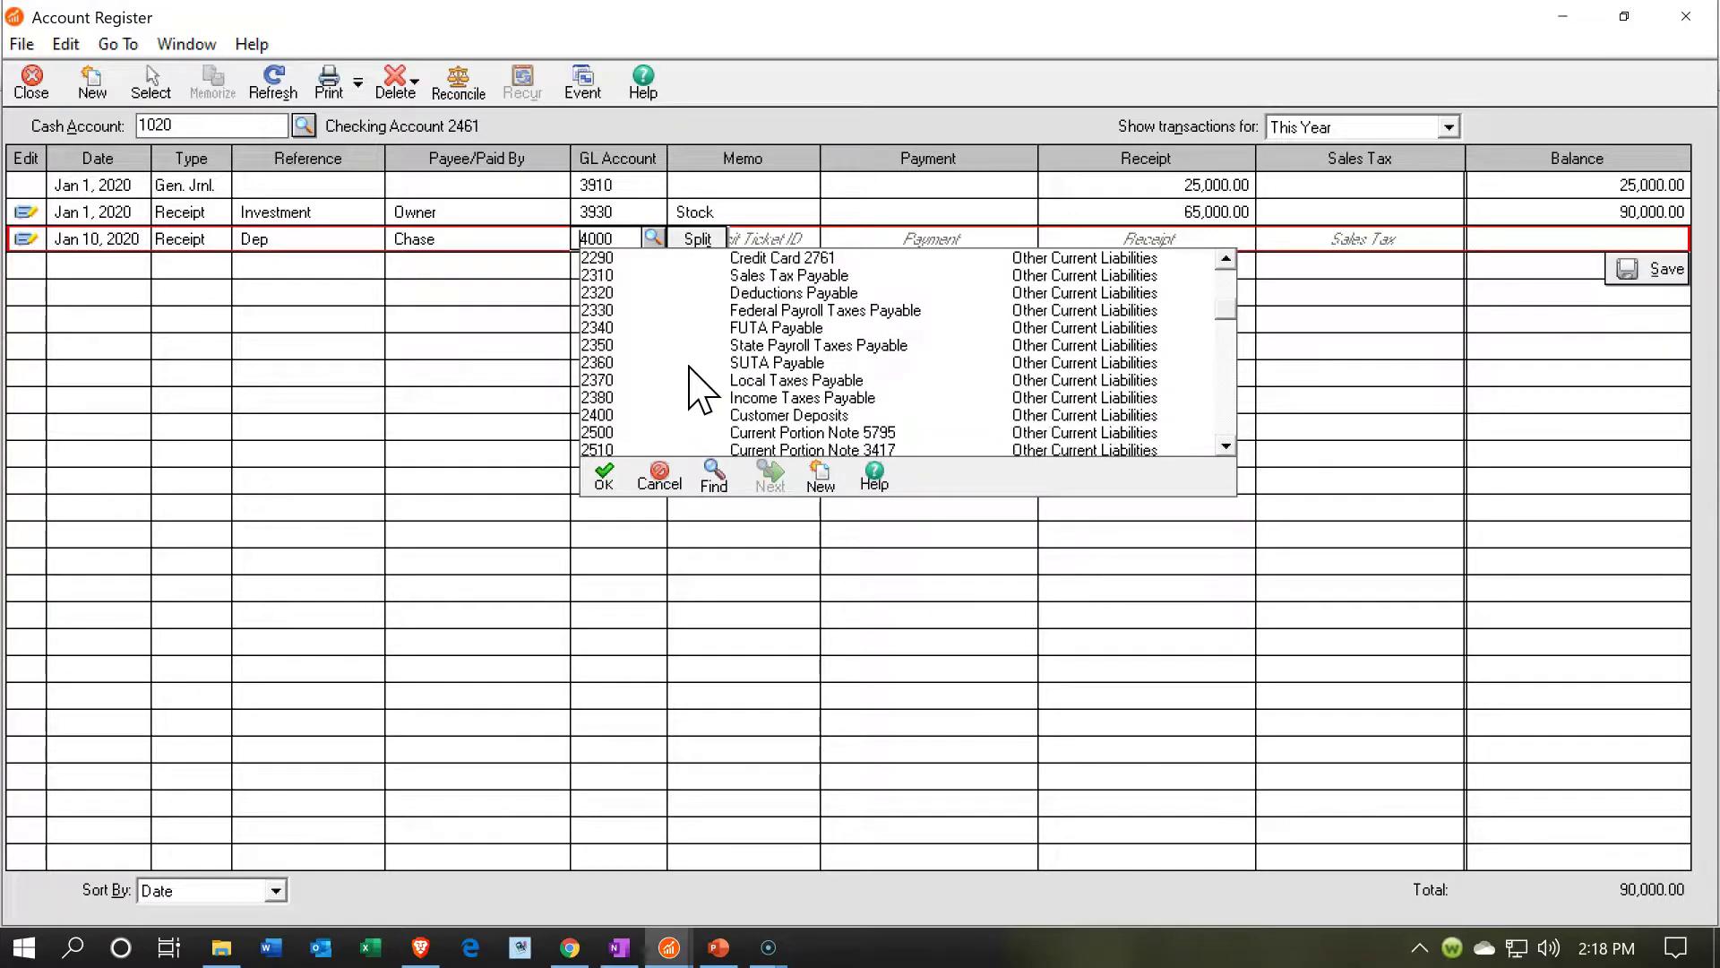
{"action": "scroll", "coordinate": [702, 390], "scroll_direction": "down", "scroll_amount": 2}
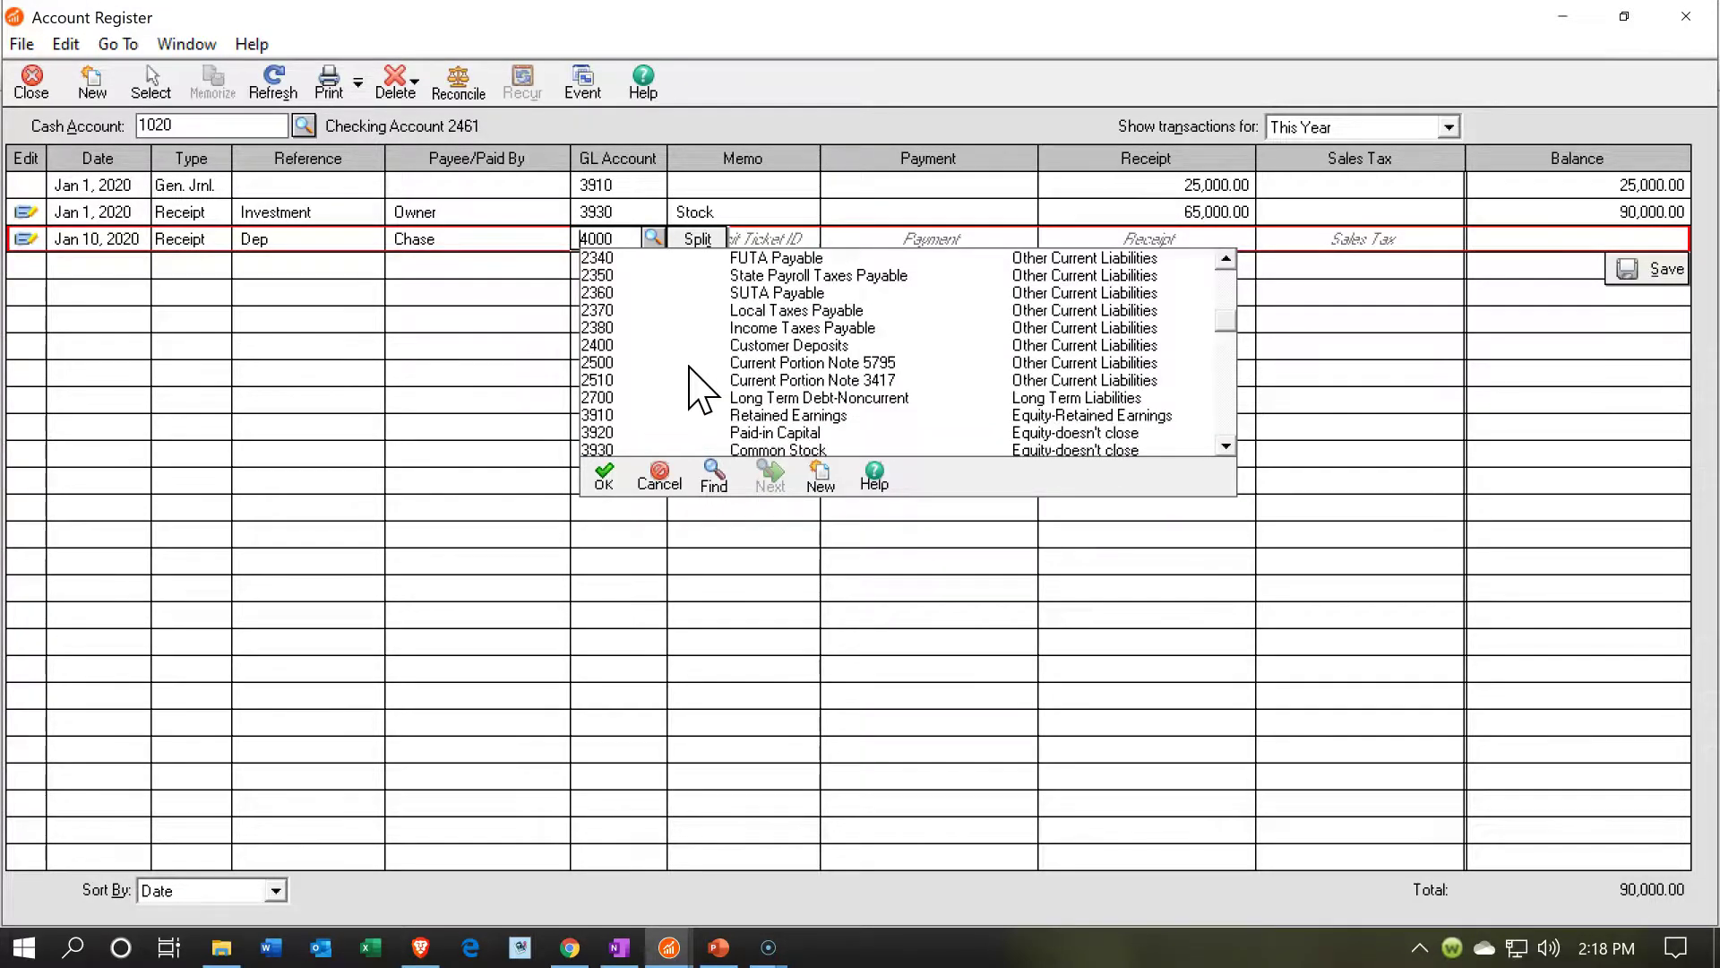
{"action": "double_click", "coordinate": [852, 380]}
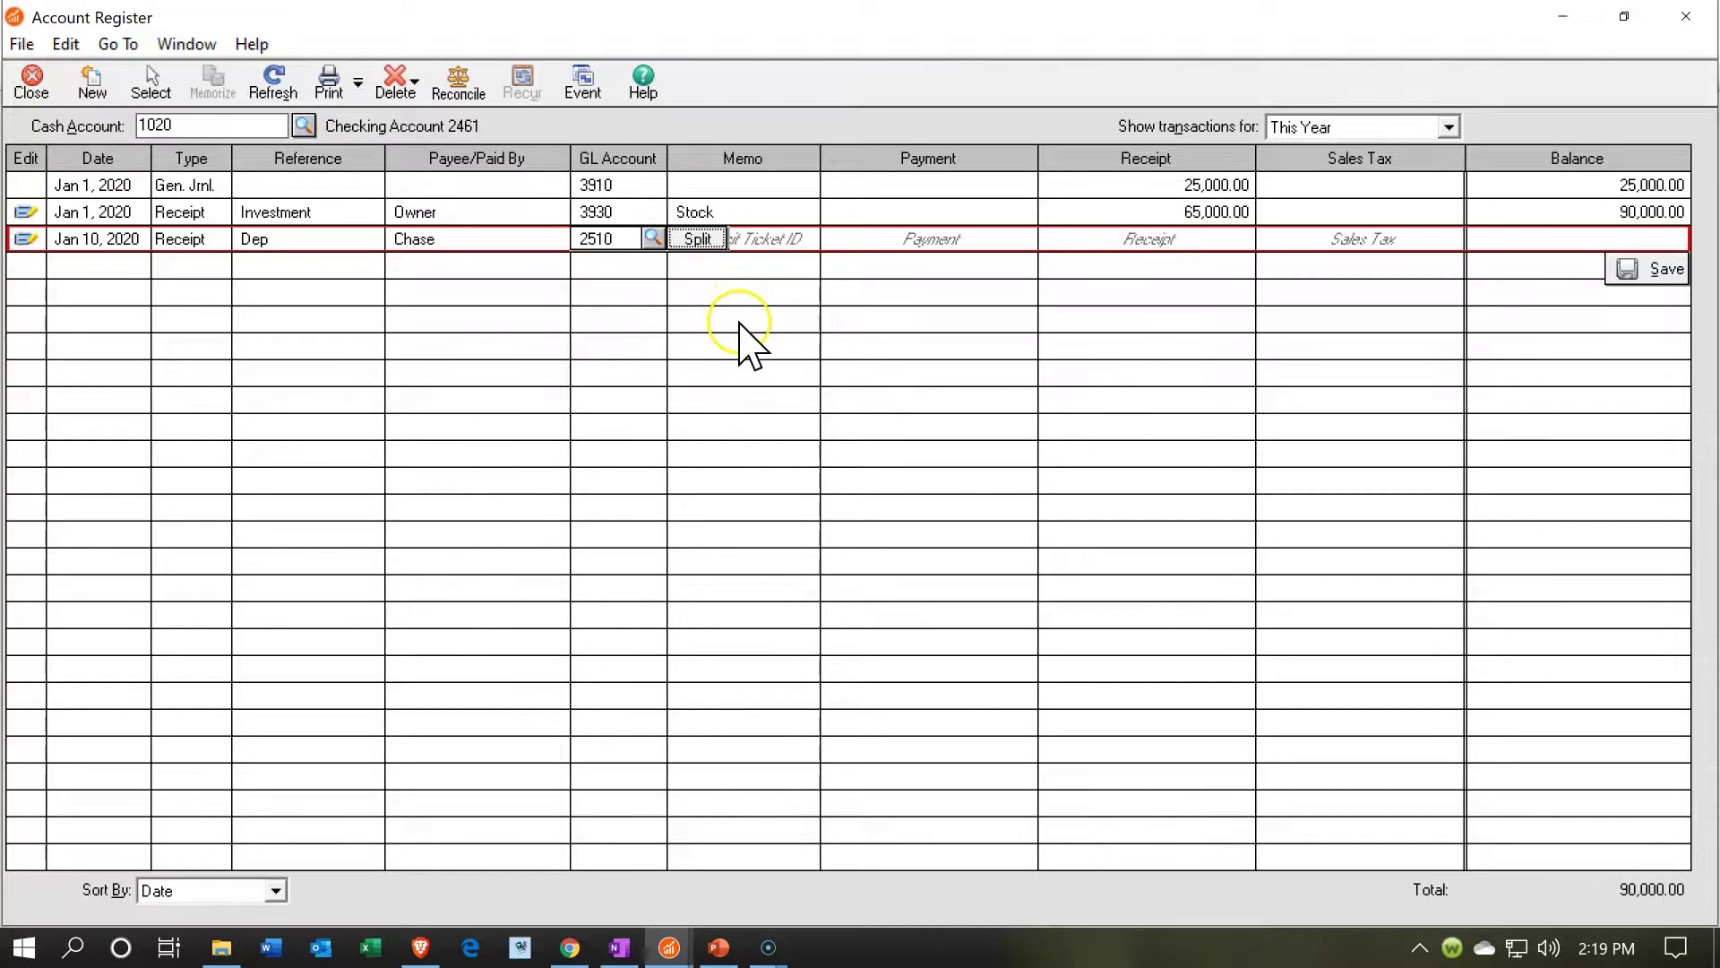
Step: Enter Loan as the Chase receipt's memo and 50,000.00 as its receipt amount, and save it despite its prior-period date
{"action": "left_click", "coordinate": [740, 327]}
{"action": "type", "text": "Loan"}
{"action": "key", "text": "Tab"}
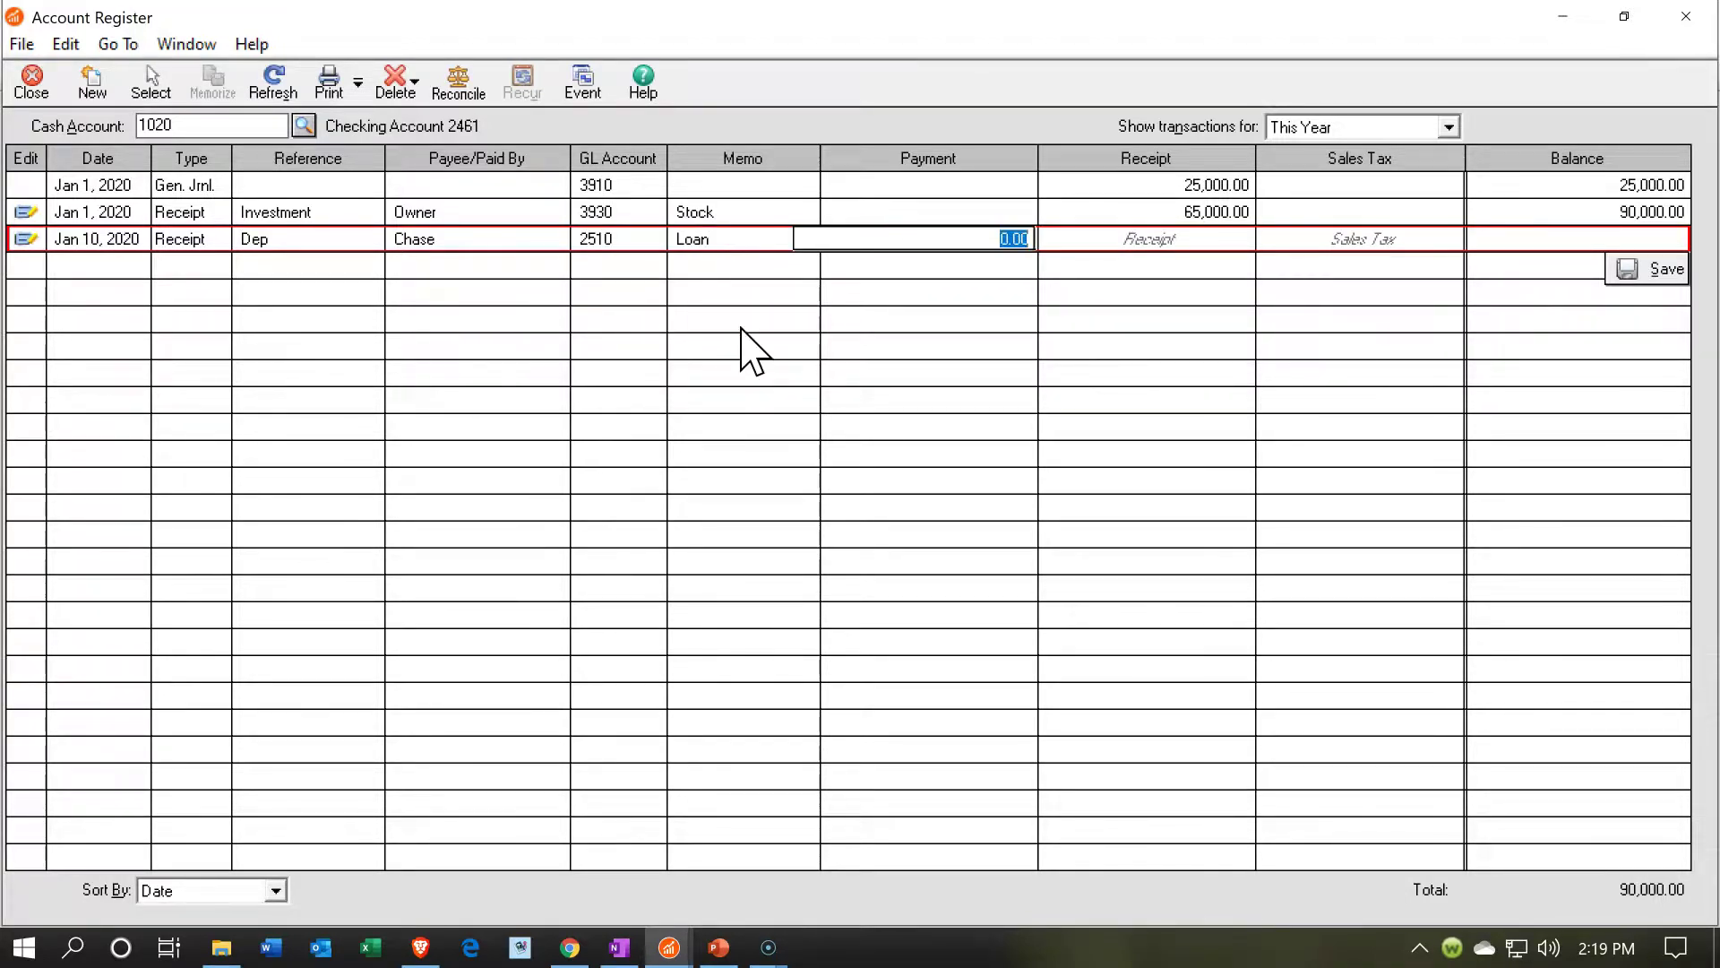
{"action": "key", "text": "Tab"}
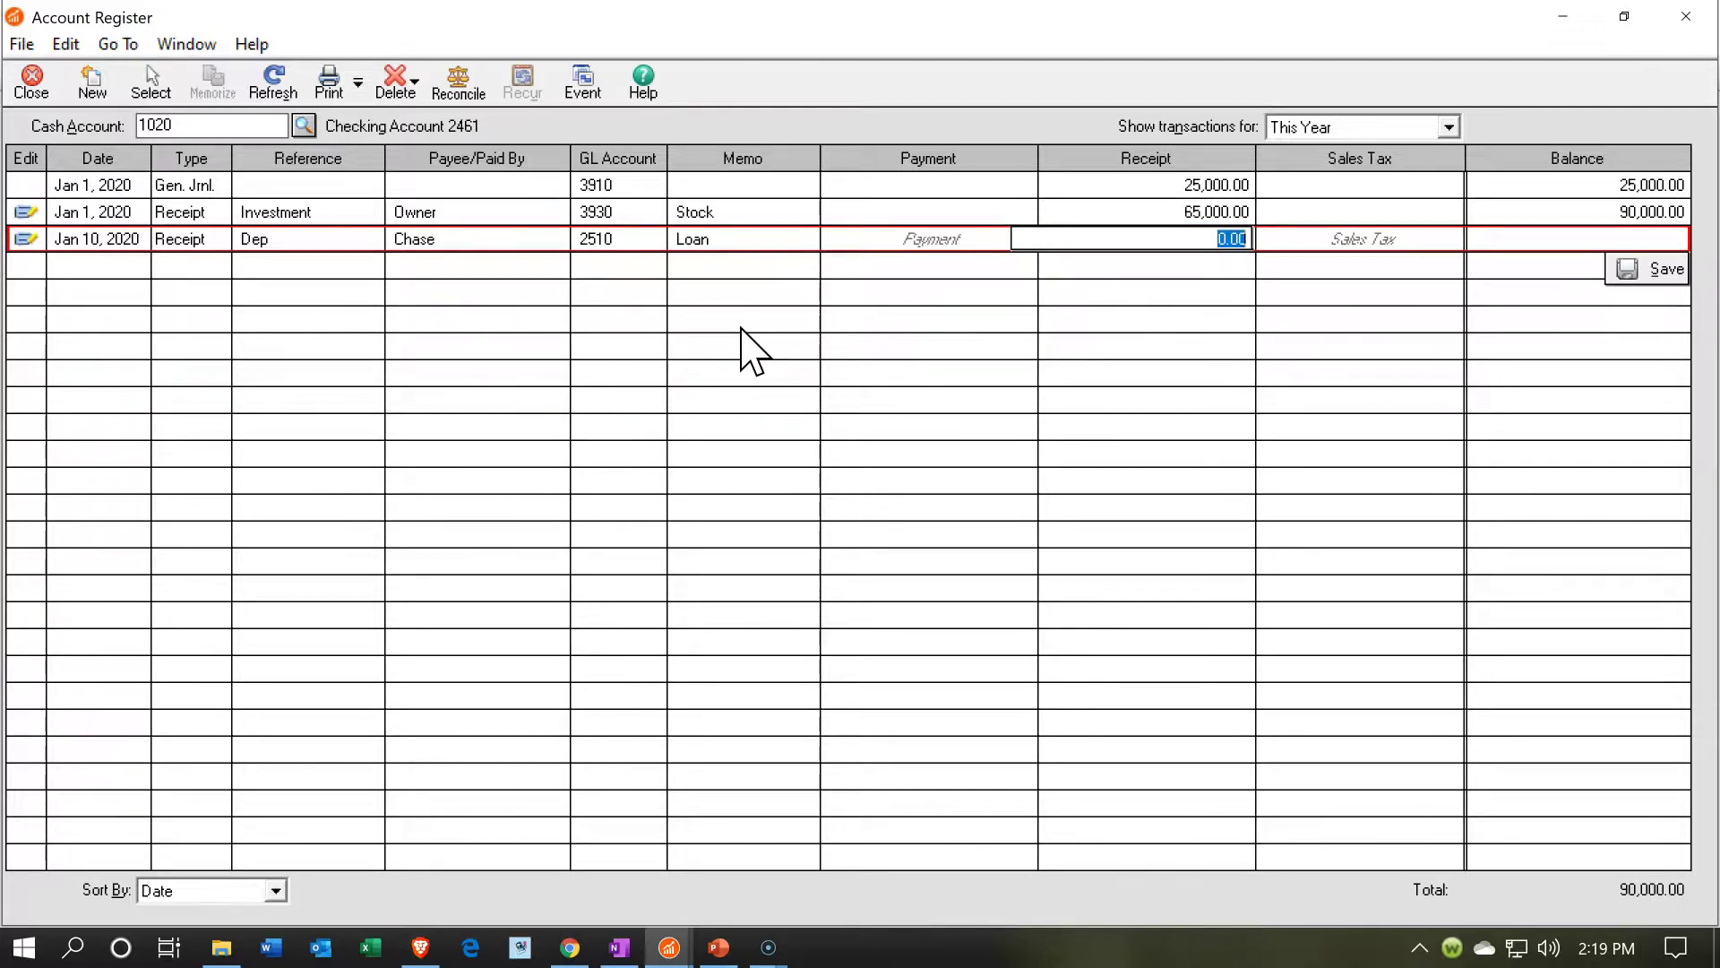
{"action": "type", "text": "50000"}
{"action": "key", "text": "Tab"}
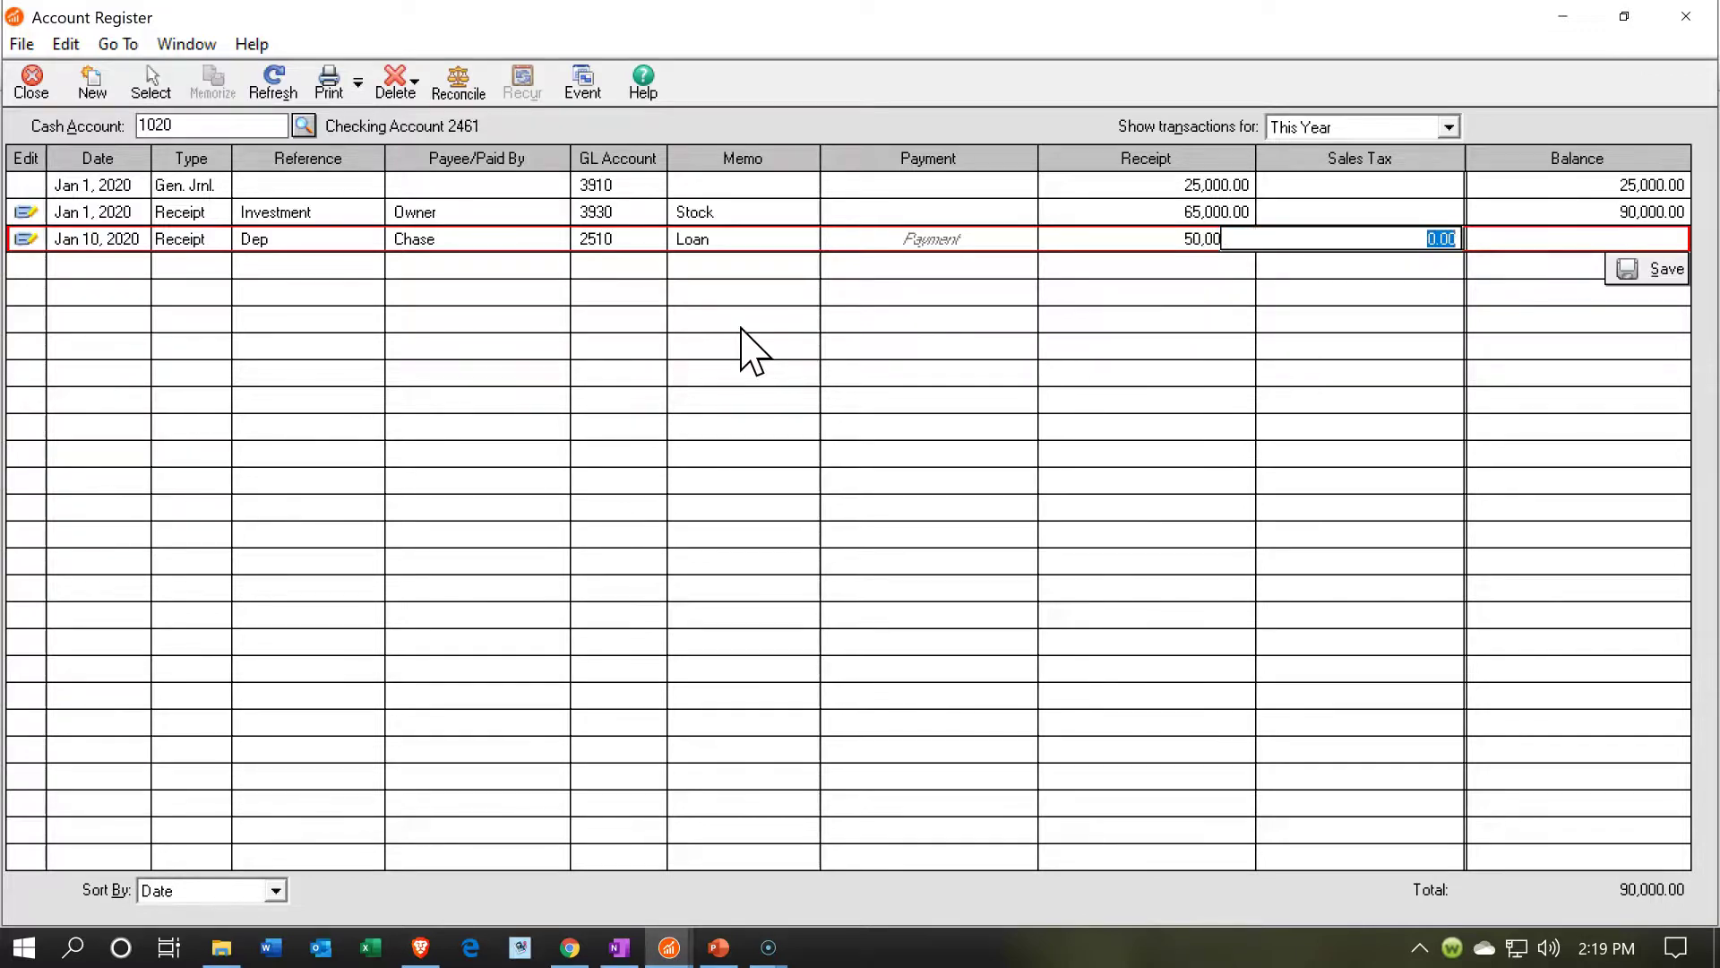
{"action": "left_click", "coordinate": [1646, 269]}
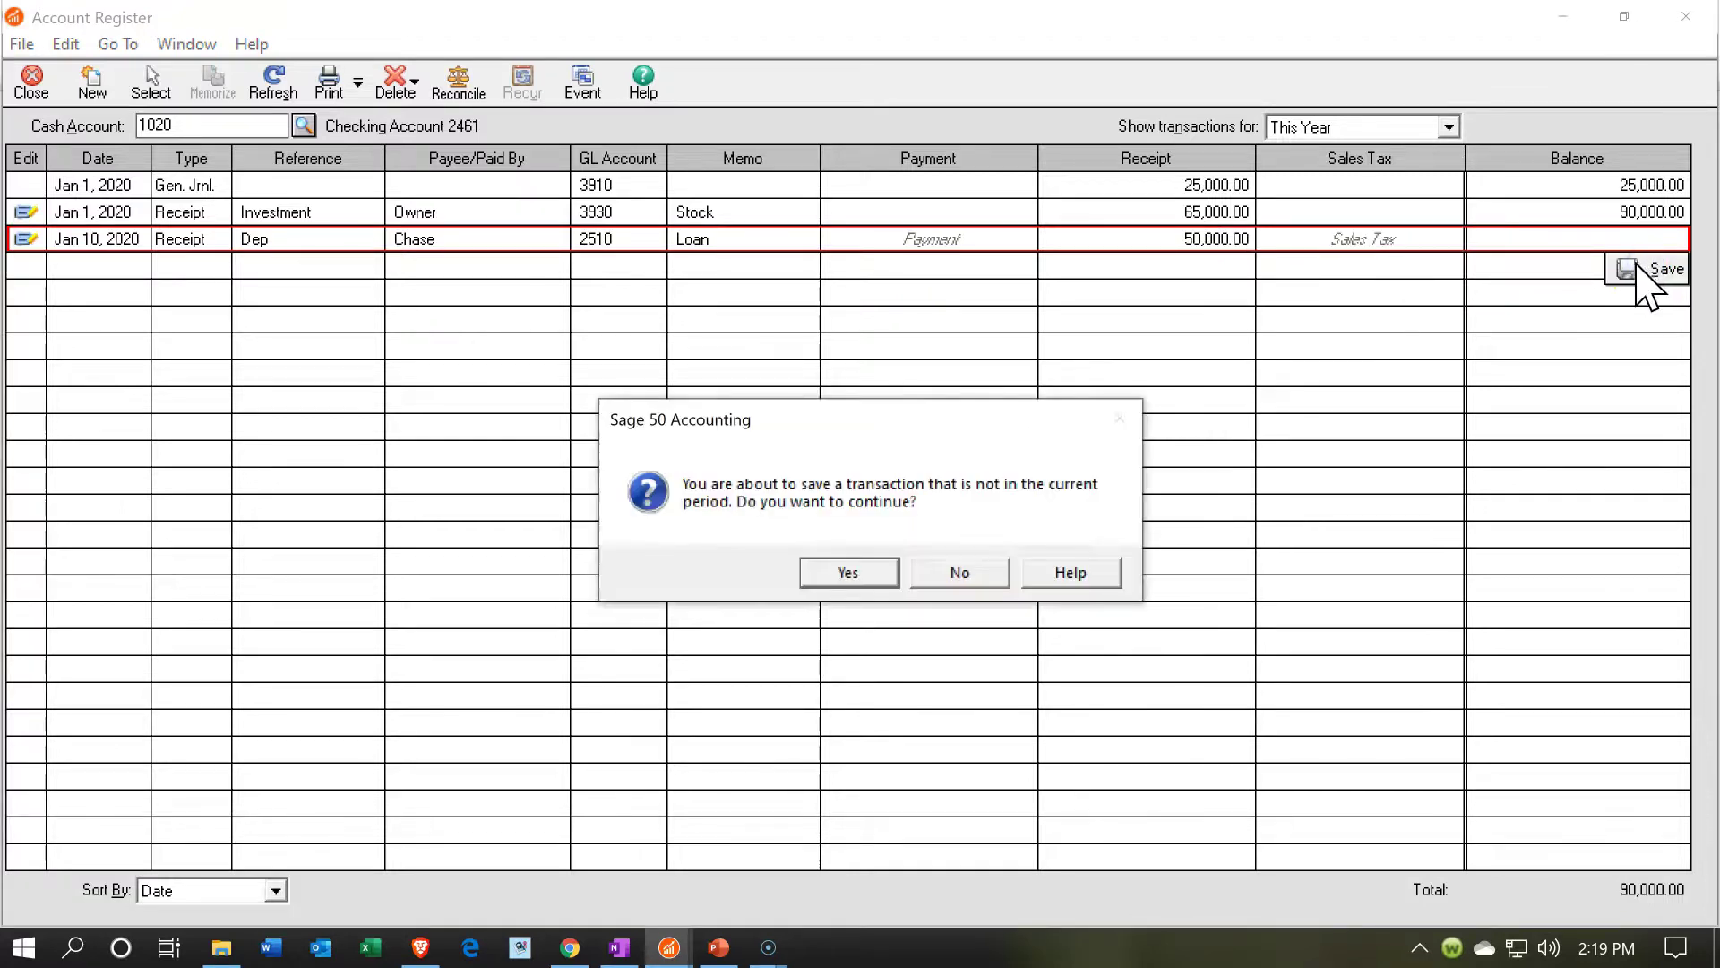
{"action": "left_click", "coordinate": [834, 575]}
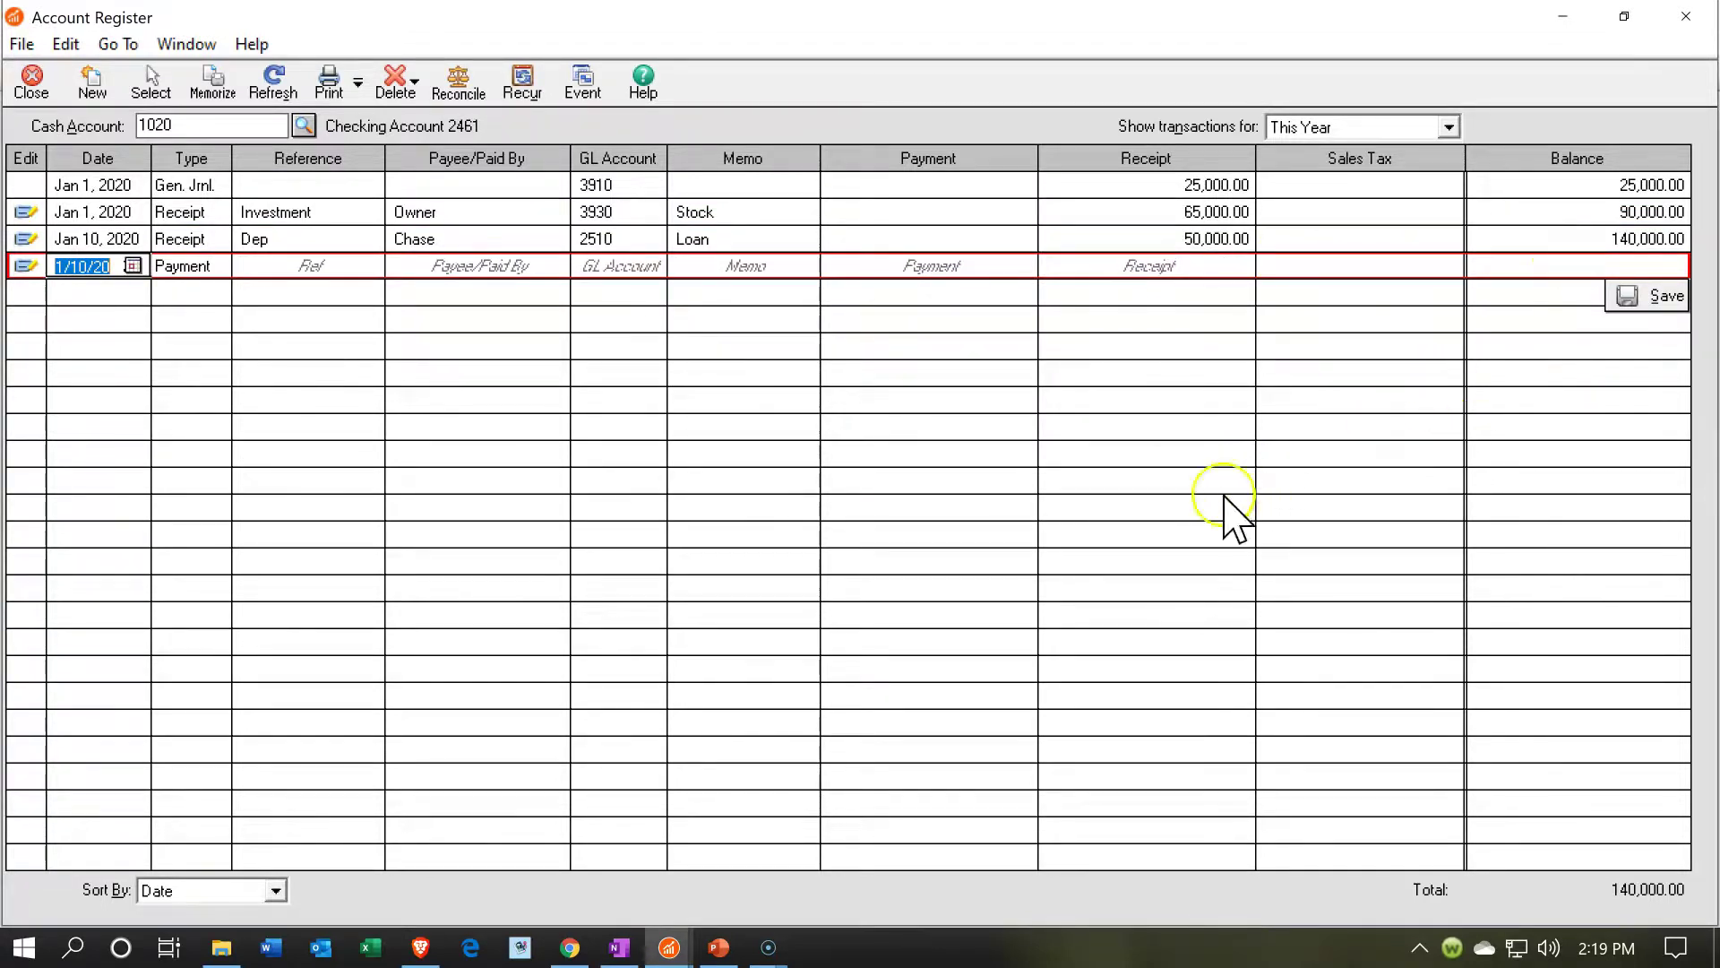
Step: Switch back to the Standard Balance Sheet report and refresh it
{"action": "left_click", "coordinate": [669, 943]}
{"action": "mouse_move", "coordinate": [670, 918]}
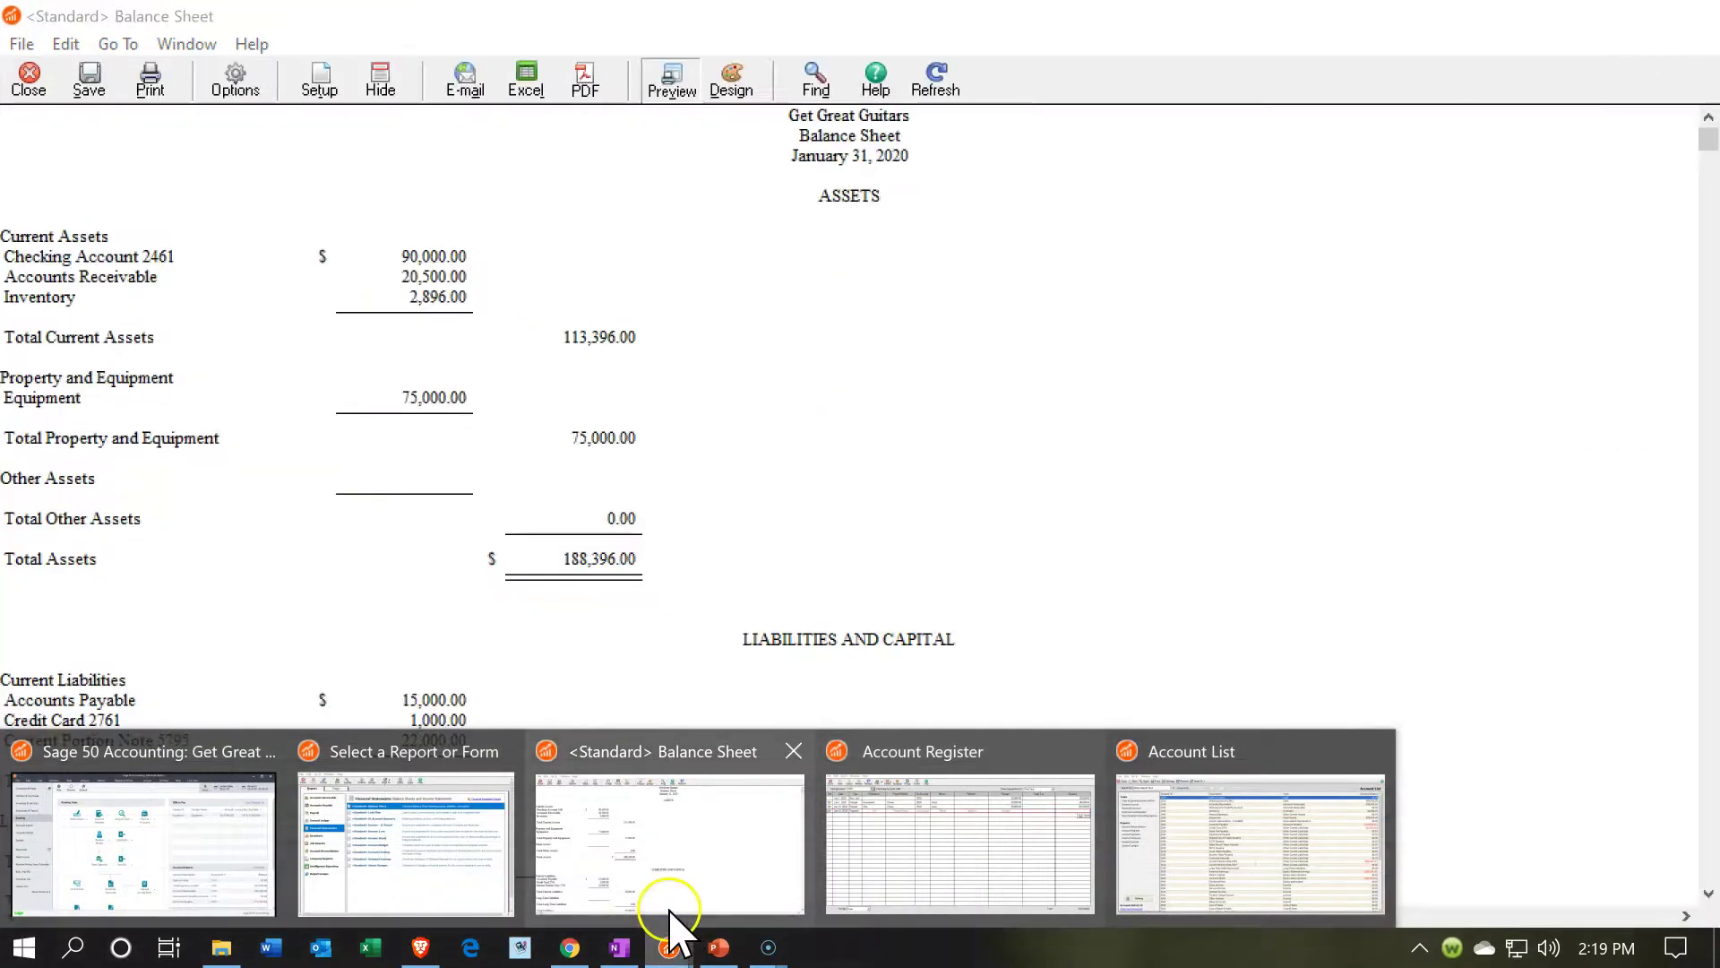
{"action": "left_click", "coordinate": [670, 918]}
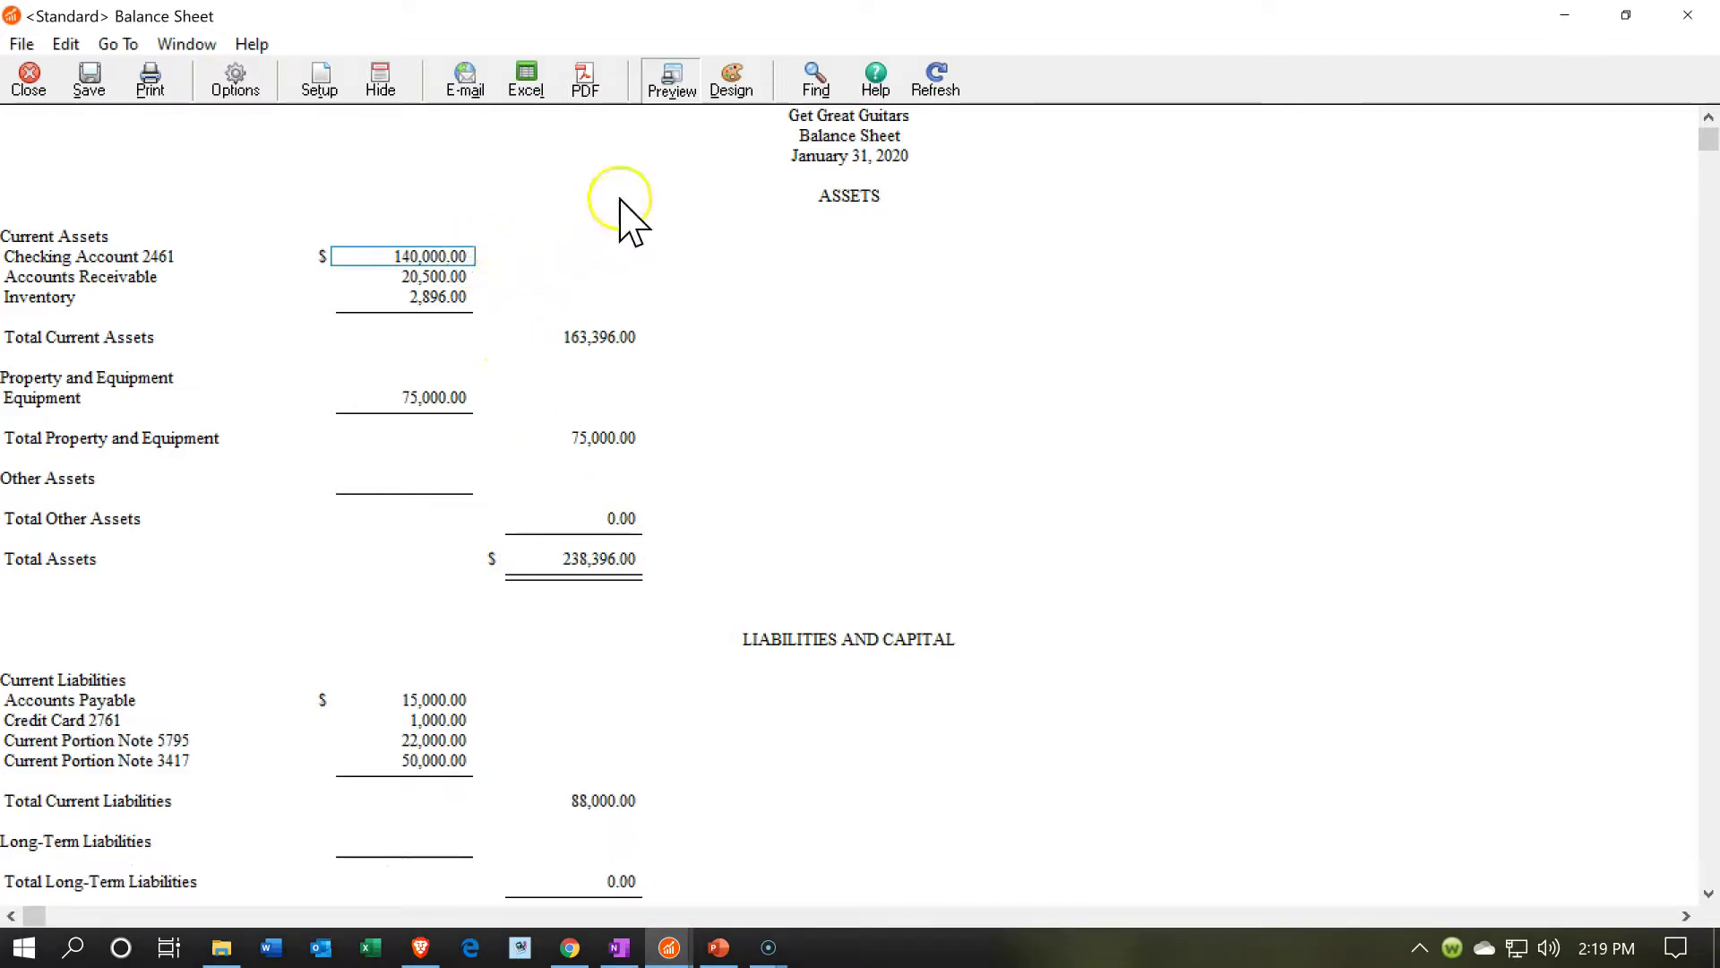
{"action": "left_click", "coordinate": [946, 84]}
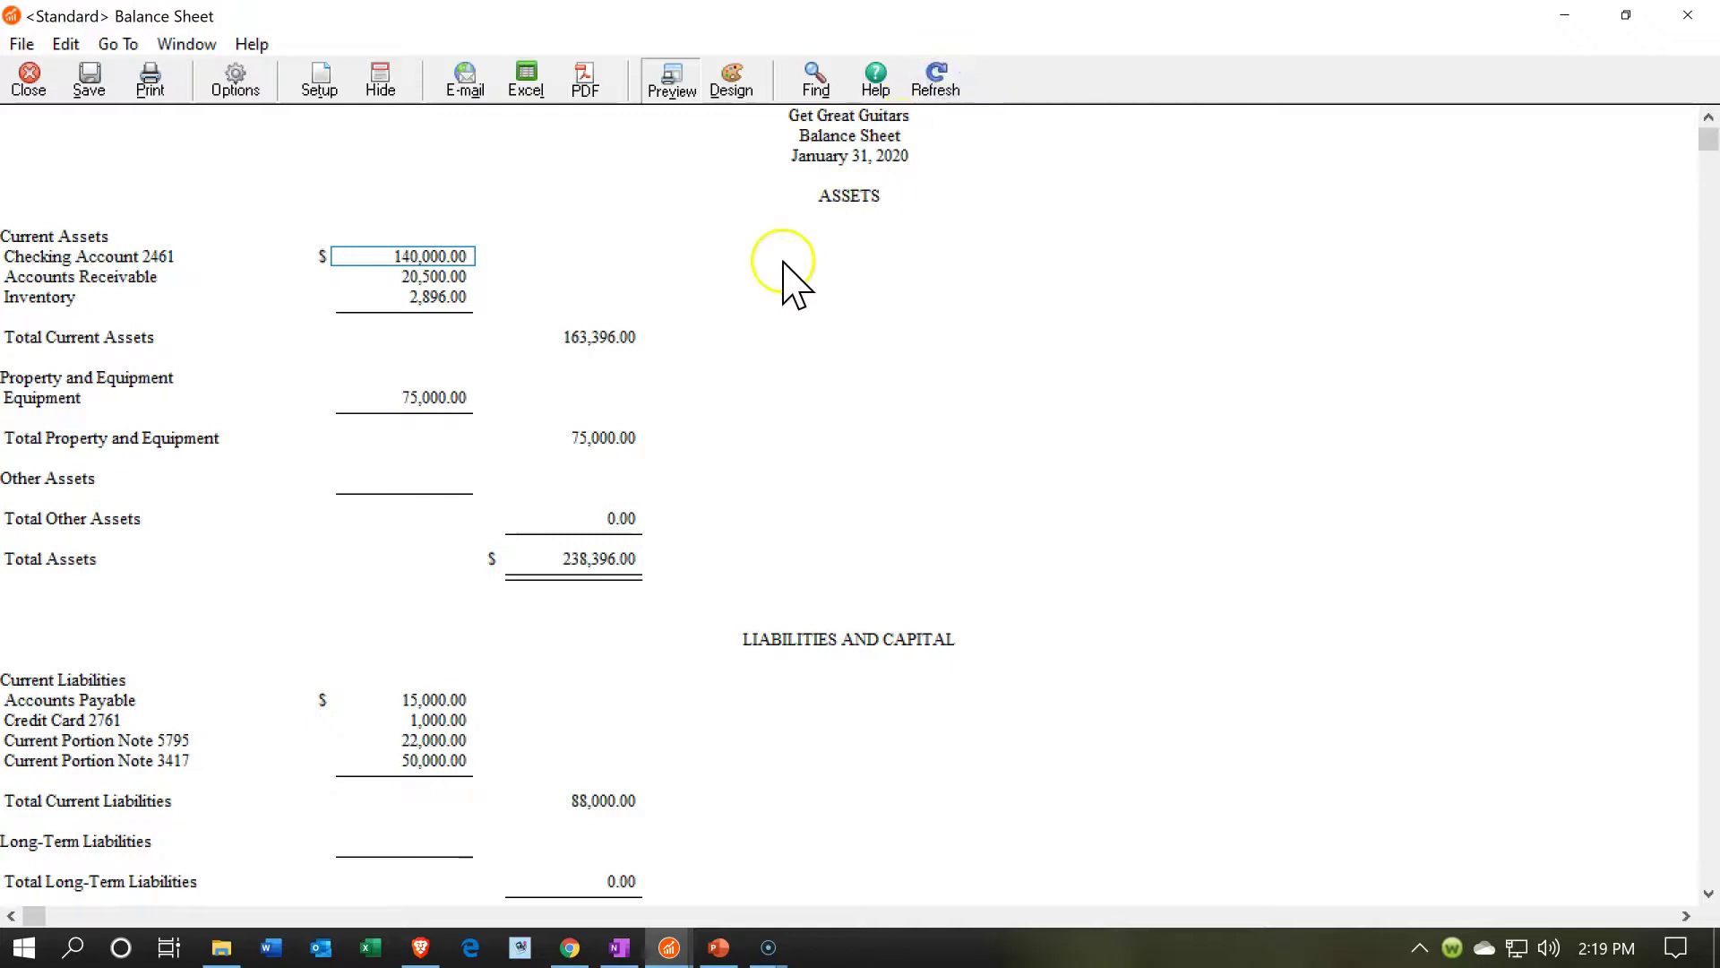
Step: Drill down from the balance sheet's checking balance through the General Ledger to the Chase receipt, closing both windows after checking
{"action": "double_click", "coordinate": [408, 253]}
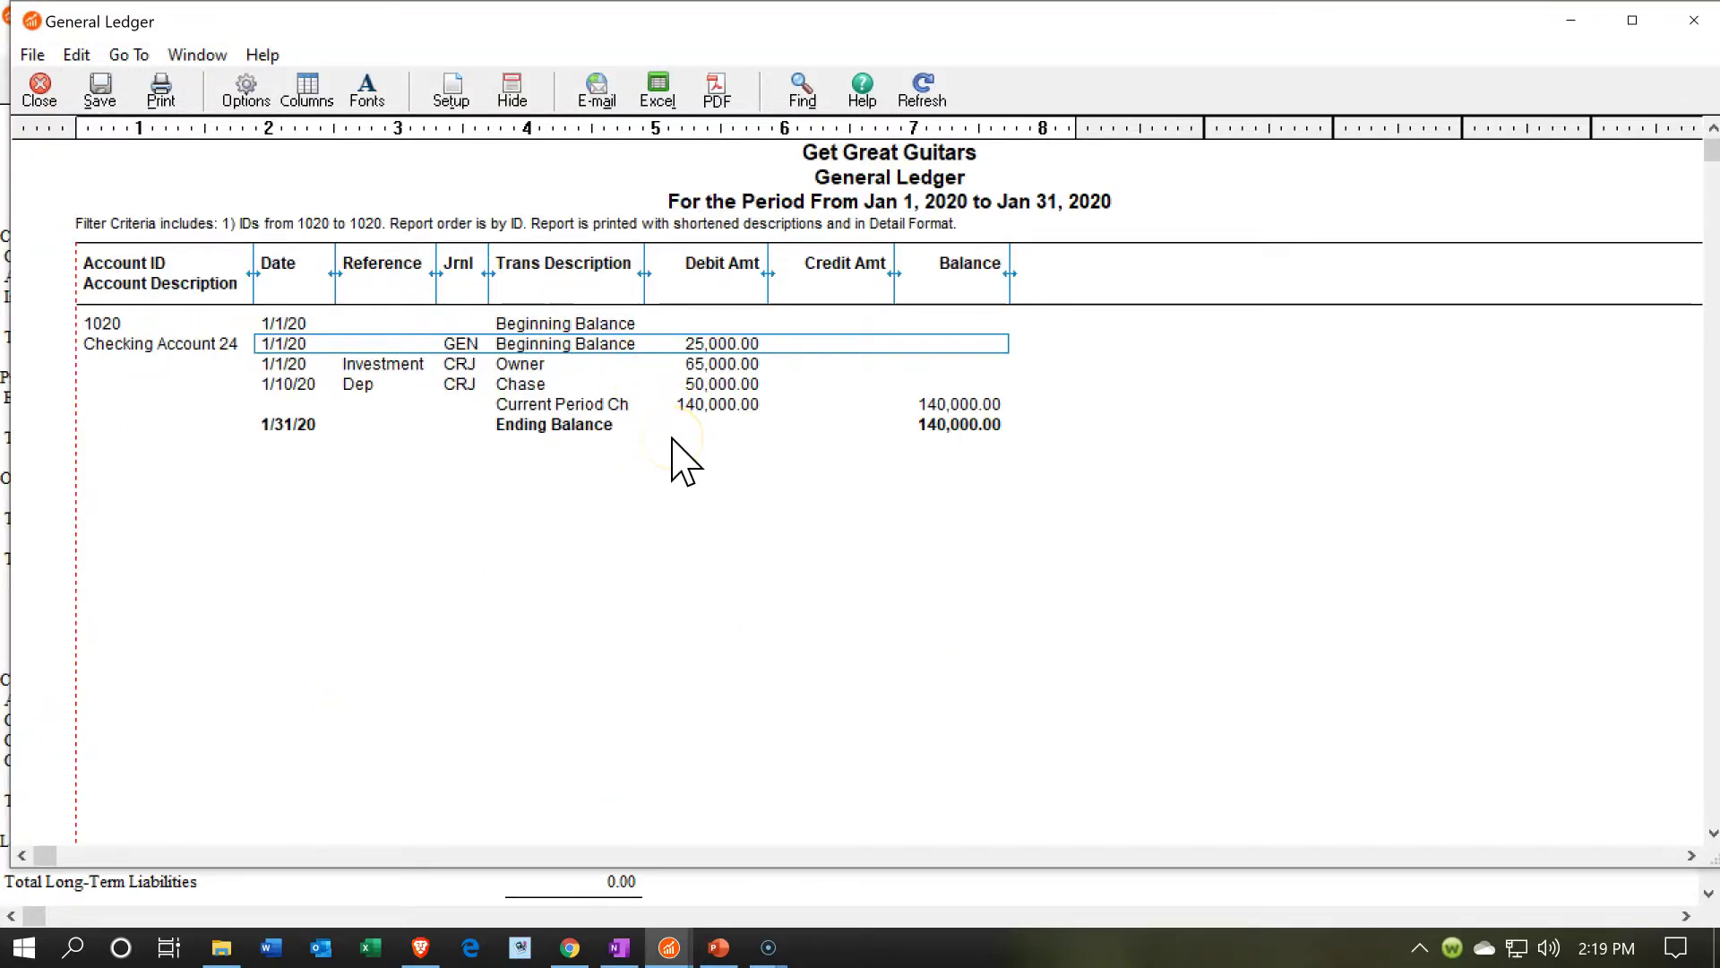
{"action": "double_click", "coordinate": [718, 385]}
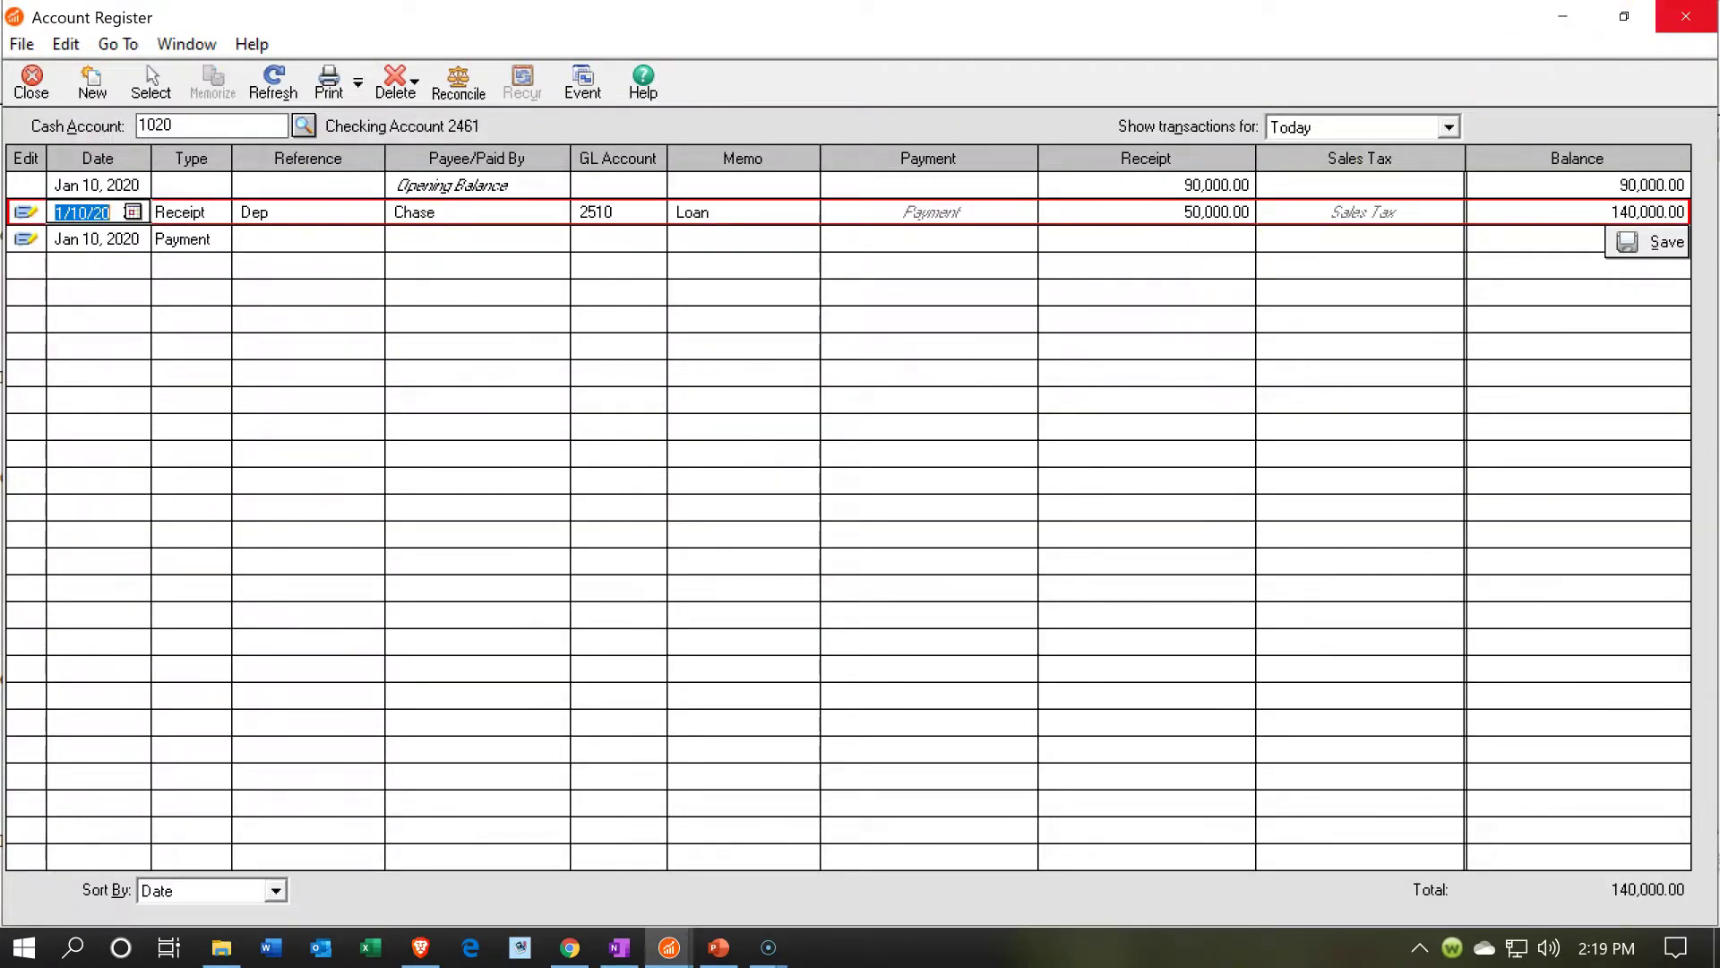
{"action": "left_click", "coordinate": [1685, 16]}
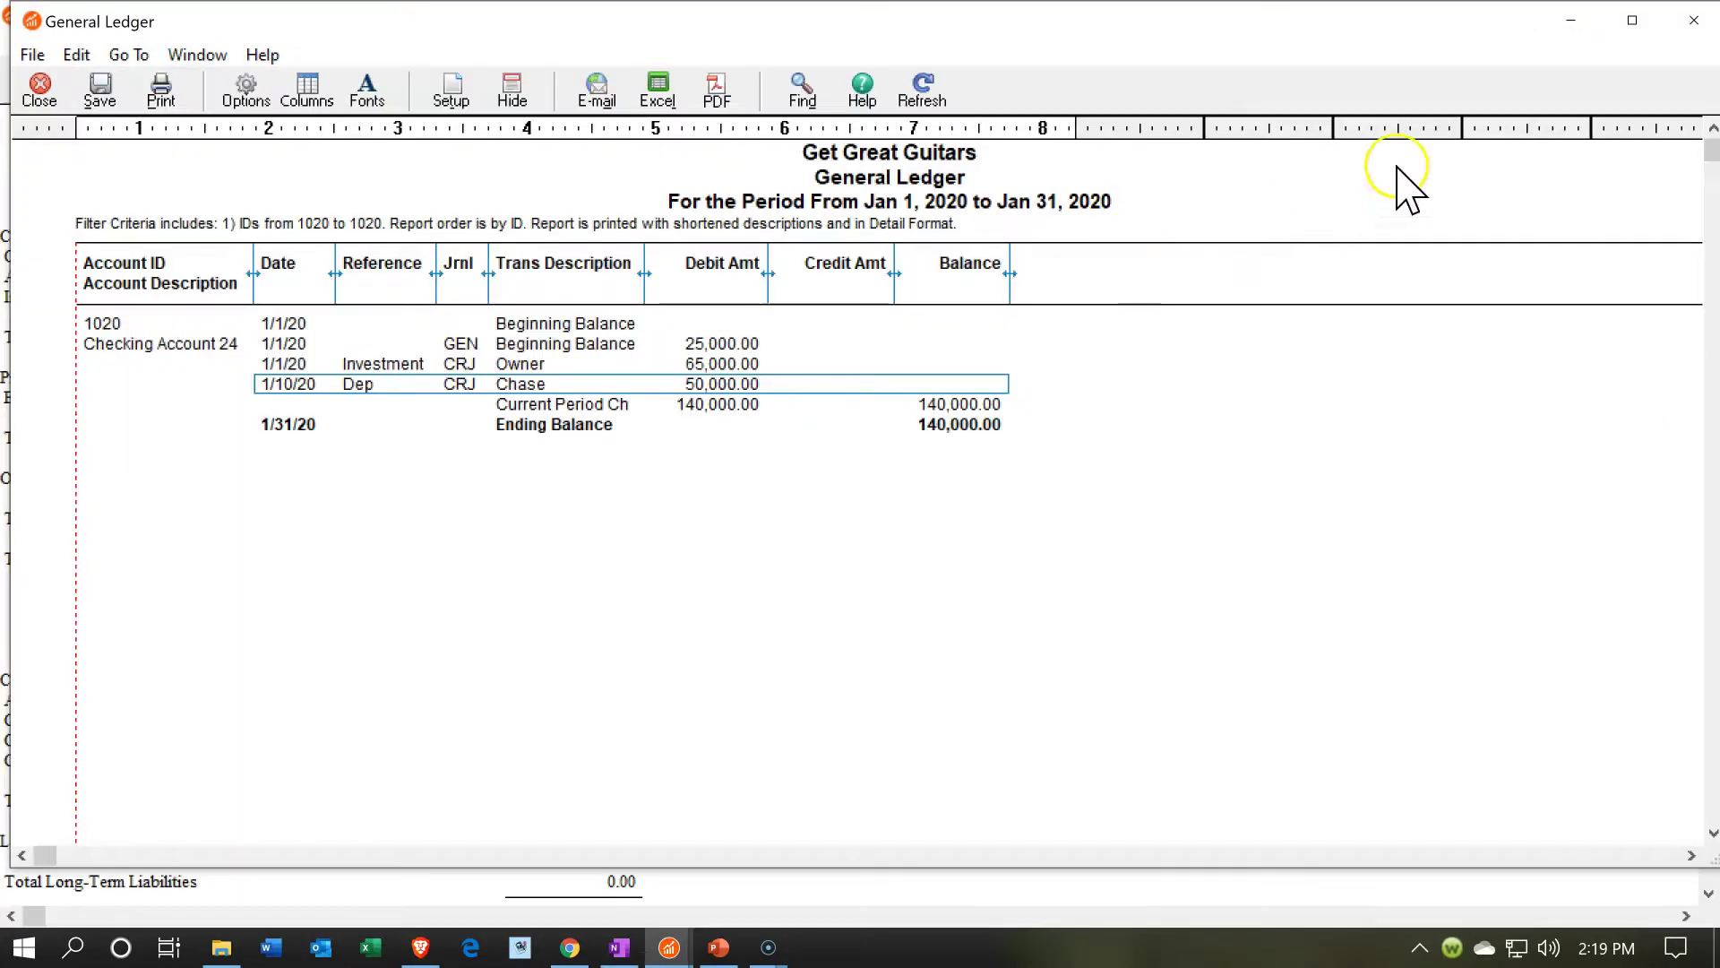
{"action": "left_click", "coordinate": [1684, 27]}
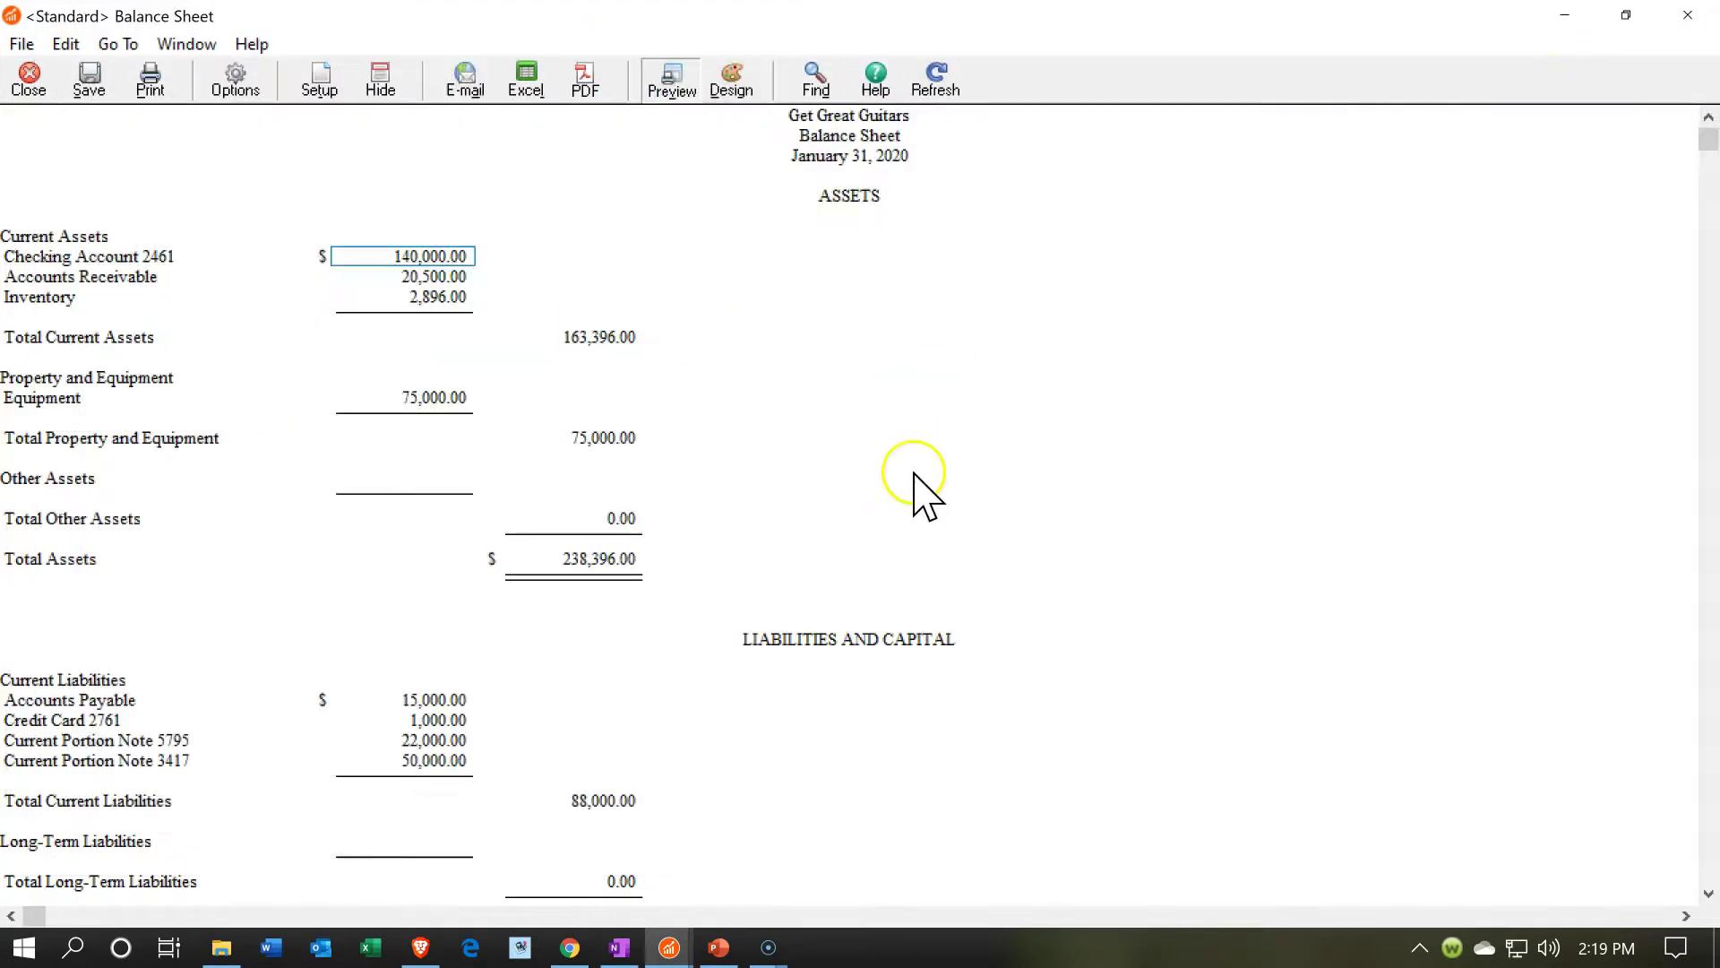
Step: Review the balance sheet's new note under Current Liabilities, the capital section and the totals, returning to the assets
{"action": "scroll", "coordinate": [858, 491], "scroll_direction": "down", "scroll_amount": 3}
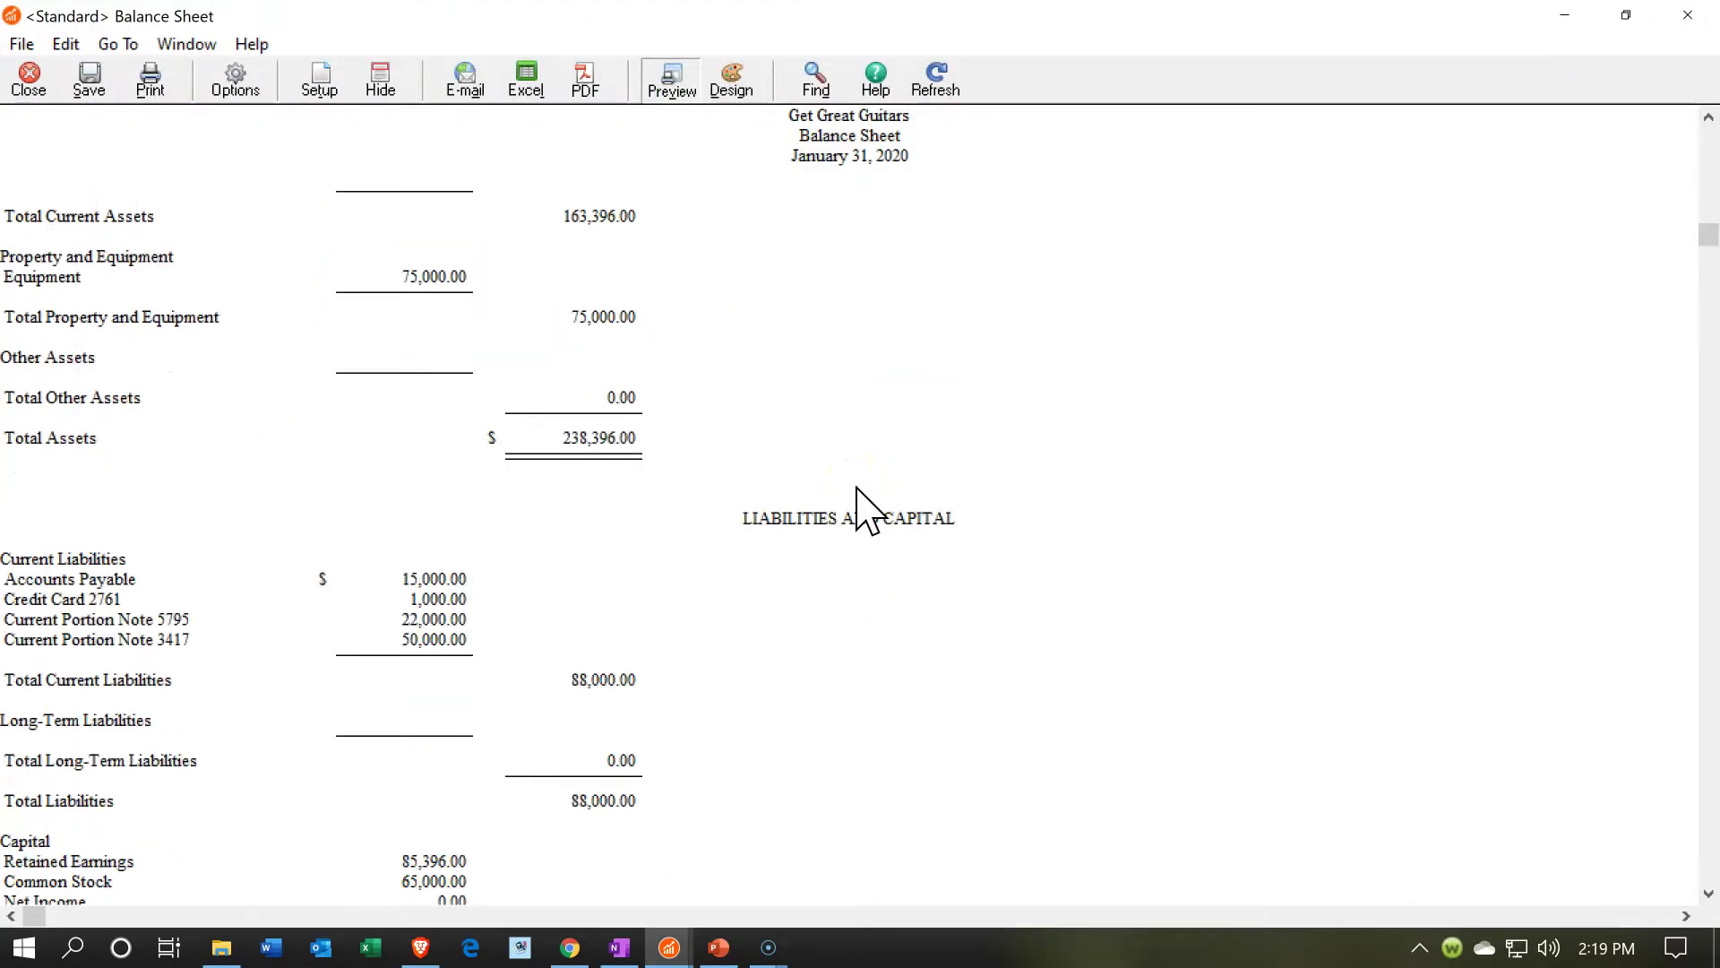
{"action": "scroll", "coordinate": [595, 587], "scroll_direction": "down", "scroll_amount": 2}
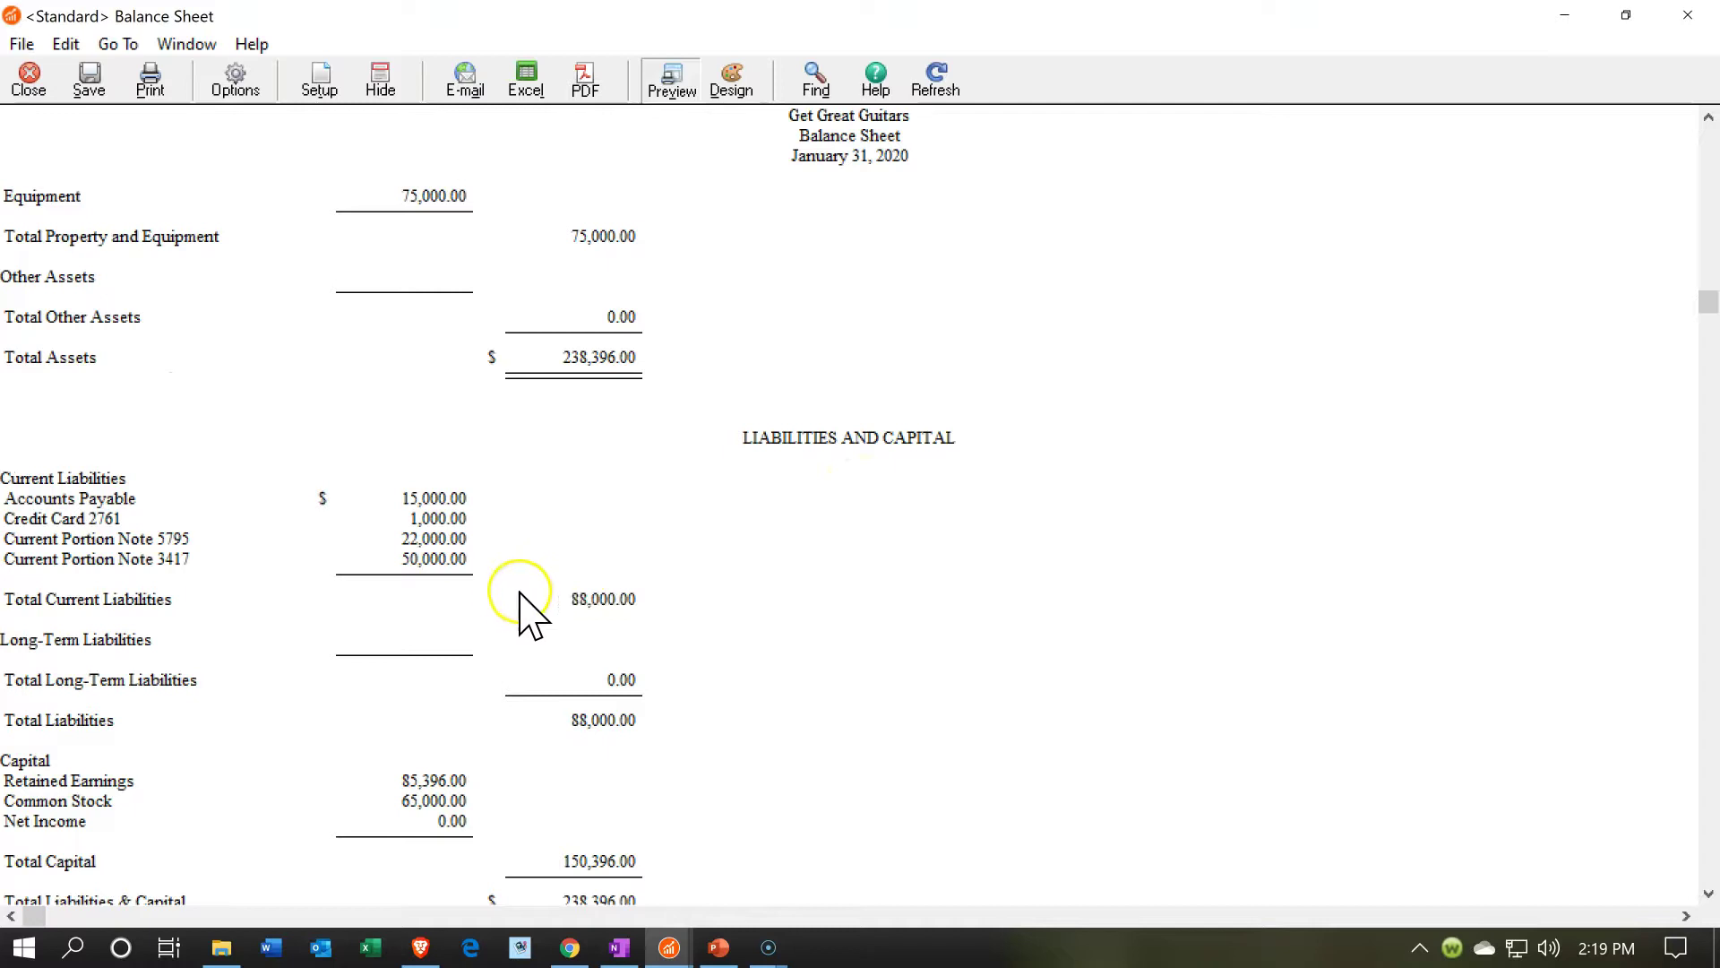
{"action": "left_click", "coordinate": [462, 560]}
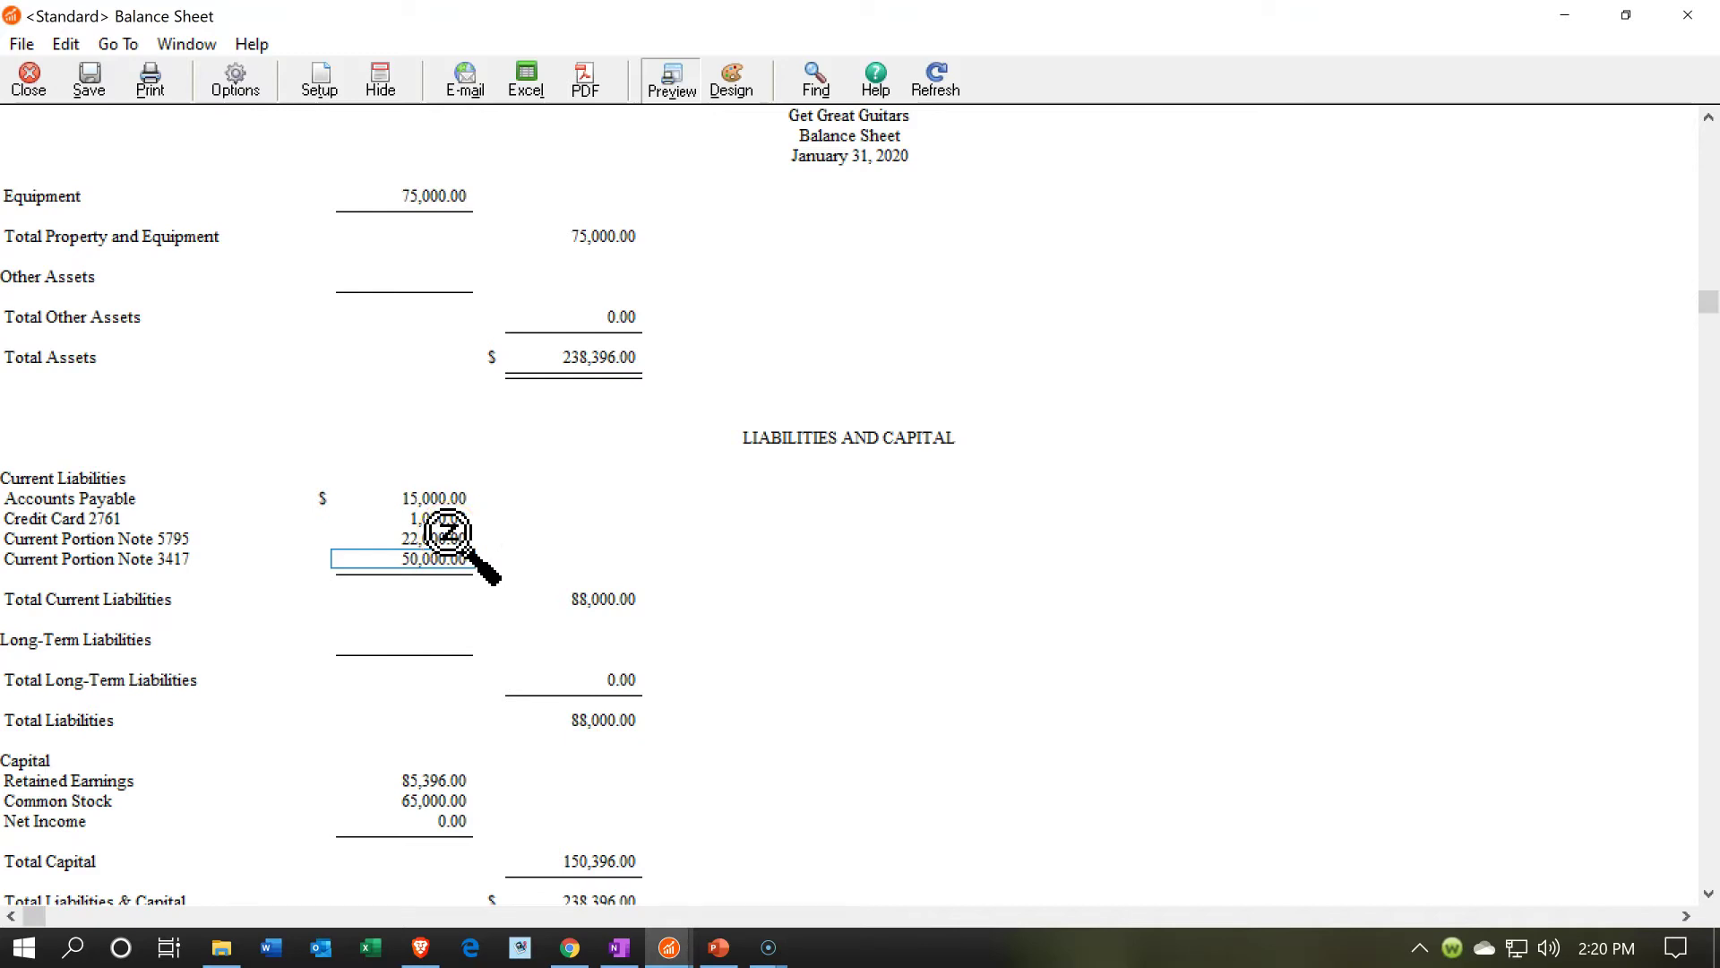
{"action": "scroll", "coordinate": [447, 534], "scroll_direction": "down", "scroll_amount": 3}
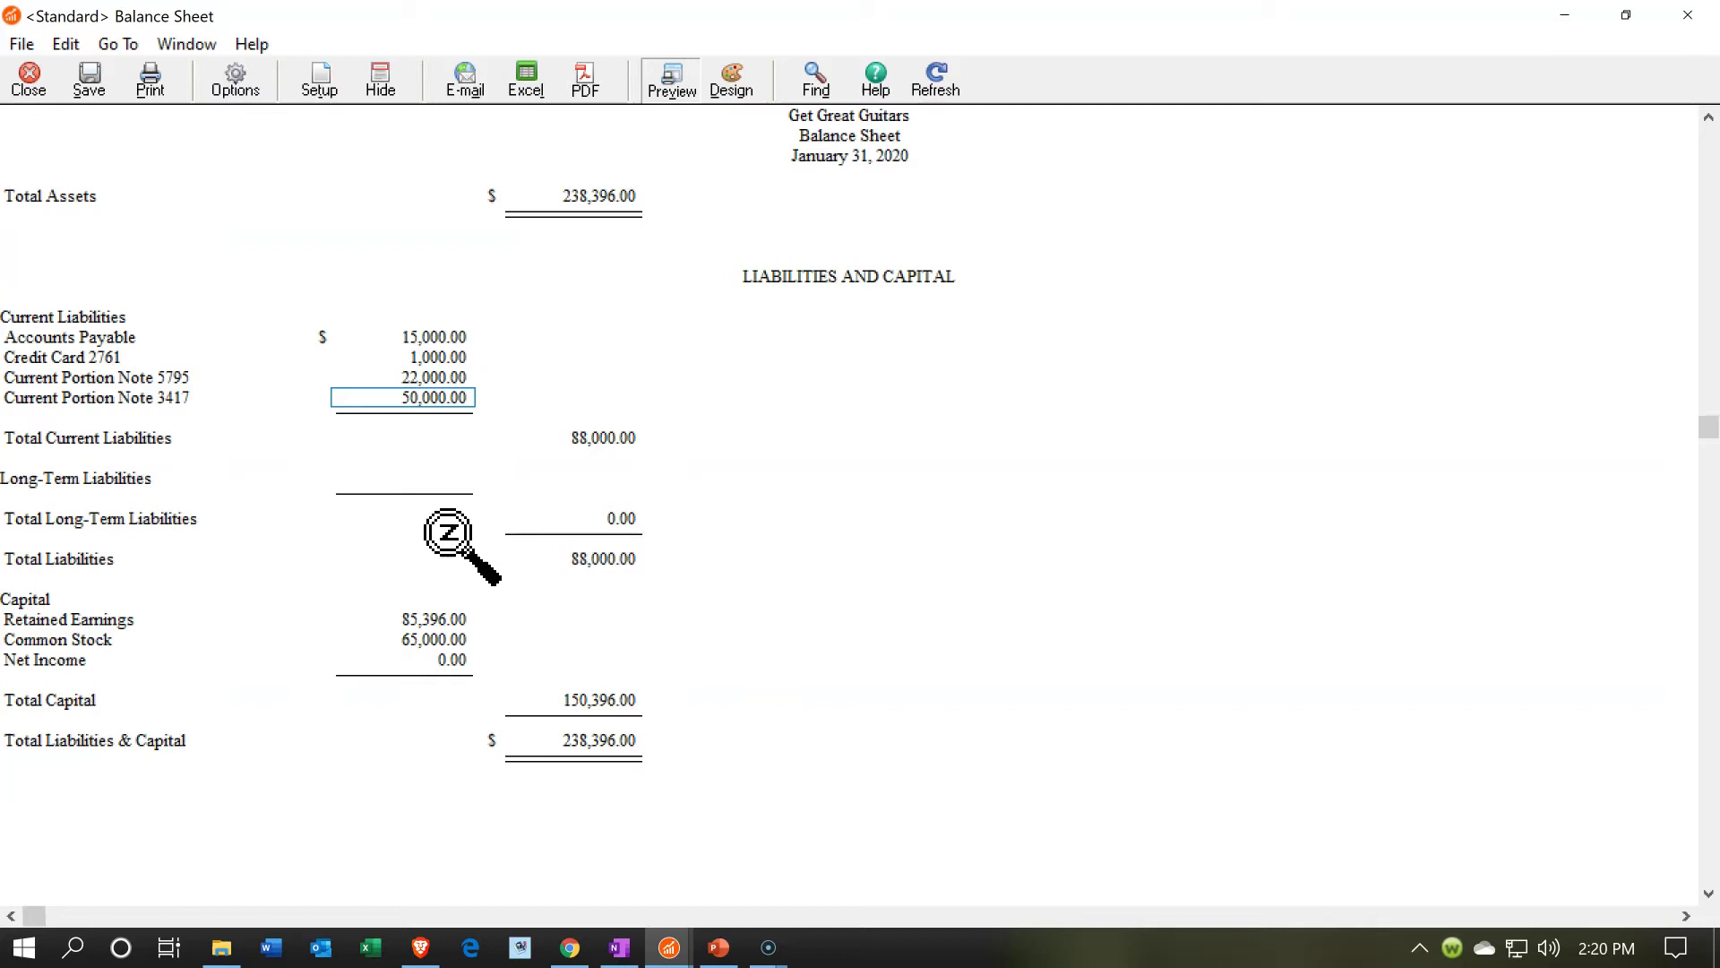
{"action": "scroll", "coordinate": [447, 534], "scroll_direction": "up", "scroll_amount": 3}
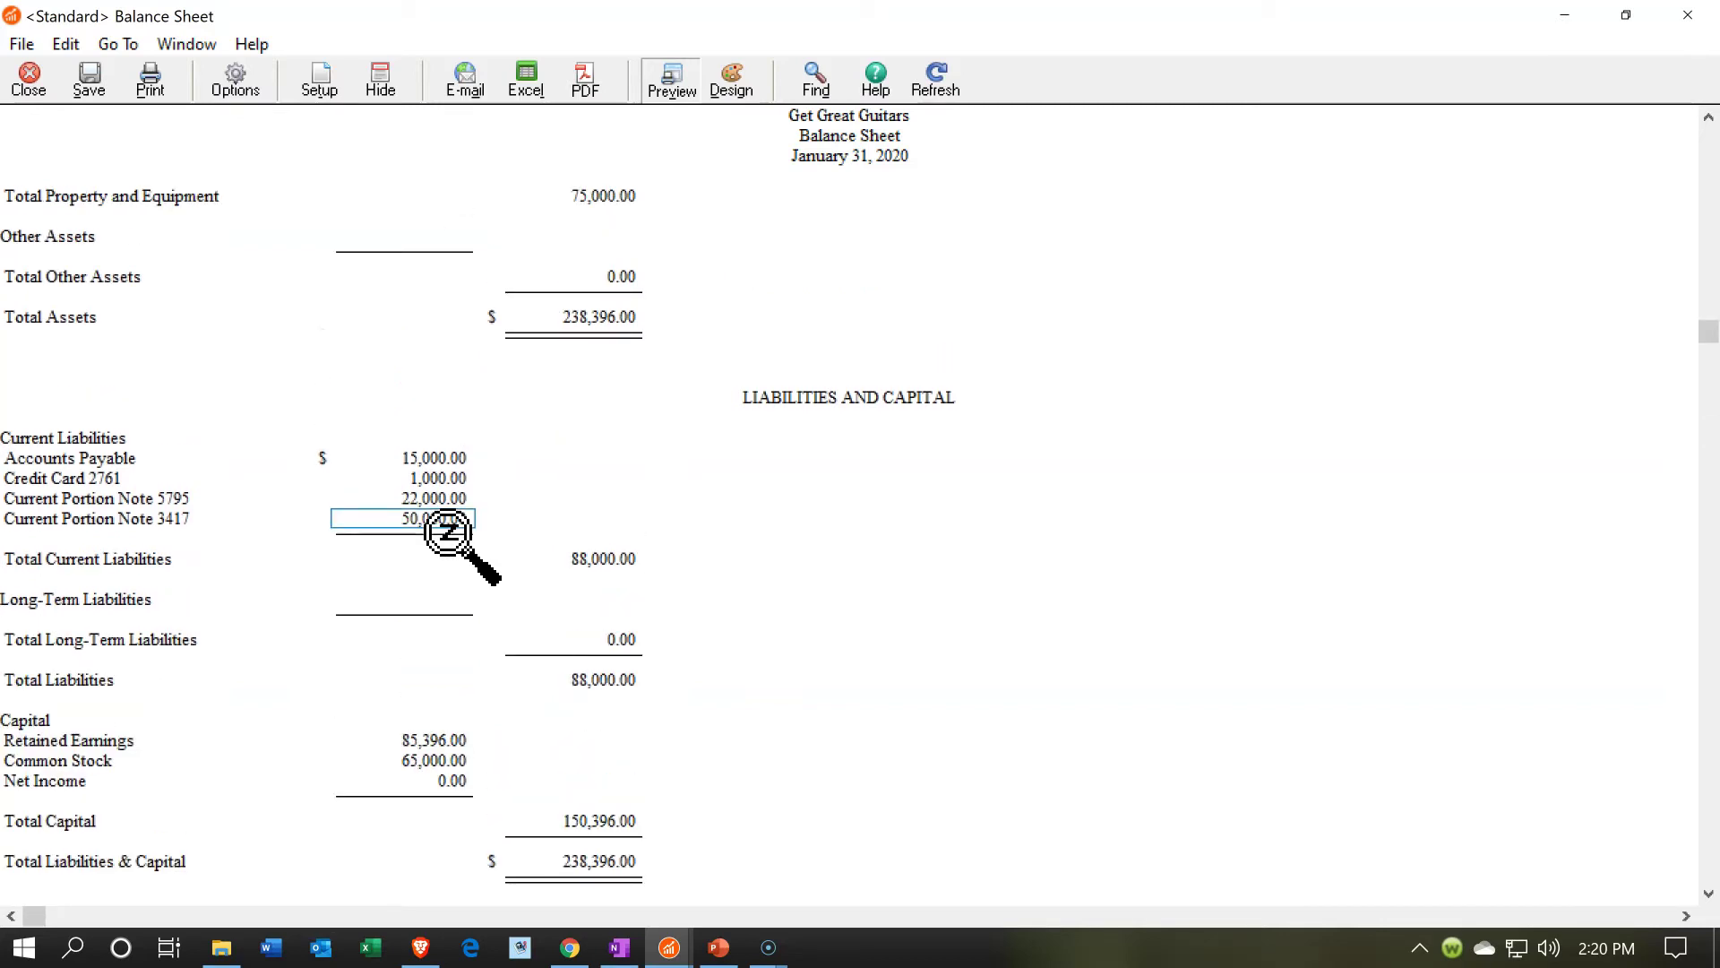
{"action": "scroll", "coordinate": [447, 534], "scroll_direction": "up", "scroll_amount": 5}
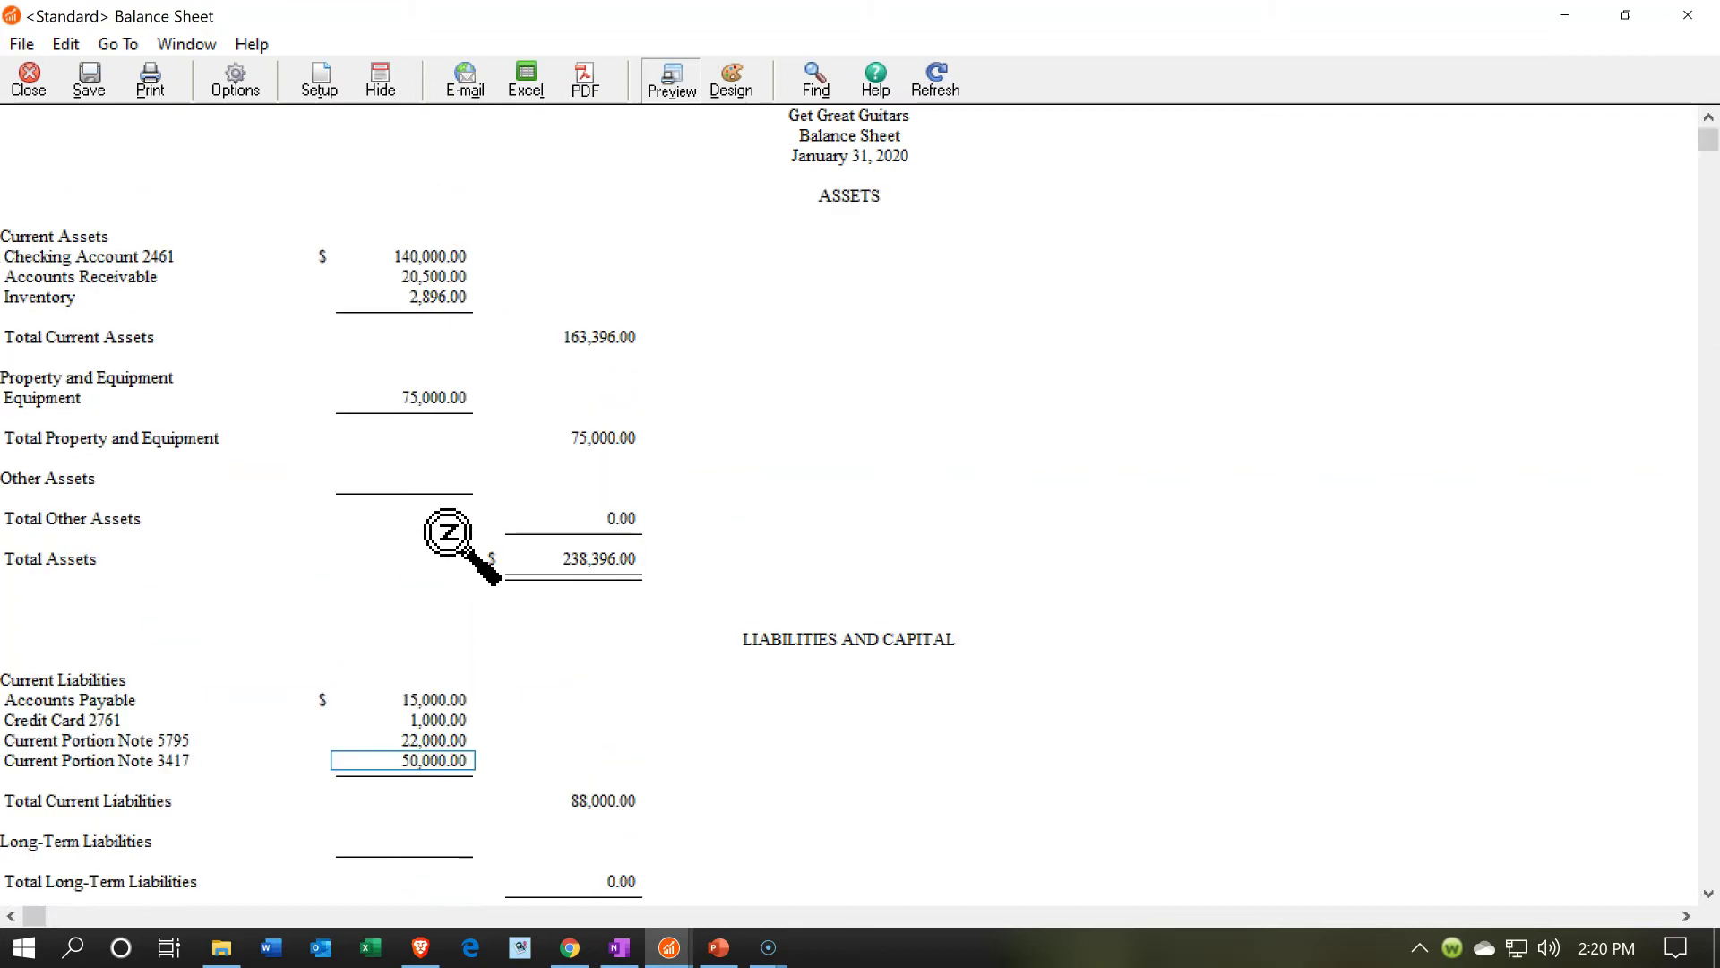